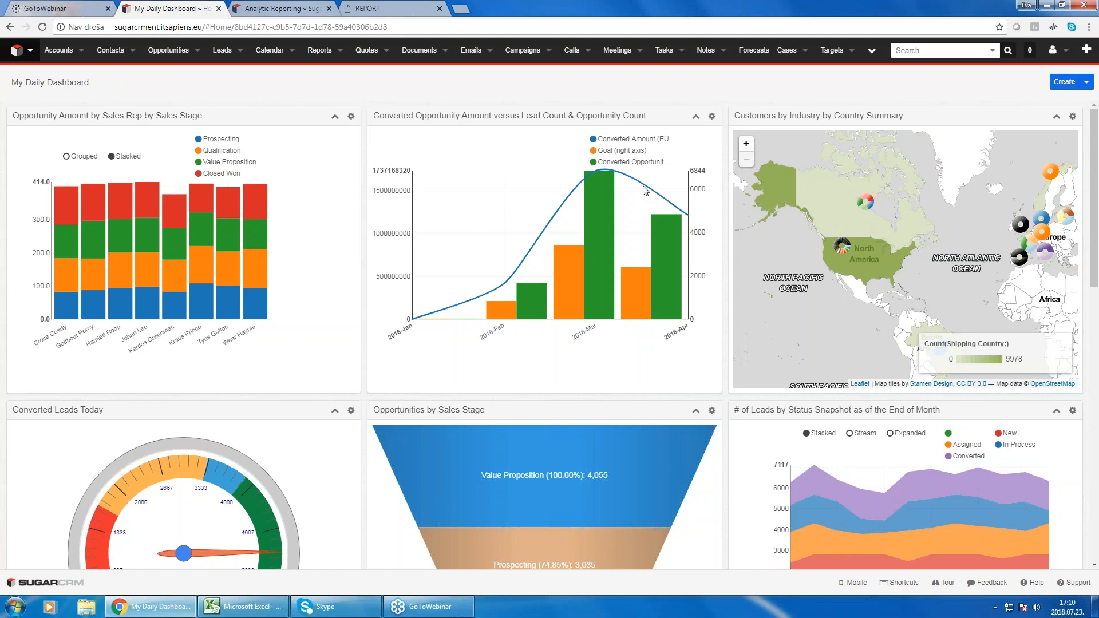
- Hide the Closed Won series in the Opportunity Amount by Sales Rep by Sales Stage chart
mouse_move(841, 249)
mouse_move(885, 239)
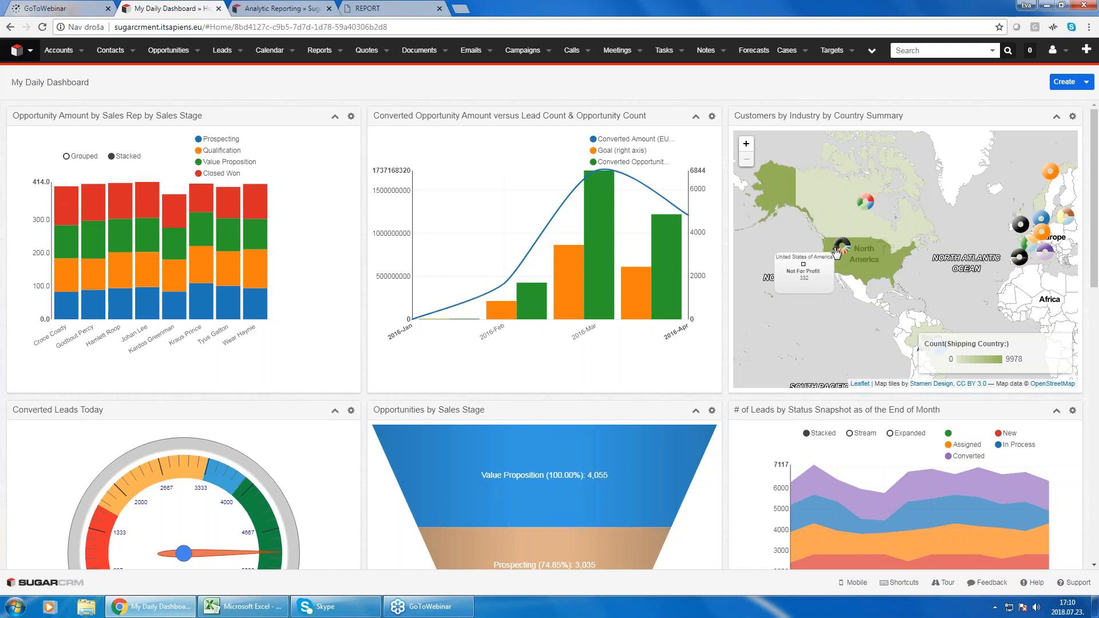
mouse_move(826, 210)
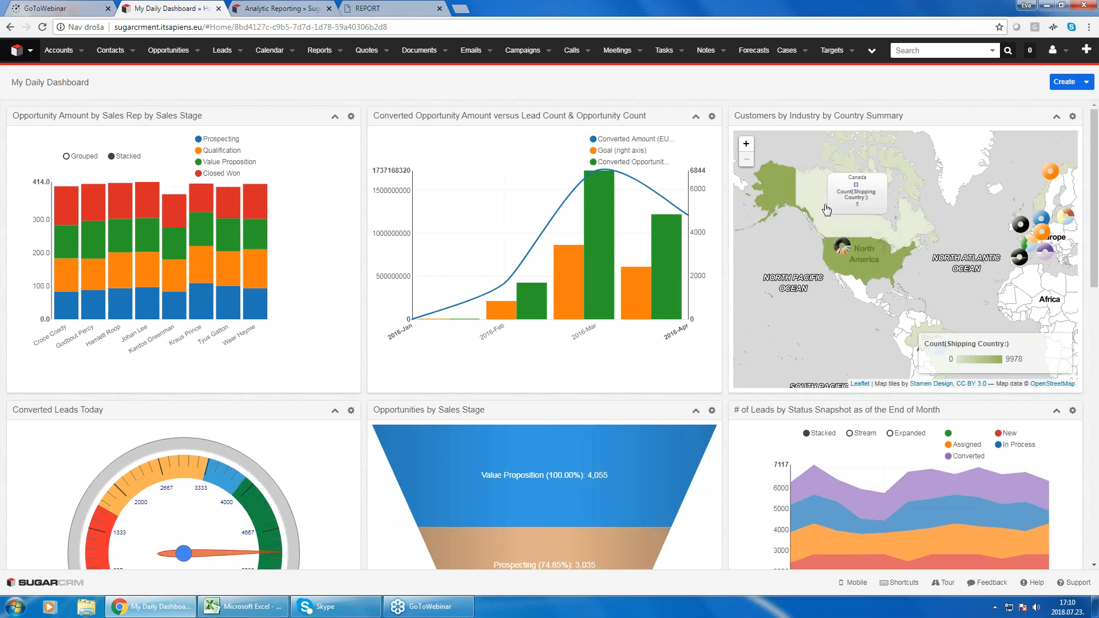
mouse_move(532, 290)
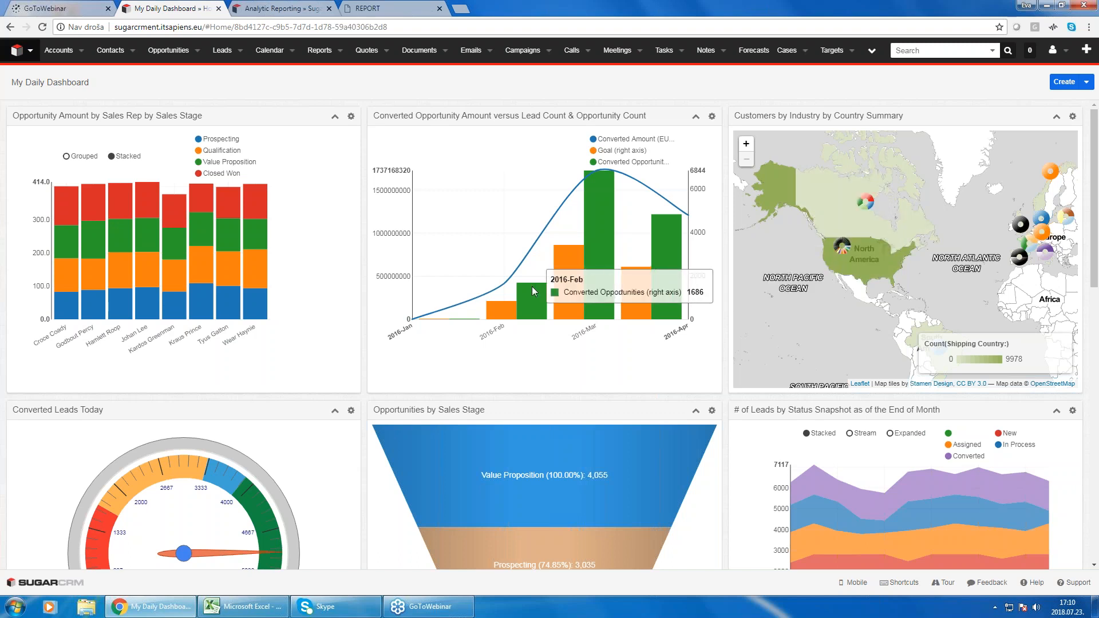
click(199, 174)
- Drill down to the detailed data behind the last sales rep's Value Proposition segment, and return to the dashboard
mouse_move(255, 213)
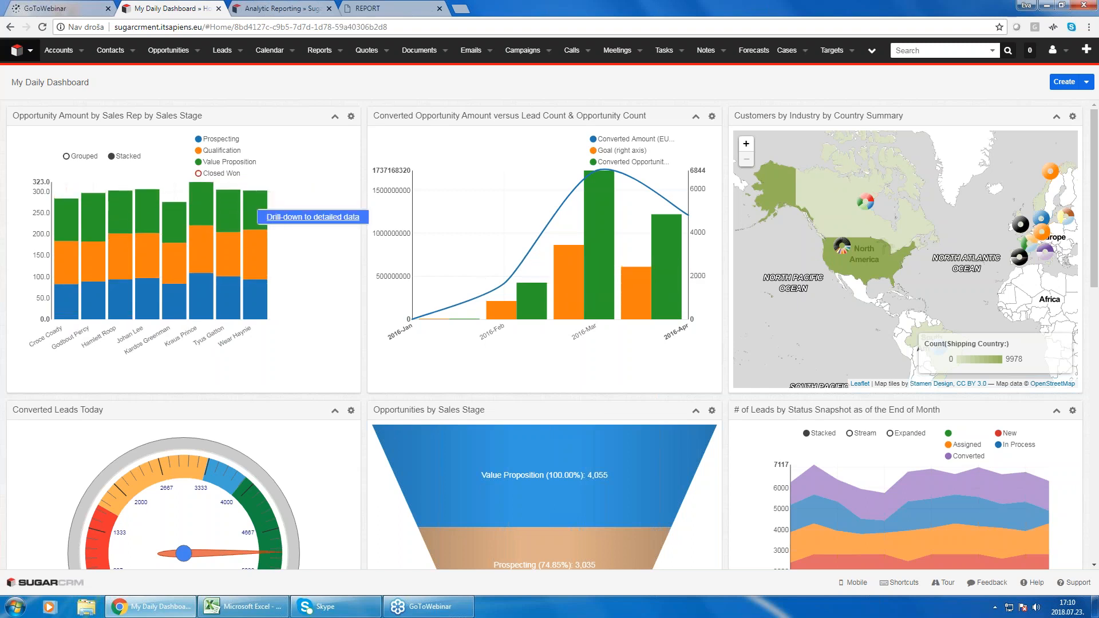
click(288, 222)
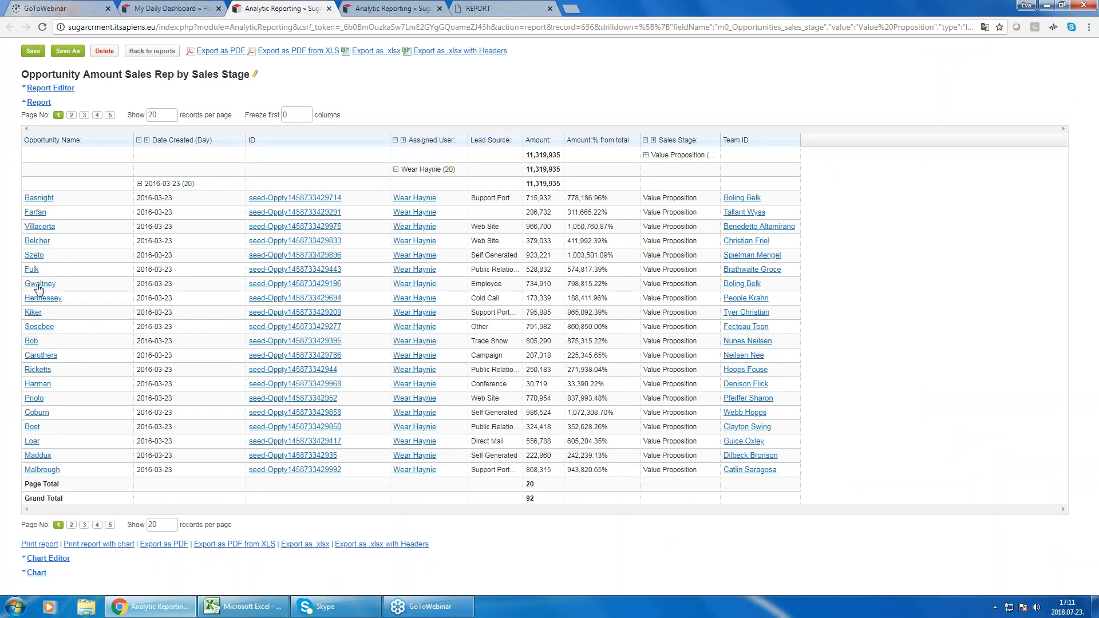
click(182, 8)
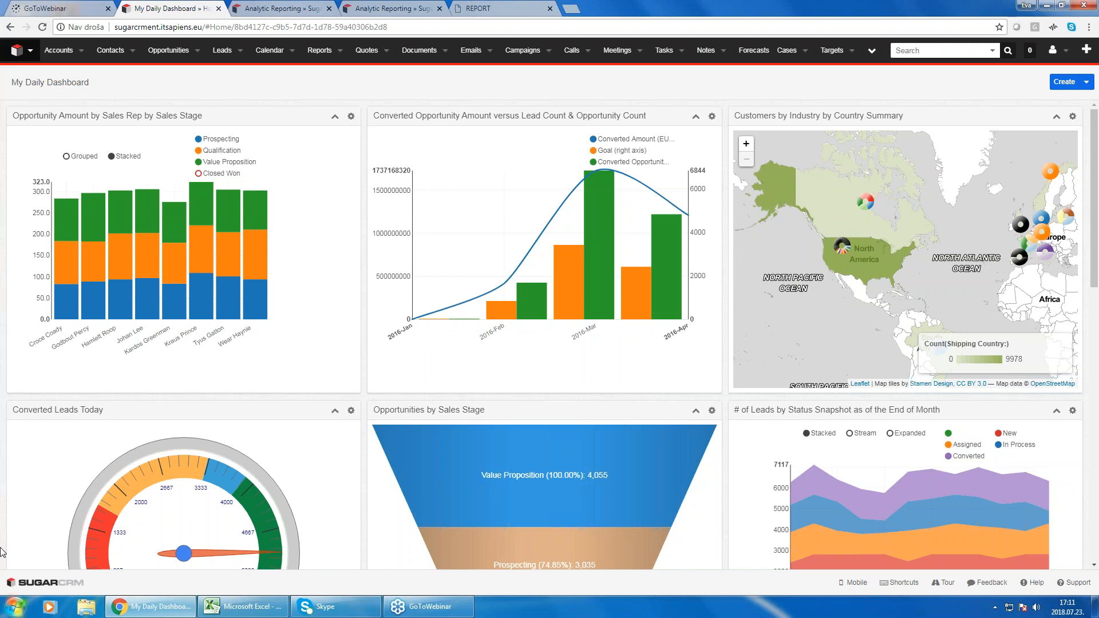
- Look through the dashboard's lead gauge, opportunity funnel, lead status, activity status, lead source and monthly summary charts
mouse_move(456, 291)
scroll(554, 364, down, 1)
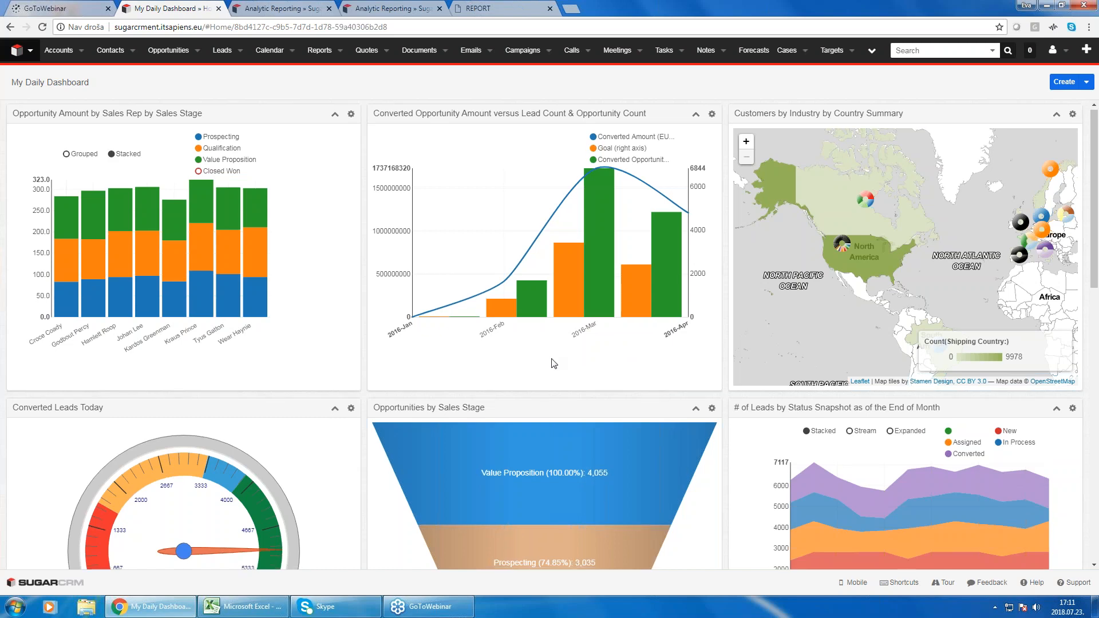
scroll(551, 359, down, 2)
scroll(551, 359, down, 1)
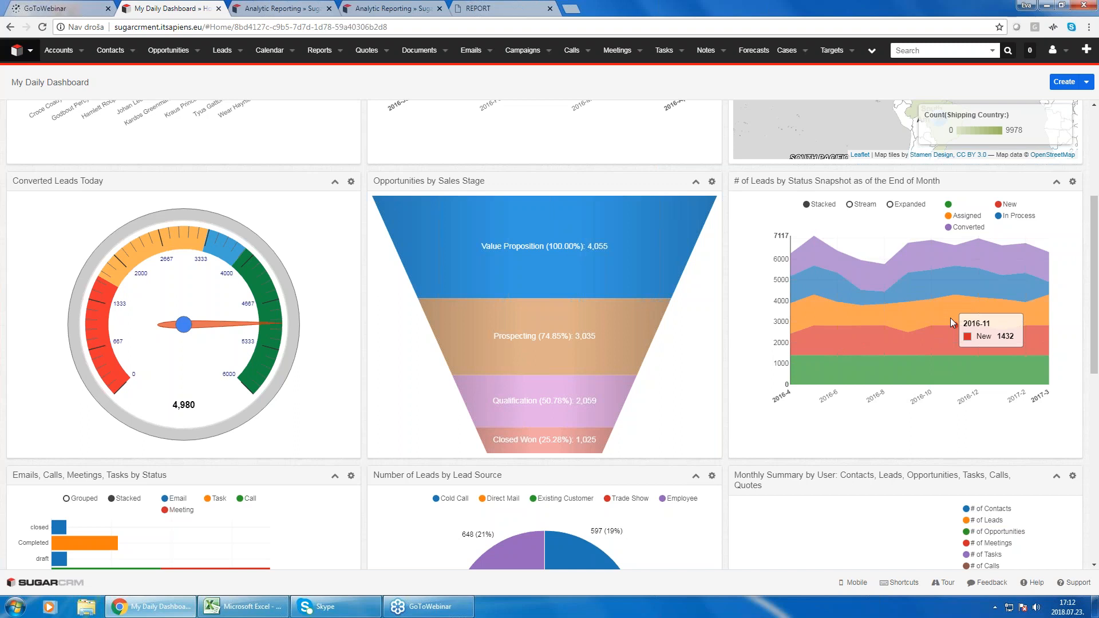
scroll(950, 319, down, 1)
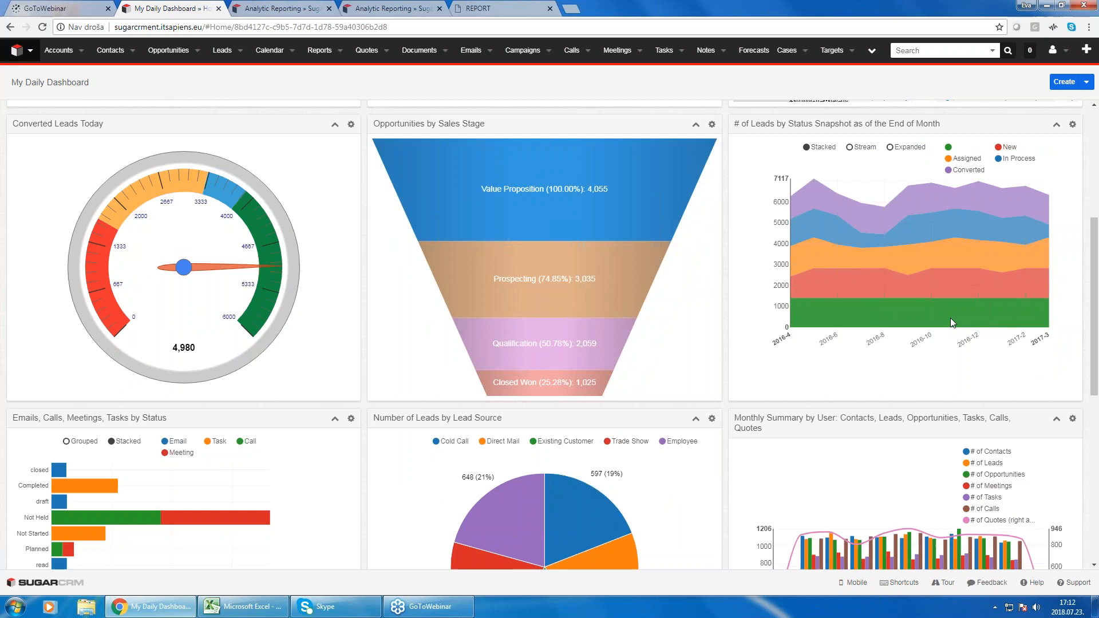
scroll(936, 299, down, 2)
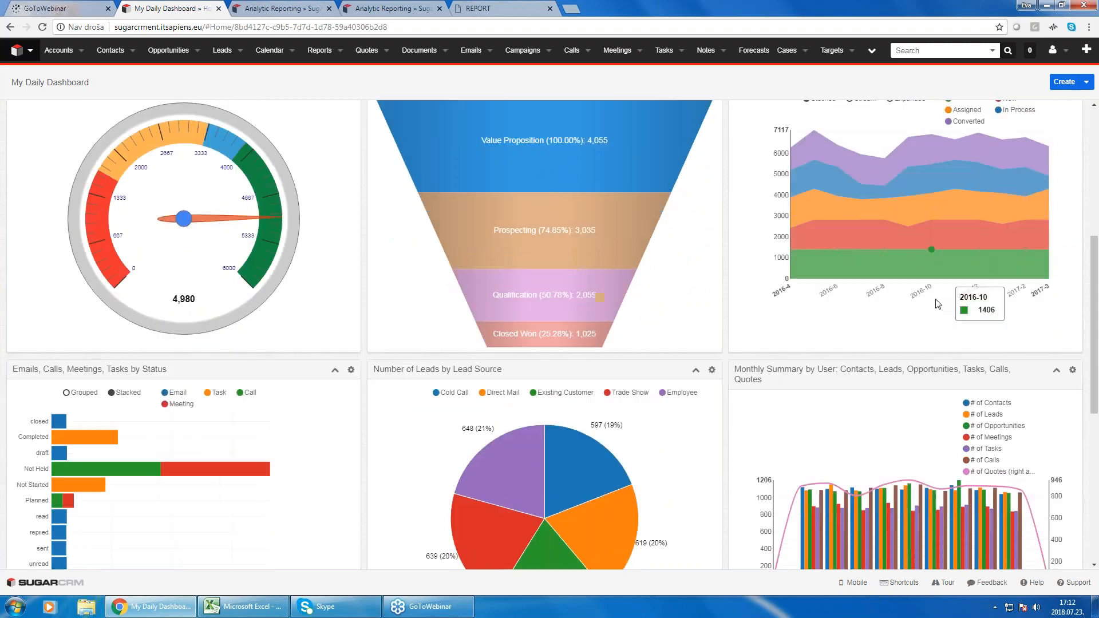
scroll(962, 320, down, 2)
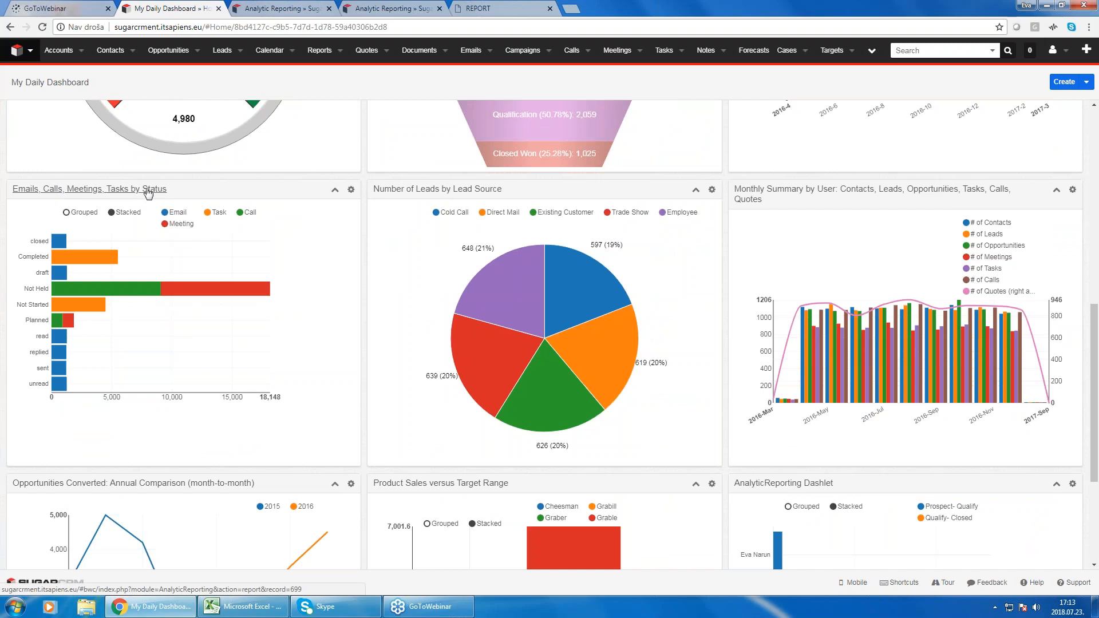
mouse_move(67, 287)
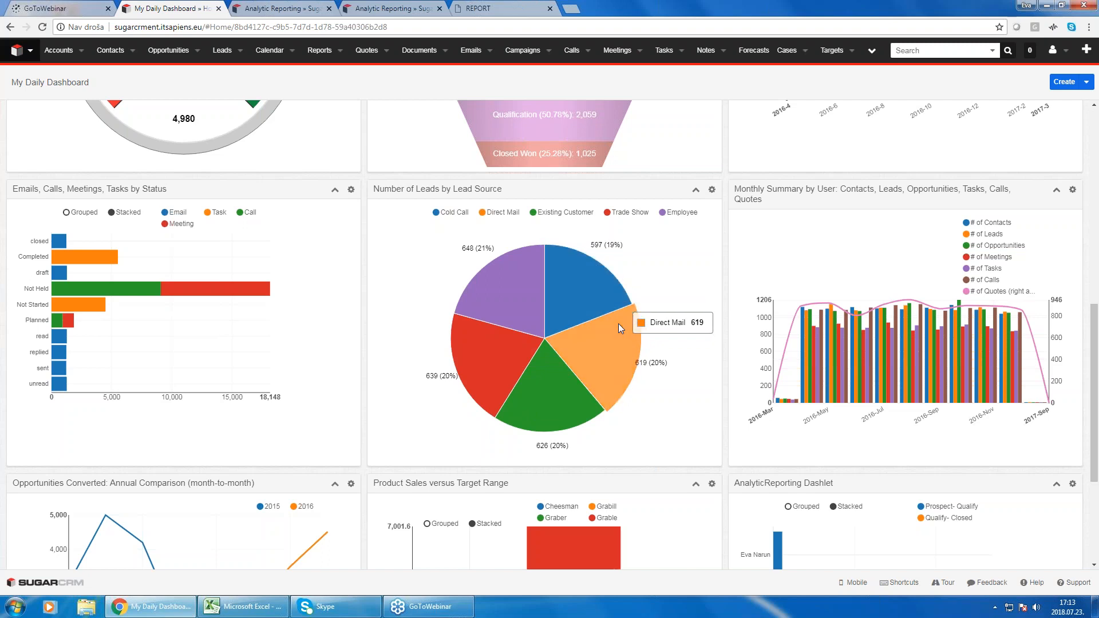
scroll(618, 324, down, 1)
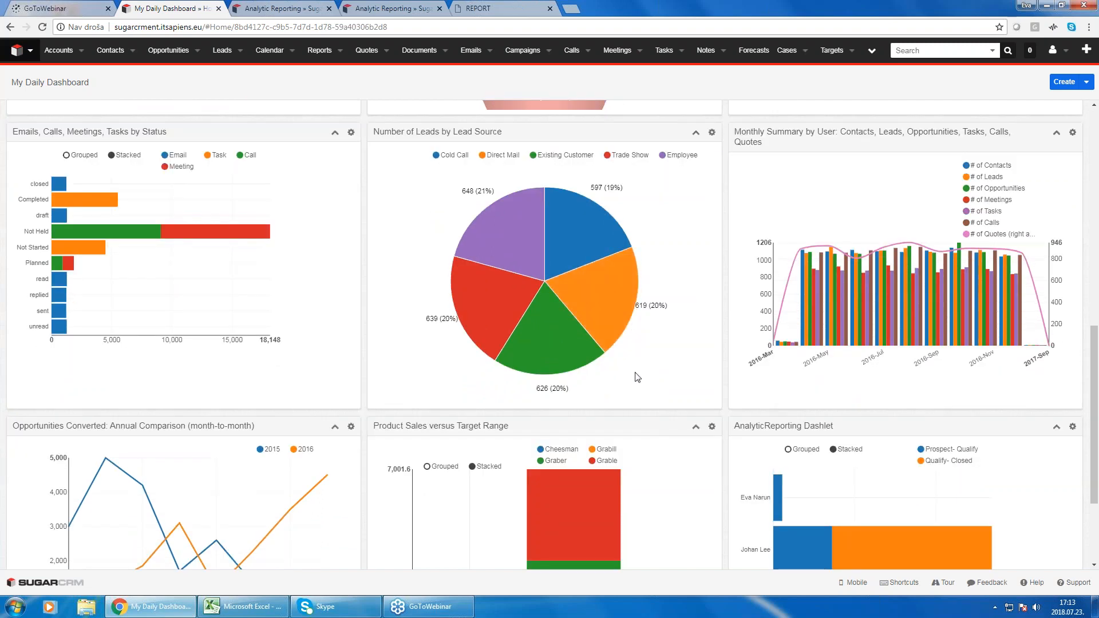
scroll(663, 362, down, 1)
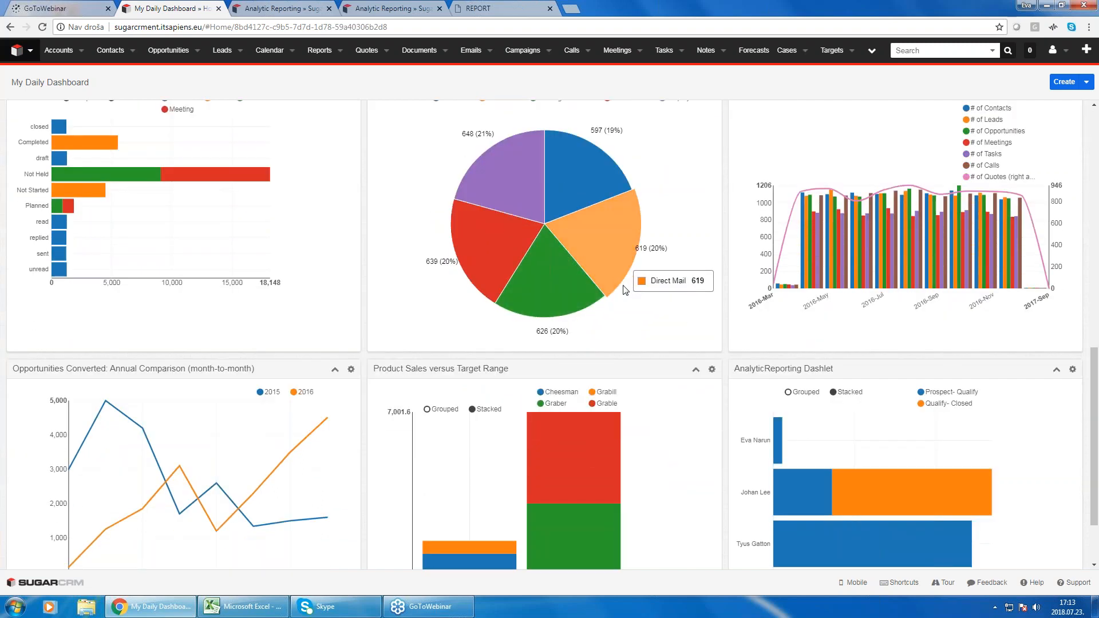
- View the Monthly Summary by User report and examine the monthly record counts per assigned user along with its filters
scroll(816, 325, up, 2)
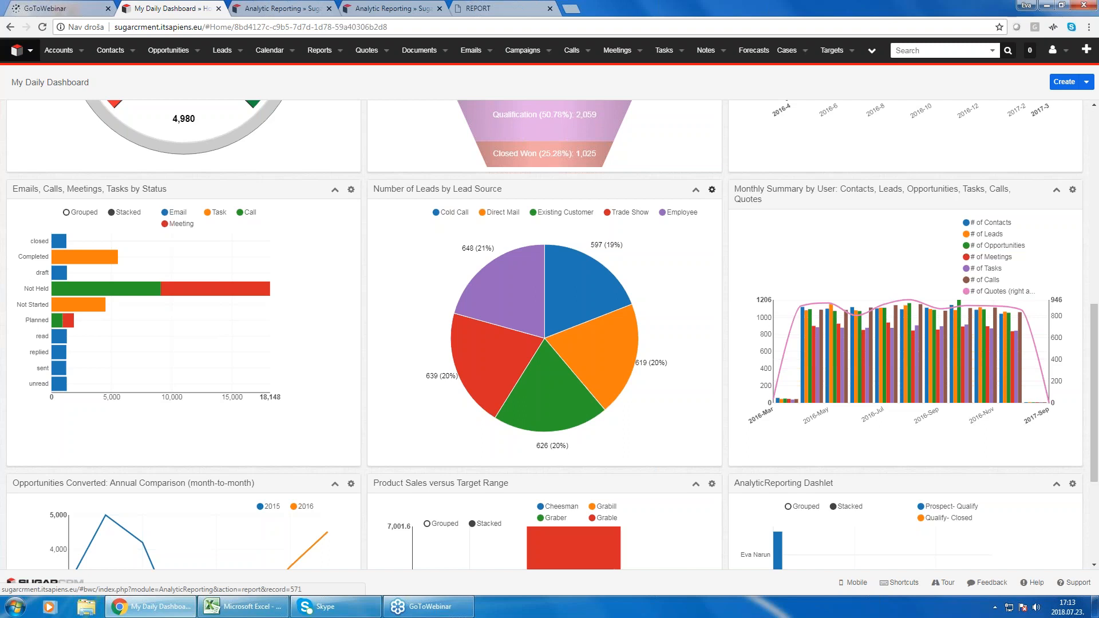
click(394, 9)
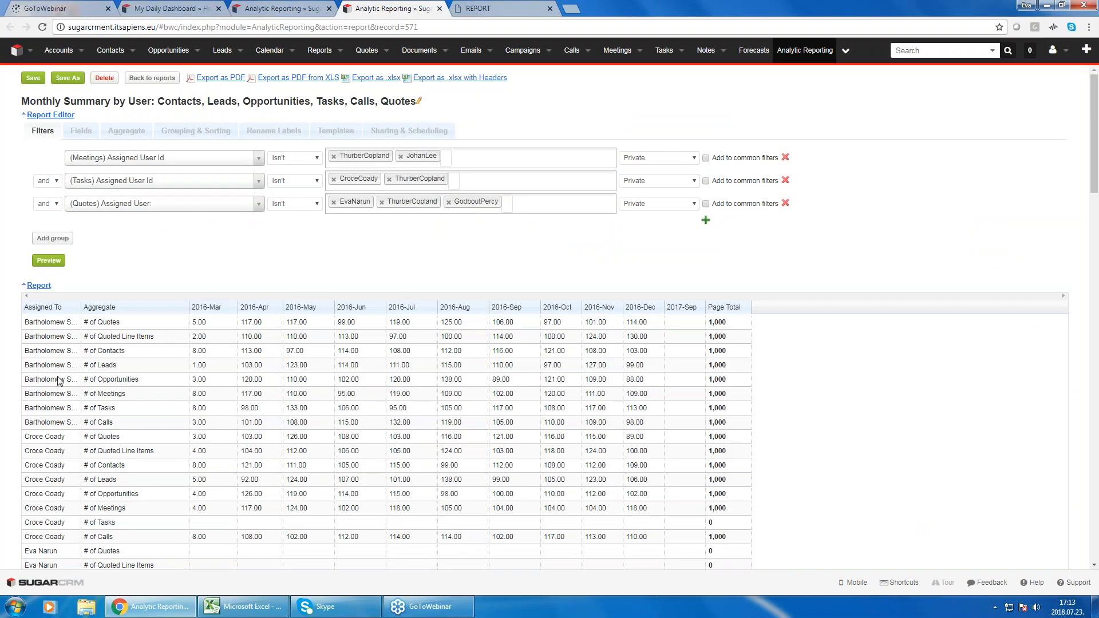
scroll(59, 381, down, 1)
scroll(59, 313, down, 4)
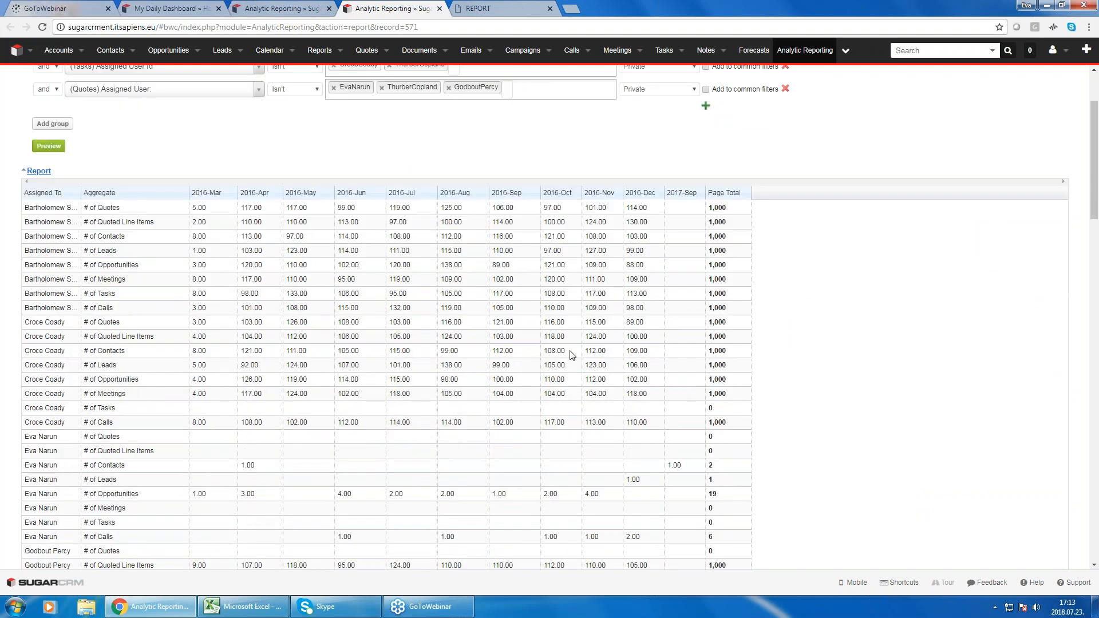
scroll(572, 354, down, 1)
scroll(571, 355, down, 4)
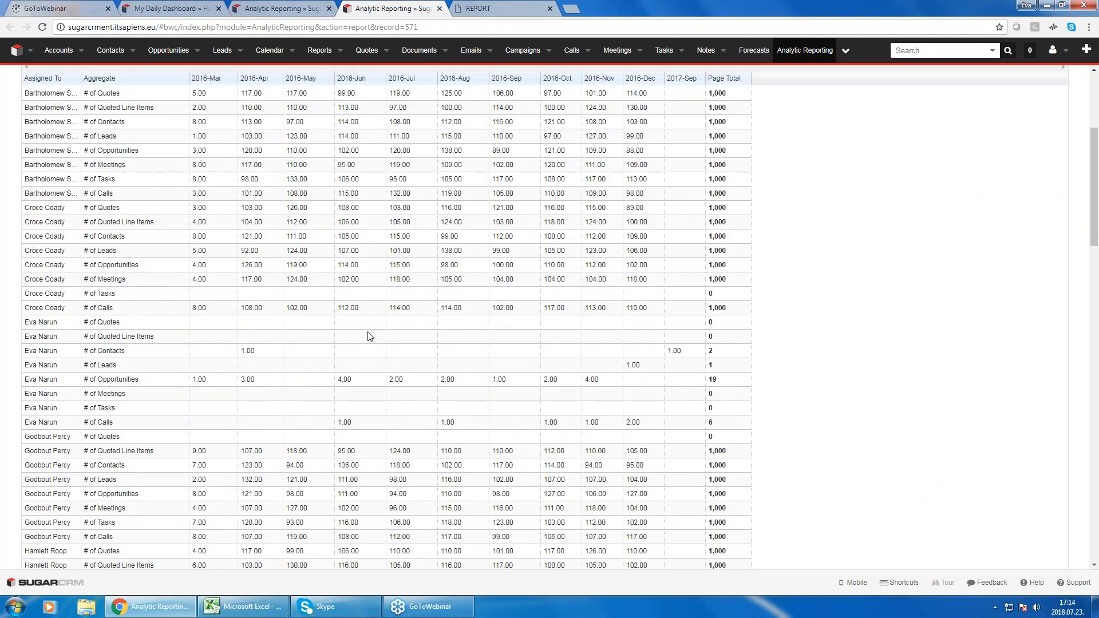
scroll(369, 337, down, 2)
scroll(369, 337, down, 5)
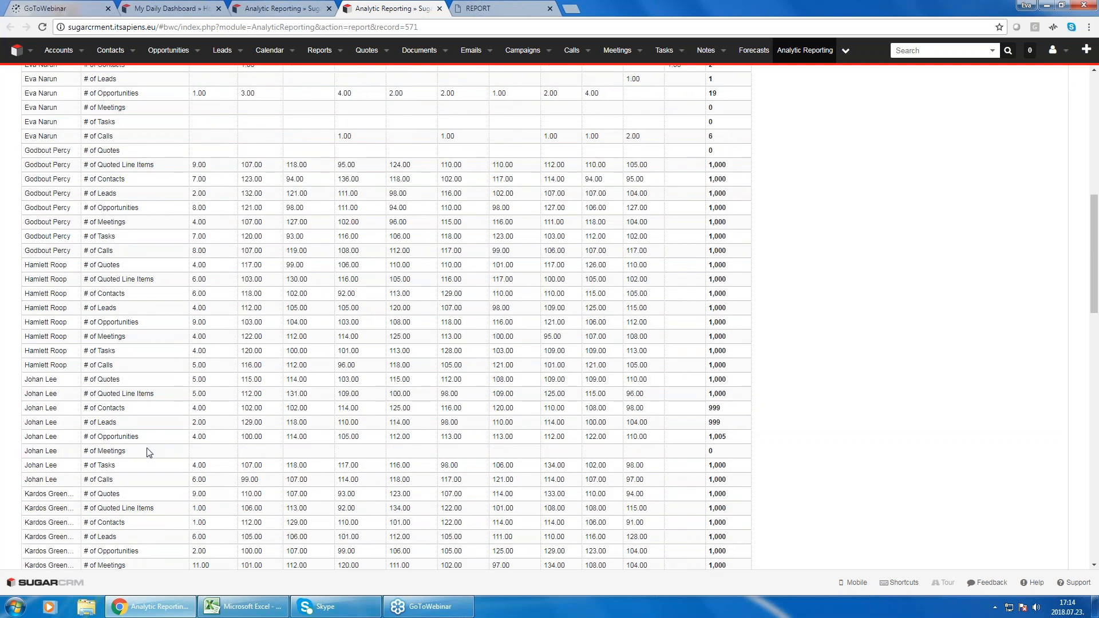
scroll(148, 452, up, 6)
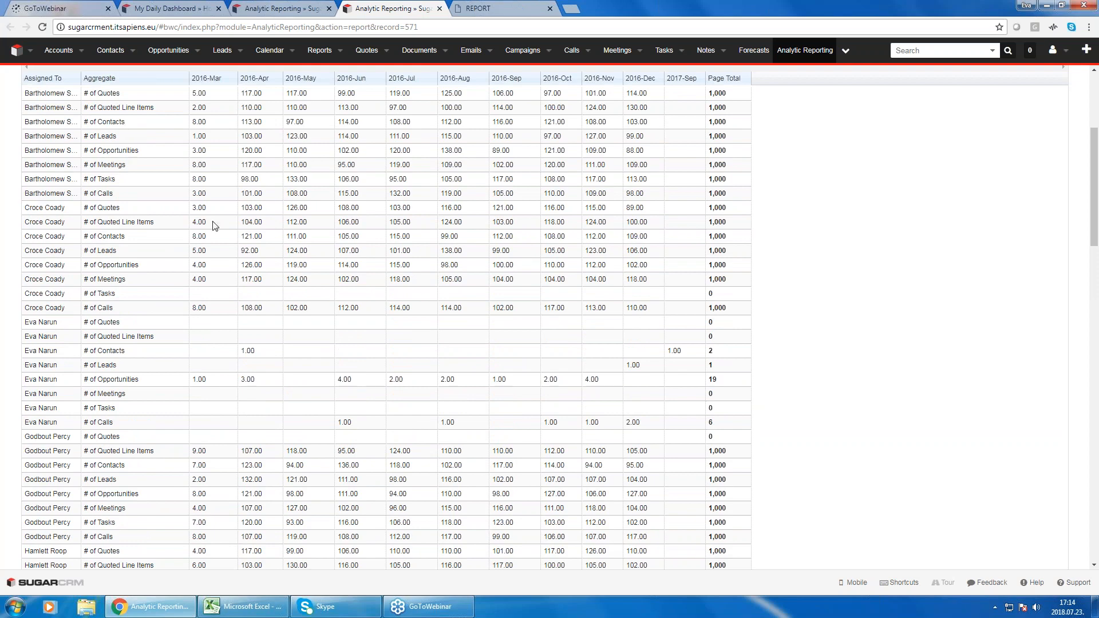
scroll(320, 360, up, 3)
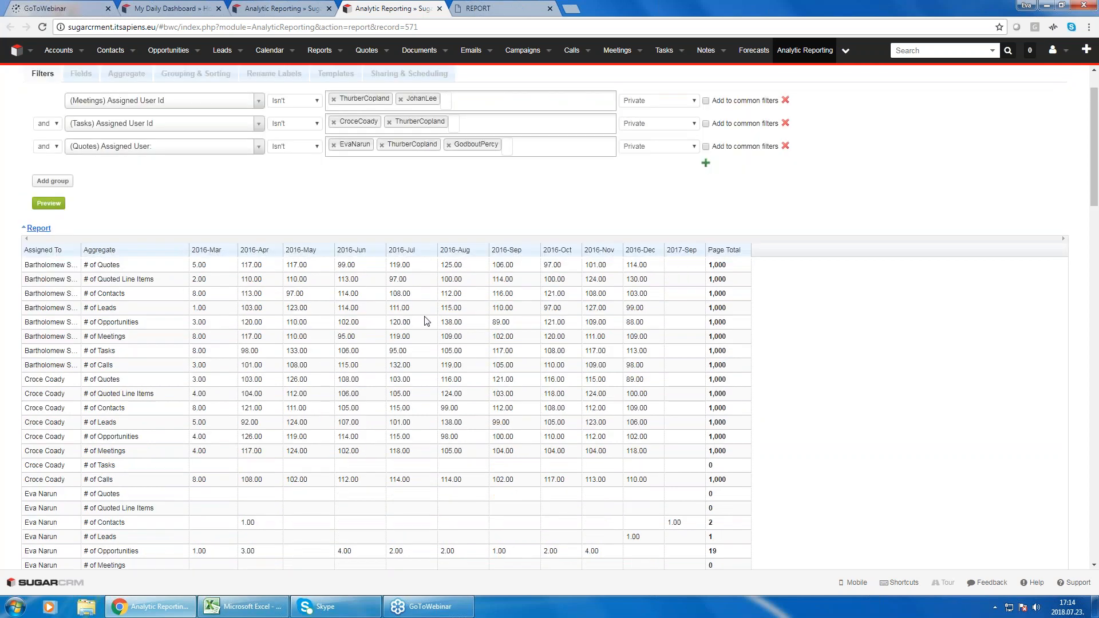
- Open the Product Sales versus Target Range report from the dashboard and examine its grouping and sorting price ranges
click(165, 9)
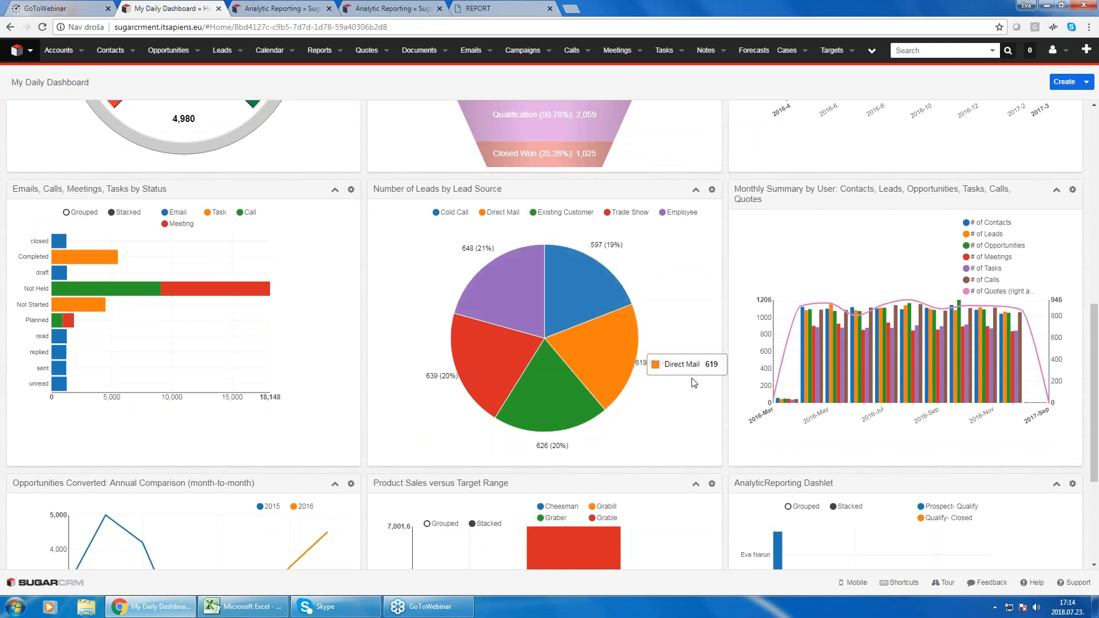
scroll(684, 379, down, 2)
scroll(683, 379, down, 1)
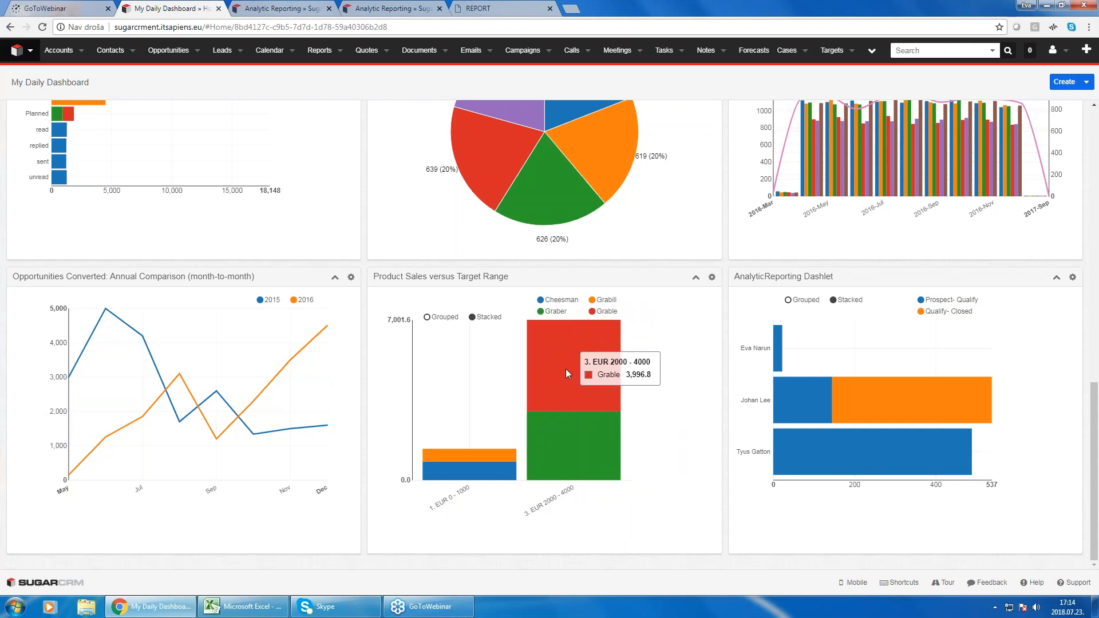
click(458, 277)
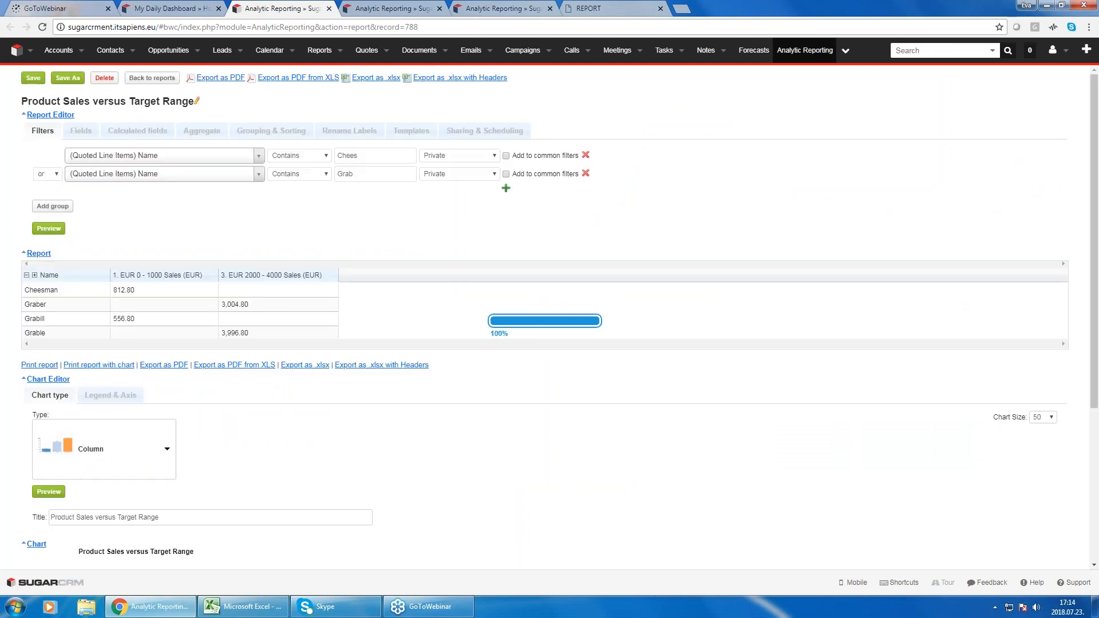
click(266, 136)
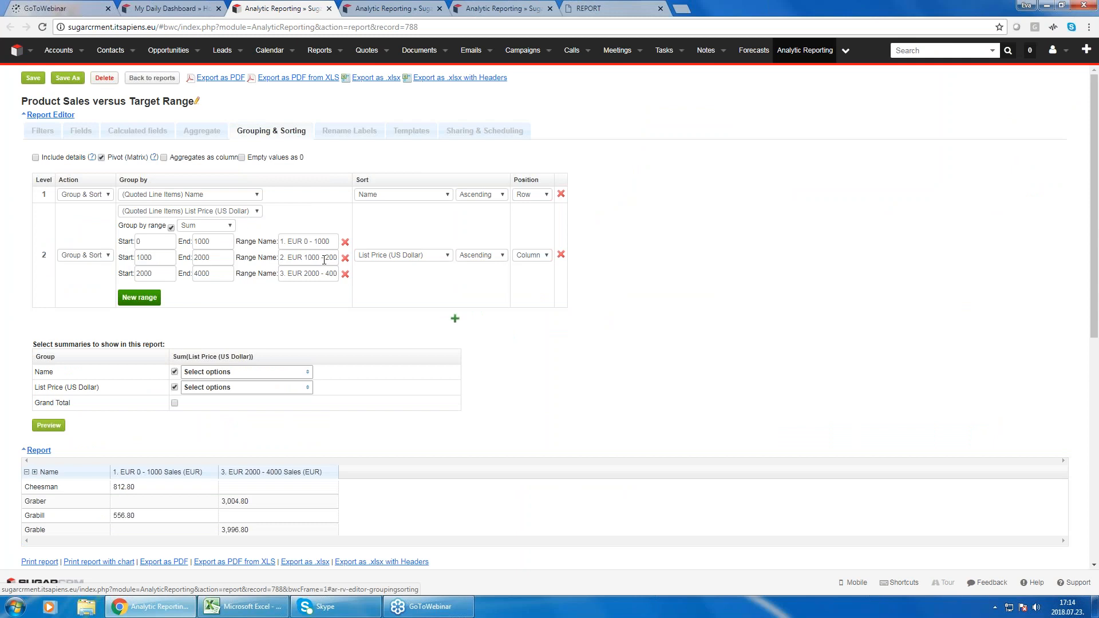
scroll(359, 314, down, 2)
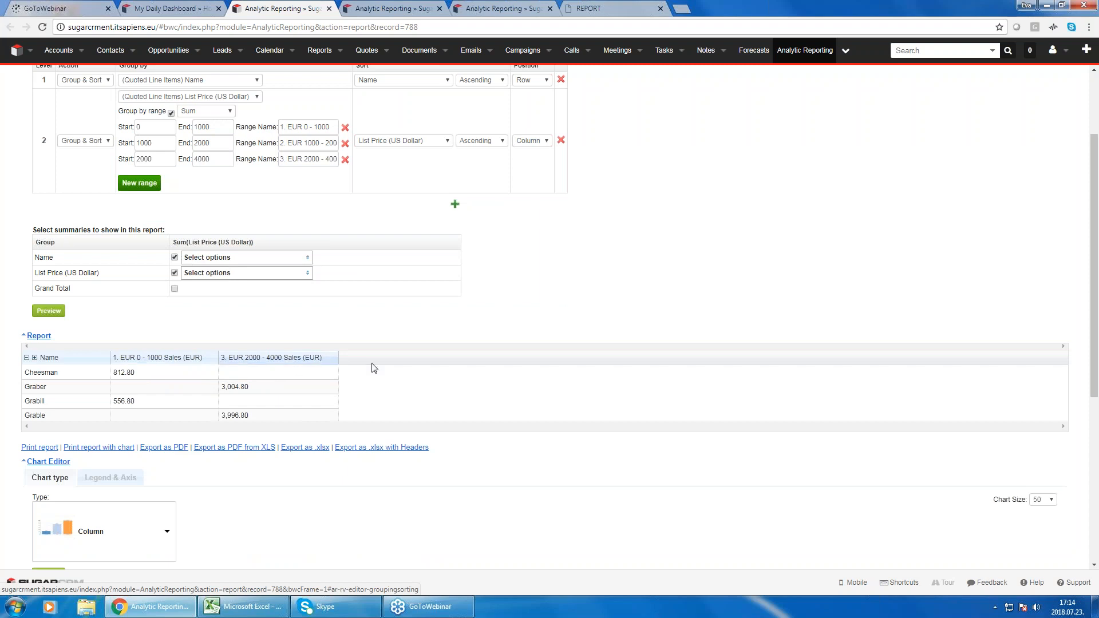
scroll(176, 213, up, 1)
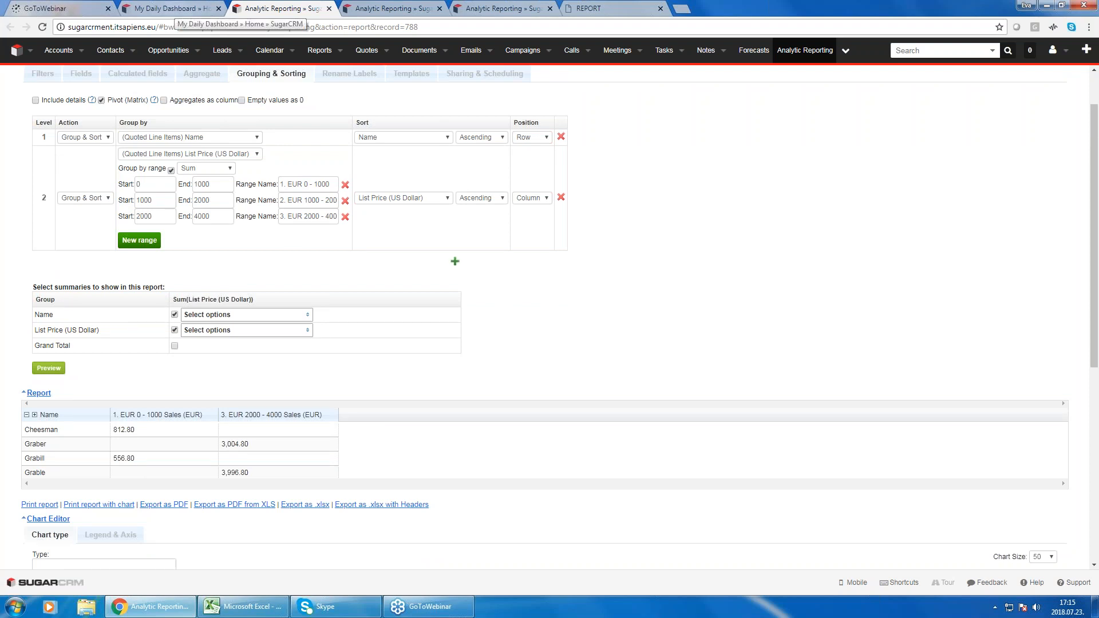
- Return to the dashboard, open the Opportunities Audit Sales status change time report behind the AnalyticReporting Dashlet, and review its filters and rows
click(171, 9)
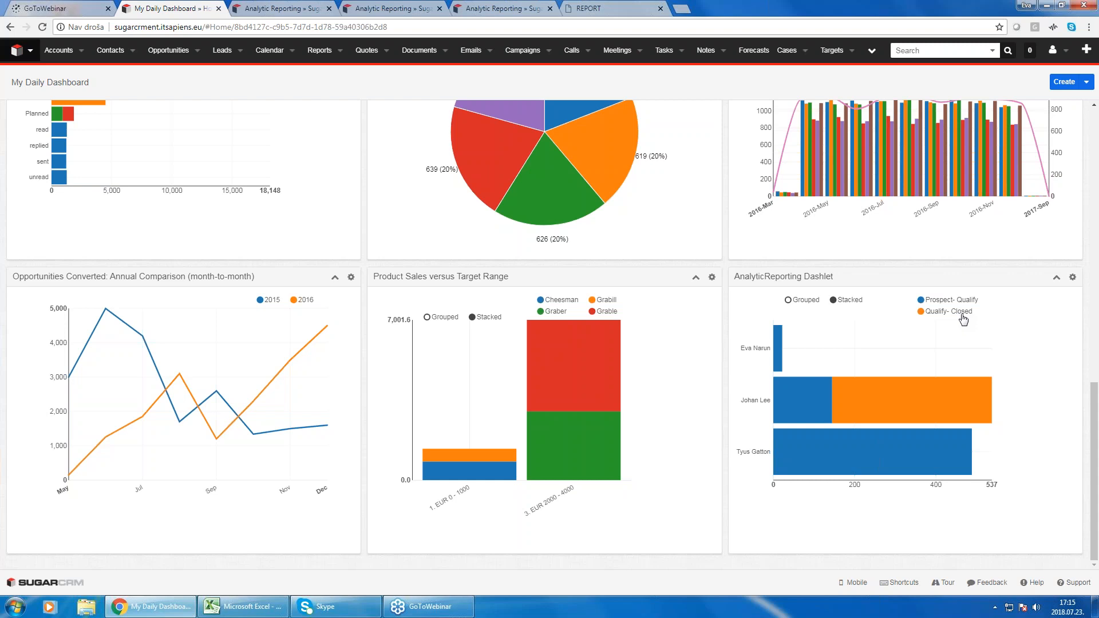
mouse_move(912, 380)
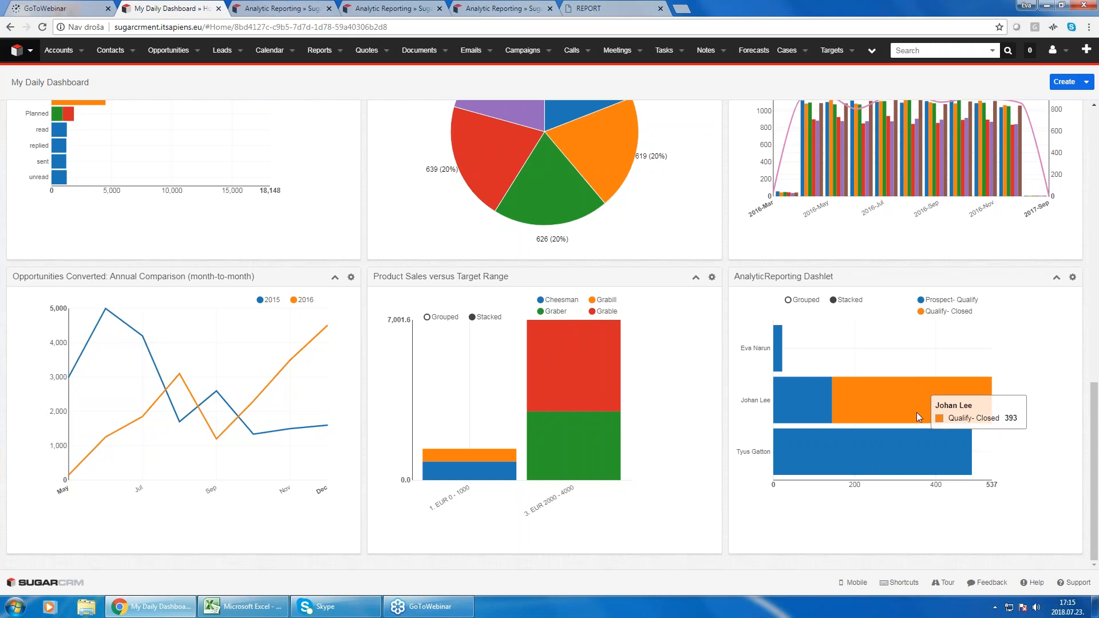
click(889, 386)
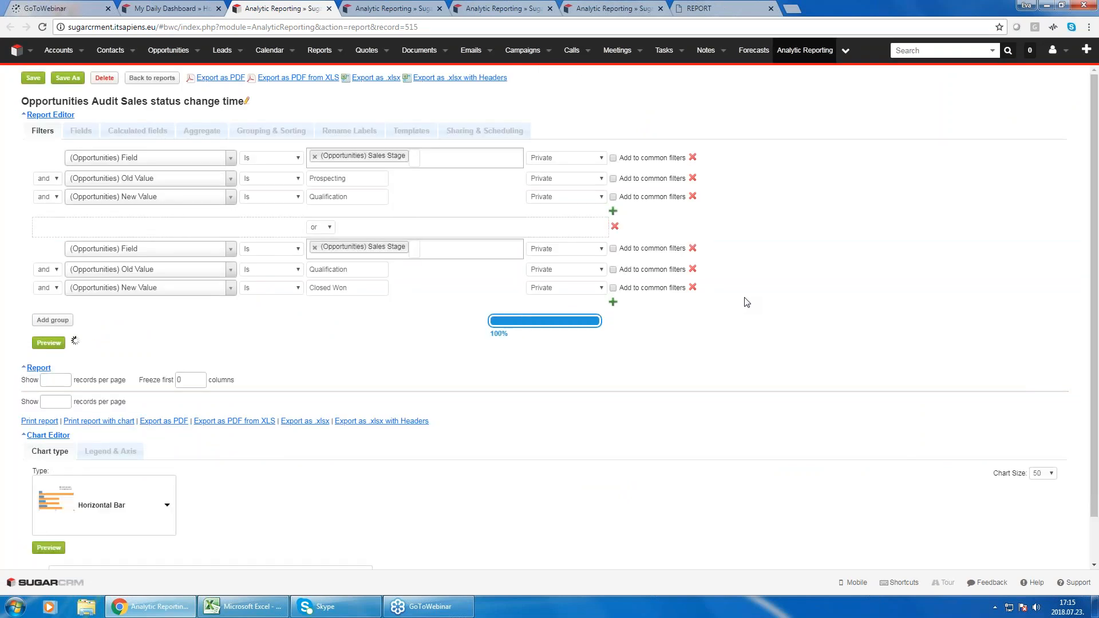
scroll(393, 353, down, 2)
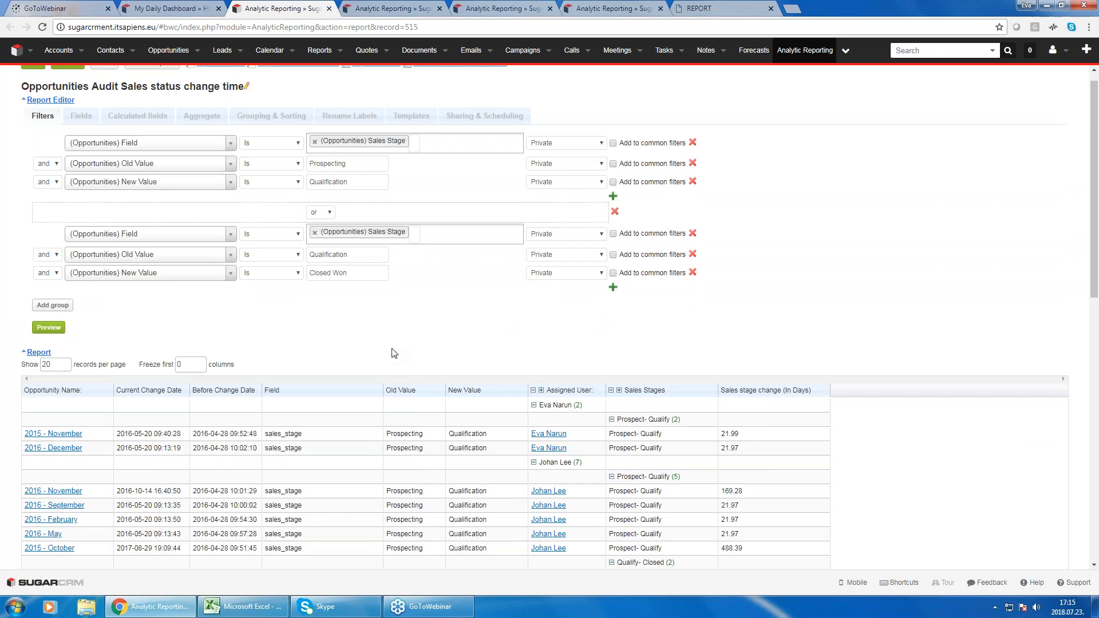
scroll(408, 396, up, 2)
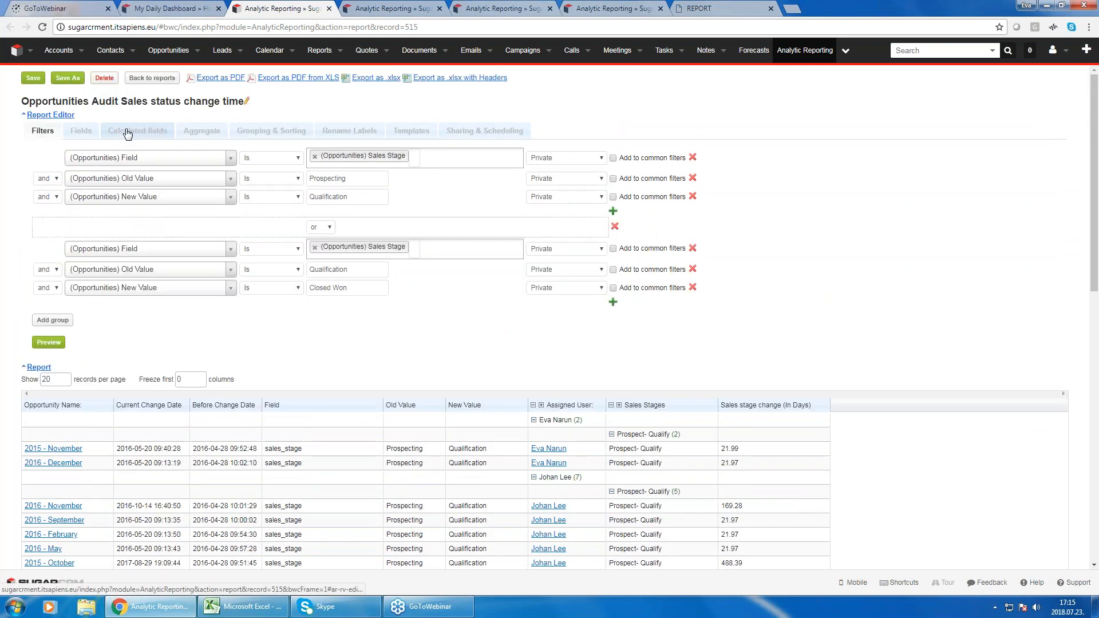
- Set the Then value of the Sales Stages calculated field to a sub-calculation, and return to the dashboard without saving
click(127, 133)
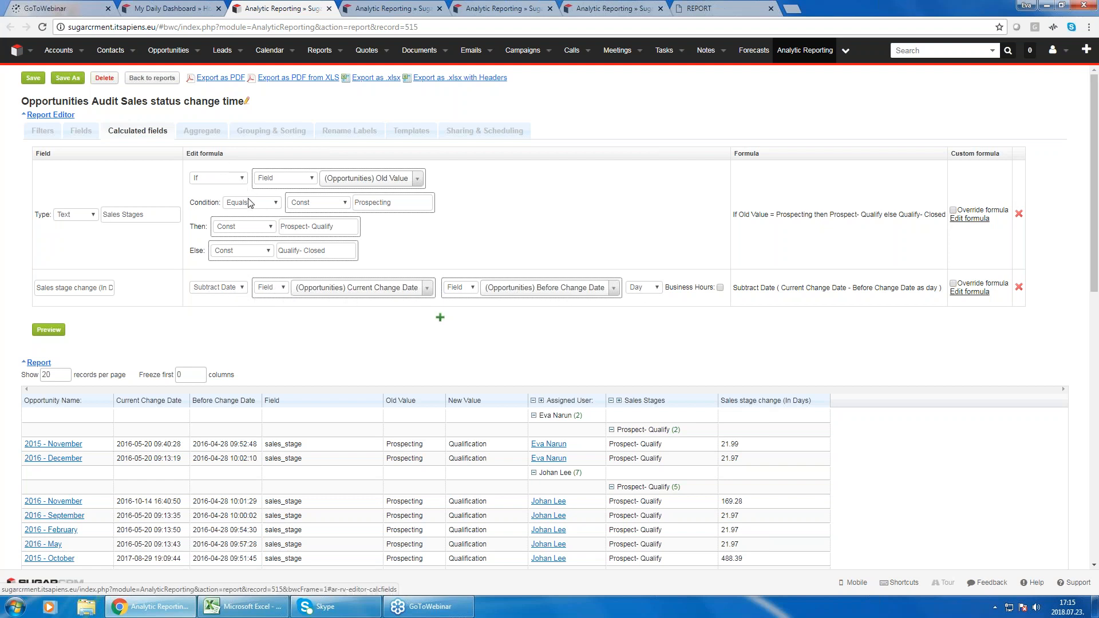
click(259, 228)
click(260, 262)
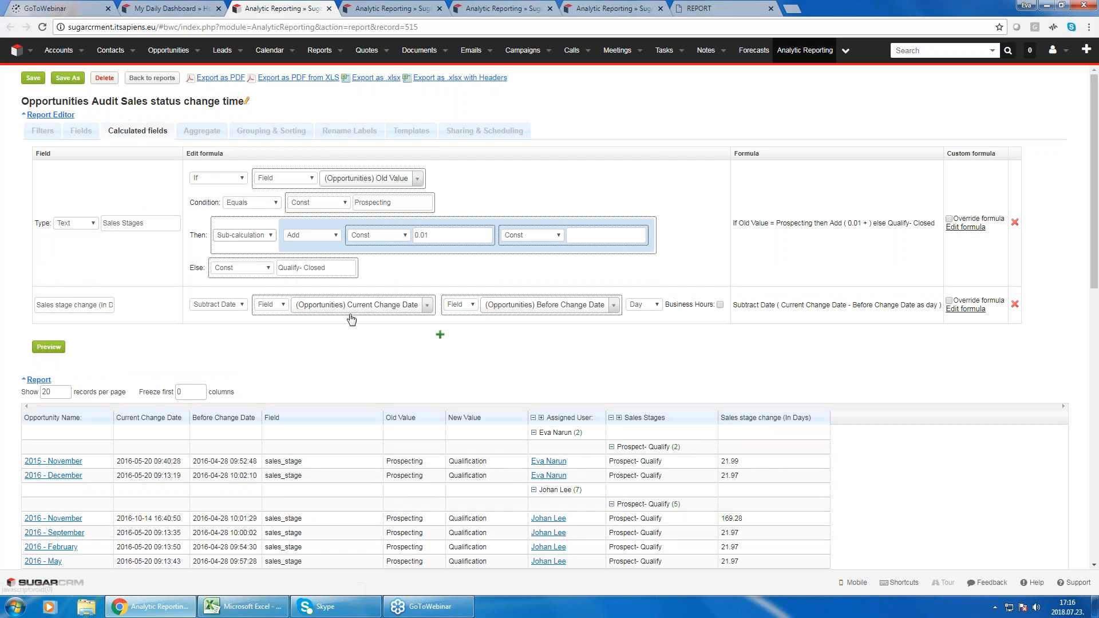
click(162, 6)
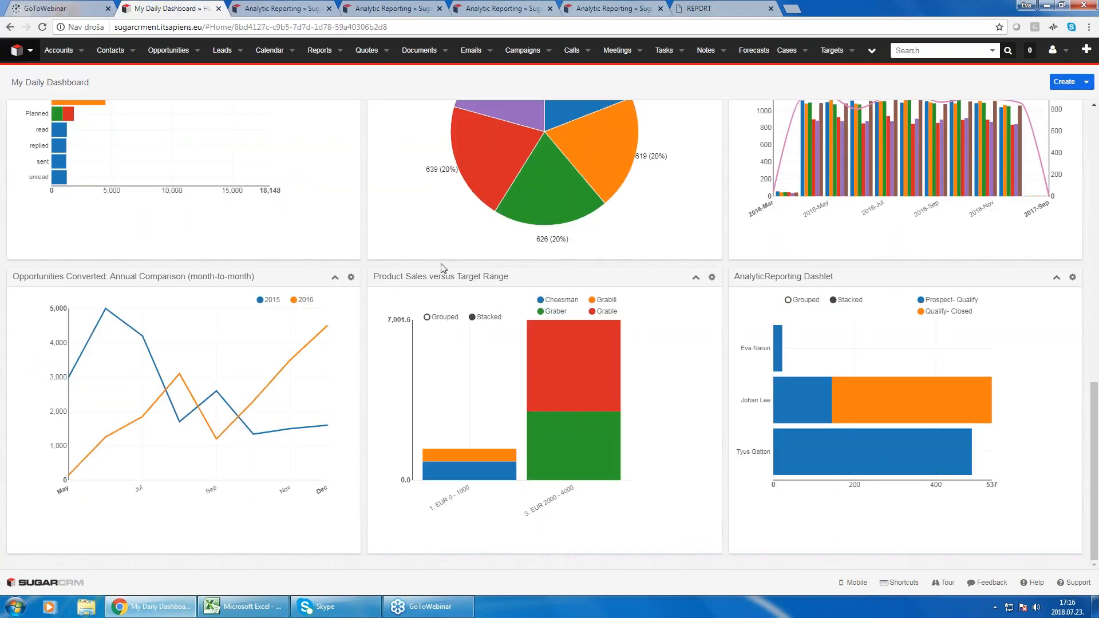
- Open the report behind the Converted Opportunity Amount versus Lead Count & Opportunity Count dashlet and review its filters and rows
scroll(441, 268, up, 10)
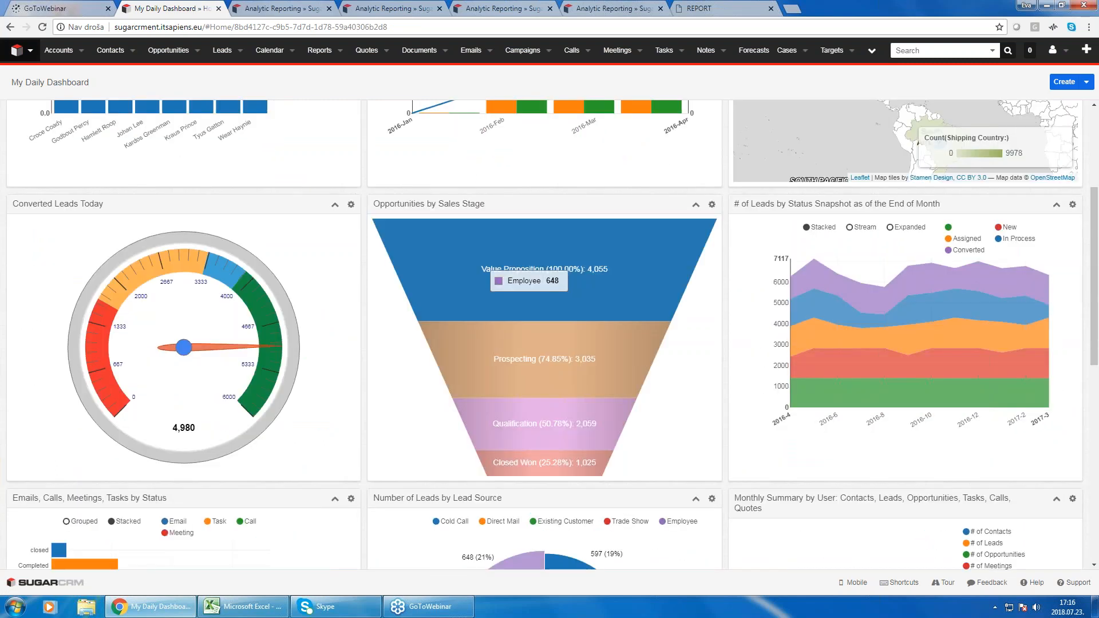
scroll(617, 292, up, 1)
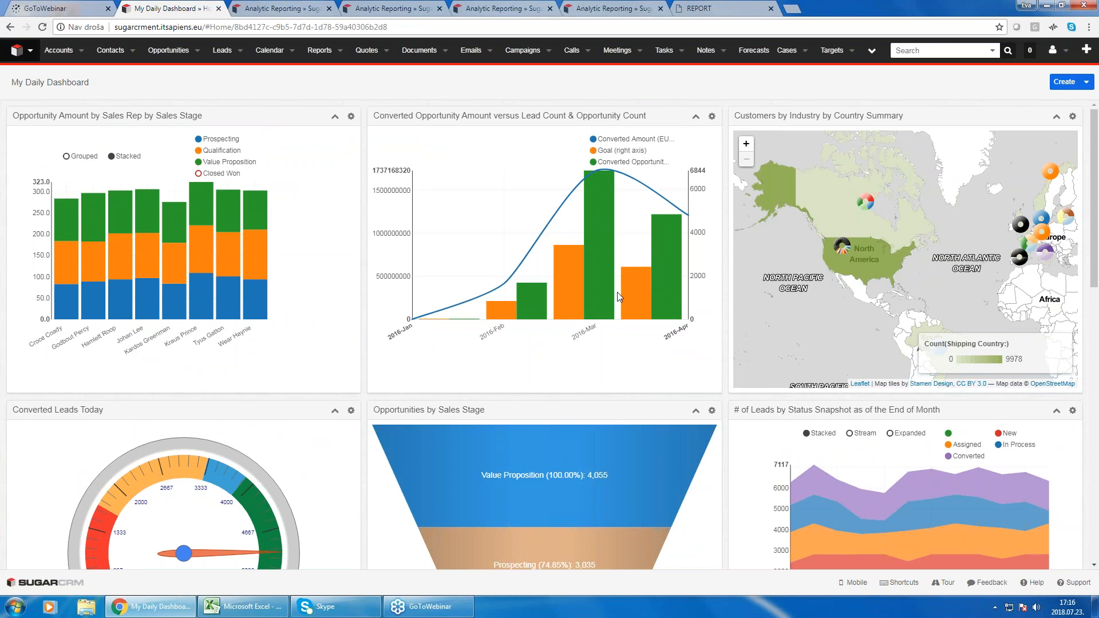
click(496, 115)
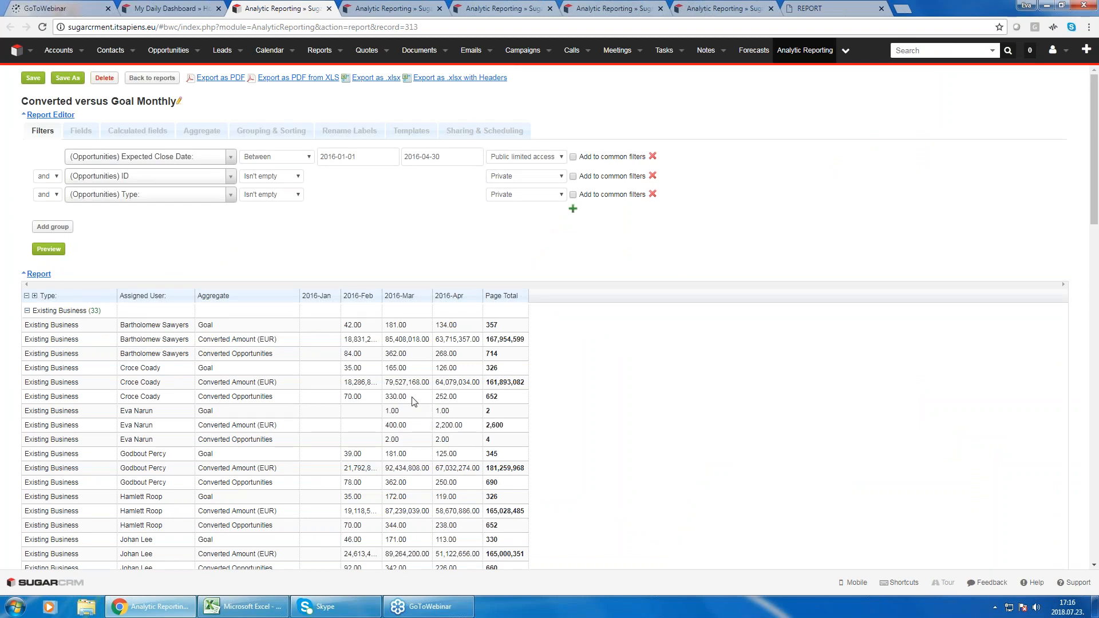
scroll(410, 399, down, 2)
scroll(172, 261, up, 2)
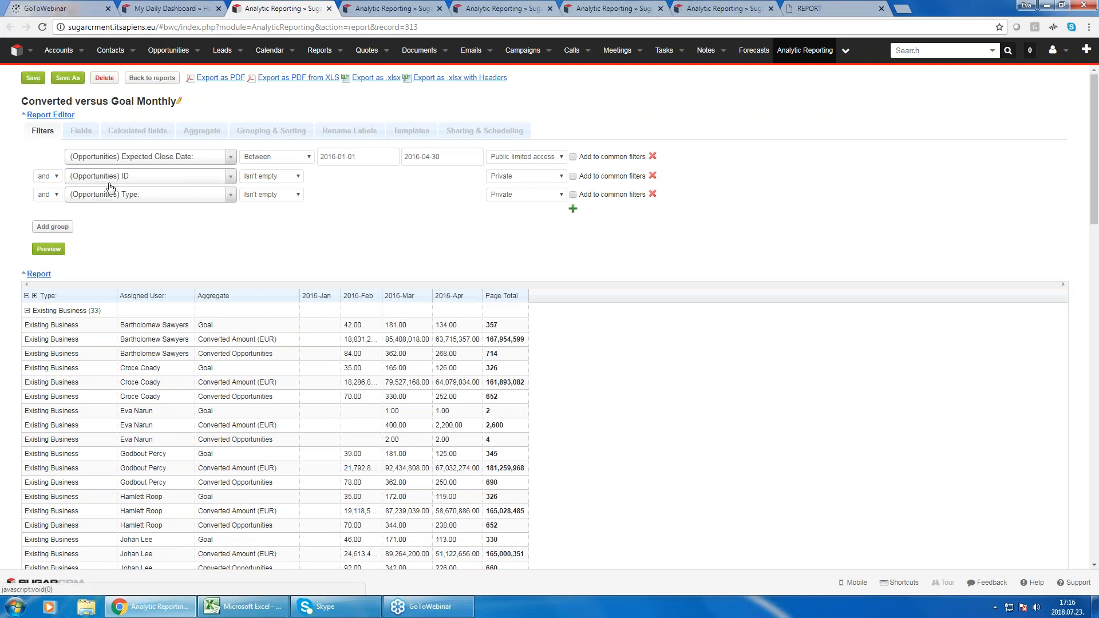
- Collapse all Type groups in the report table, expand them, and collapse them again
scroll(25, 125, down, 3)
click(27, 124)
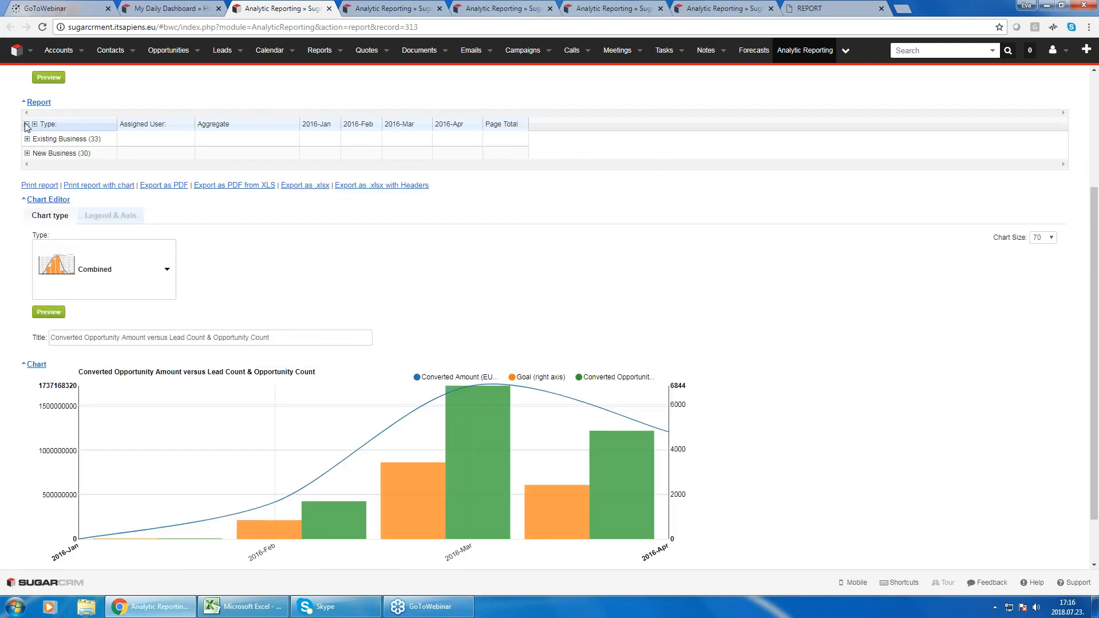
click(34, 124)
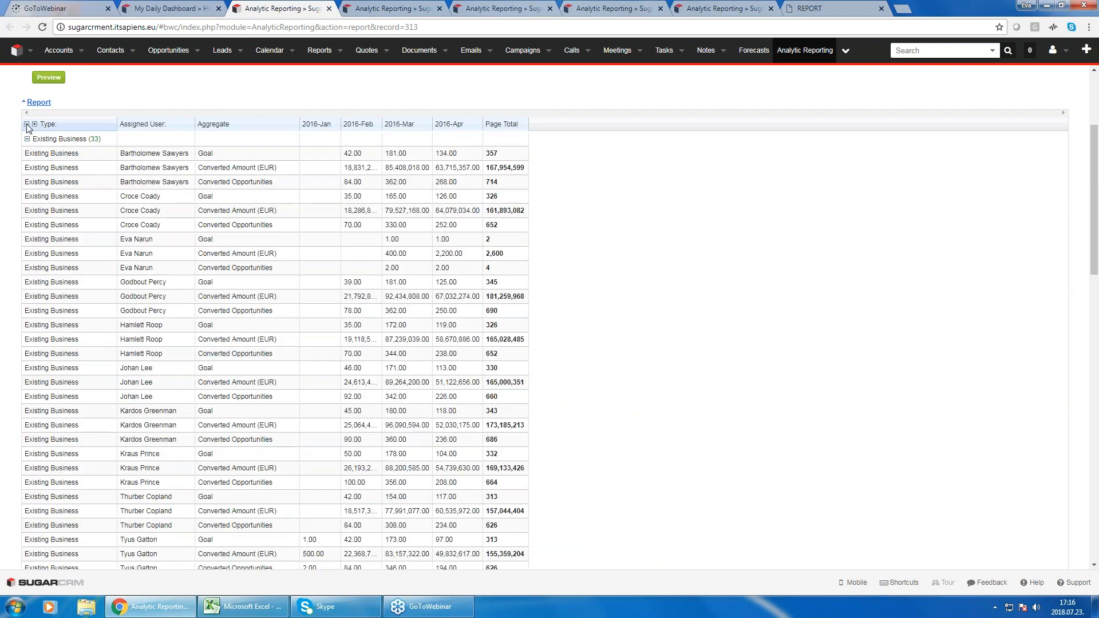
click(26, 124)
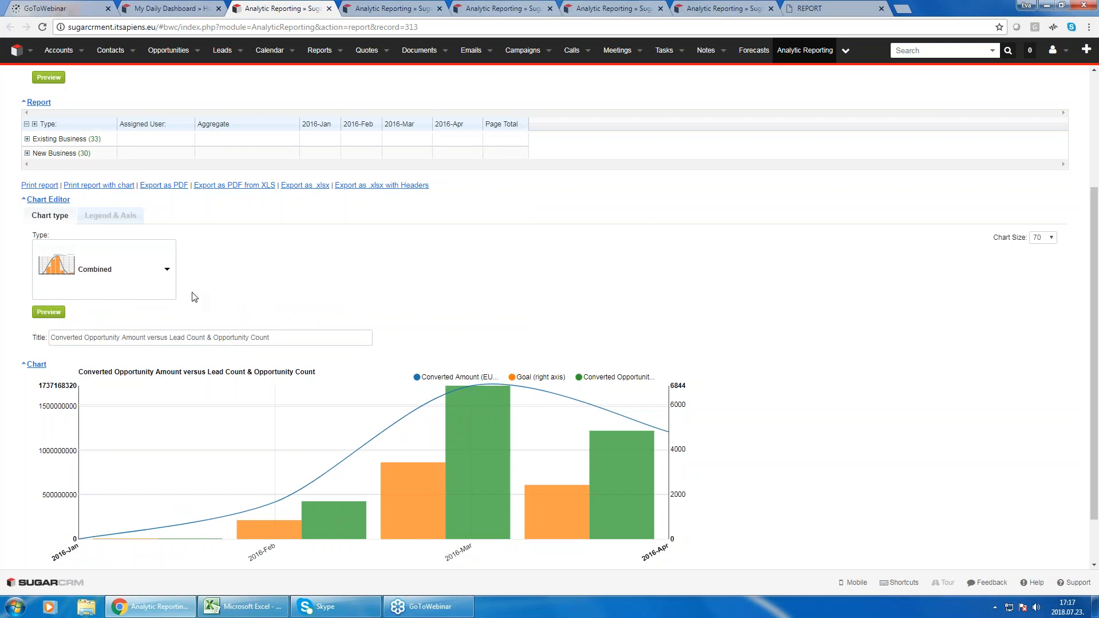
- Change the report's chart type to Horizontal Bar and check the available legend and axis options
click(164, 270)
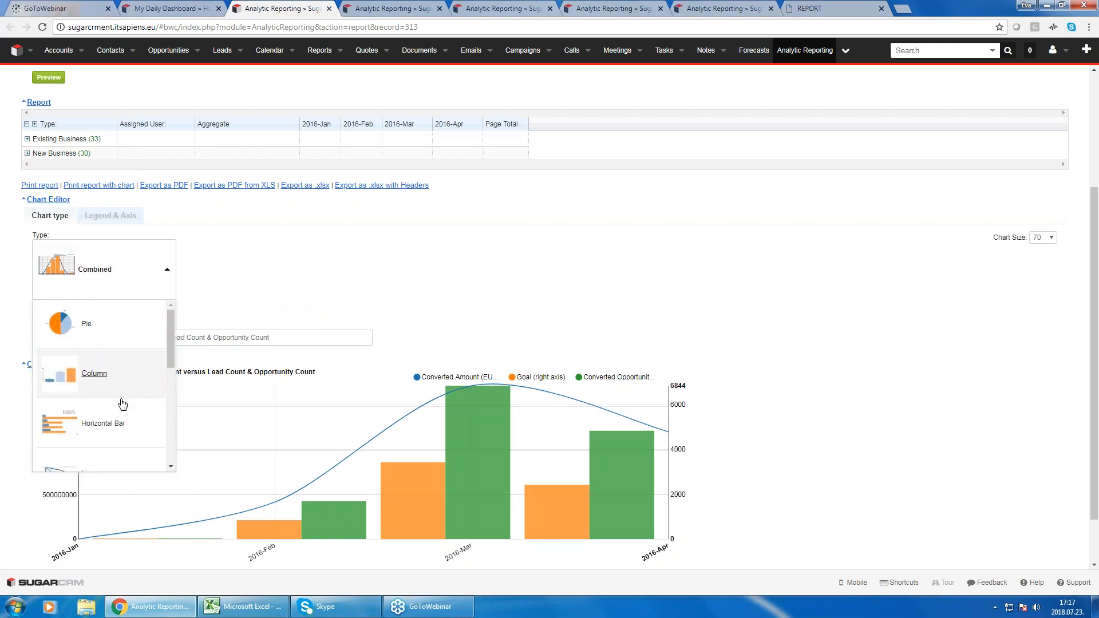
click(106, 424)
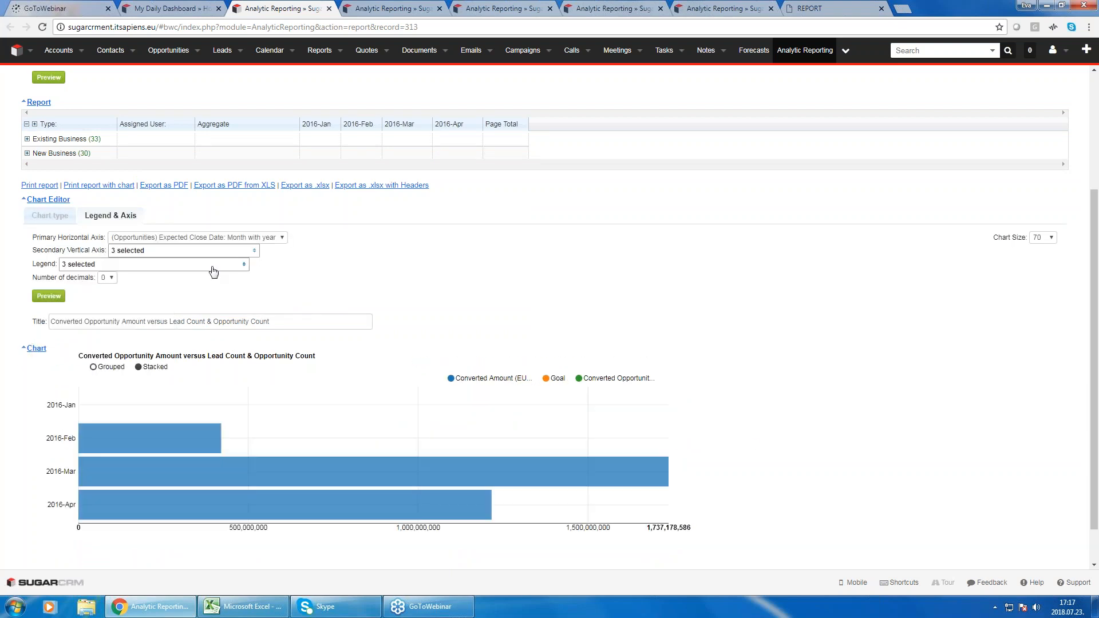
click(213, 266)
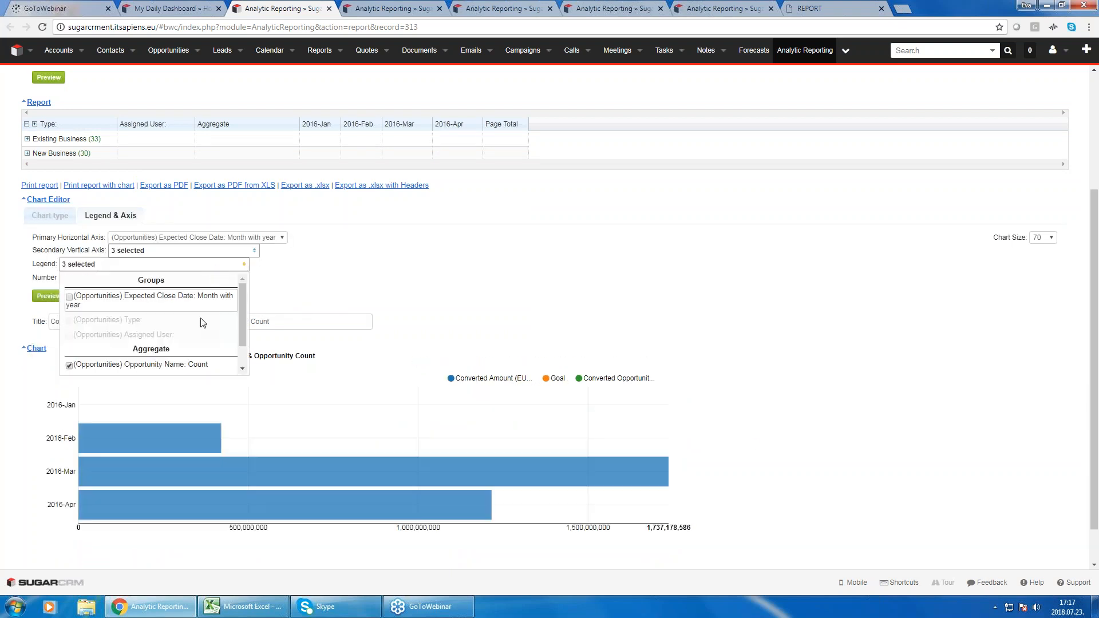
click(281, 235)
click(345, 257)
click(50, 215)
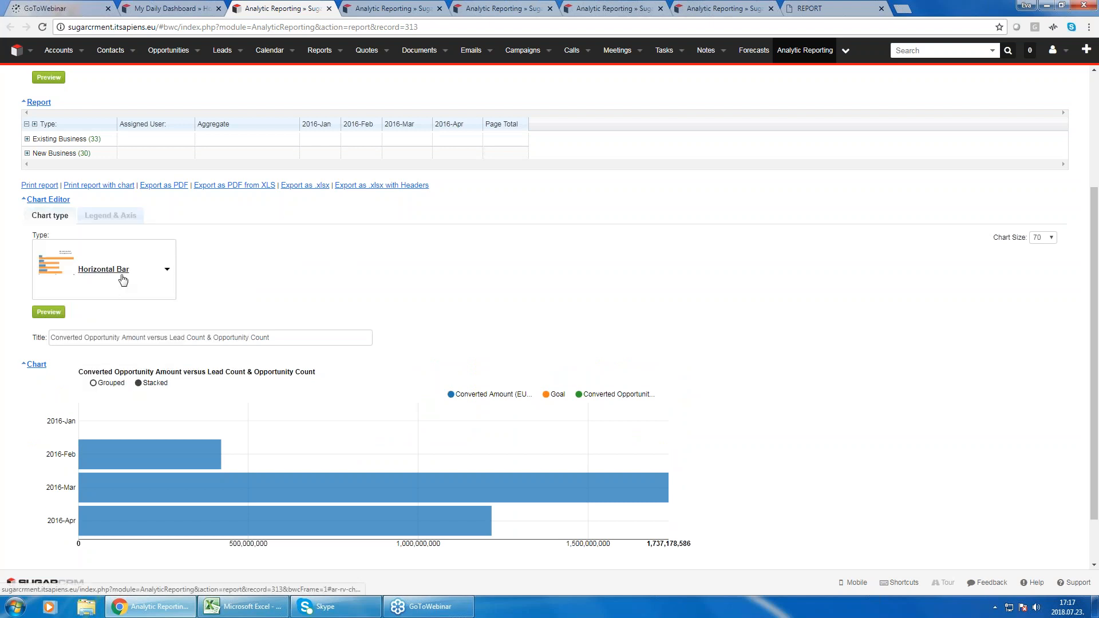
- Change the report's chart type to Line
click(123, 270)
scroll(127, 397, down, 2)
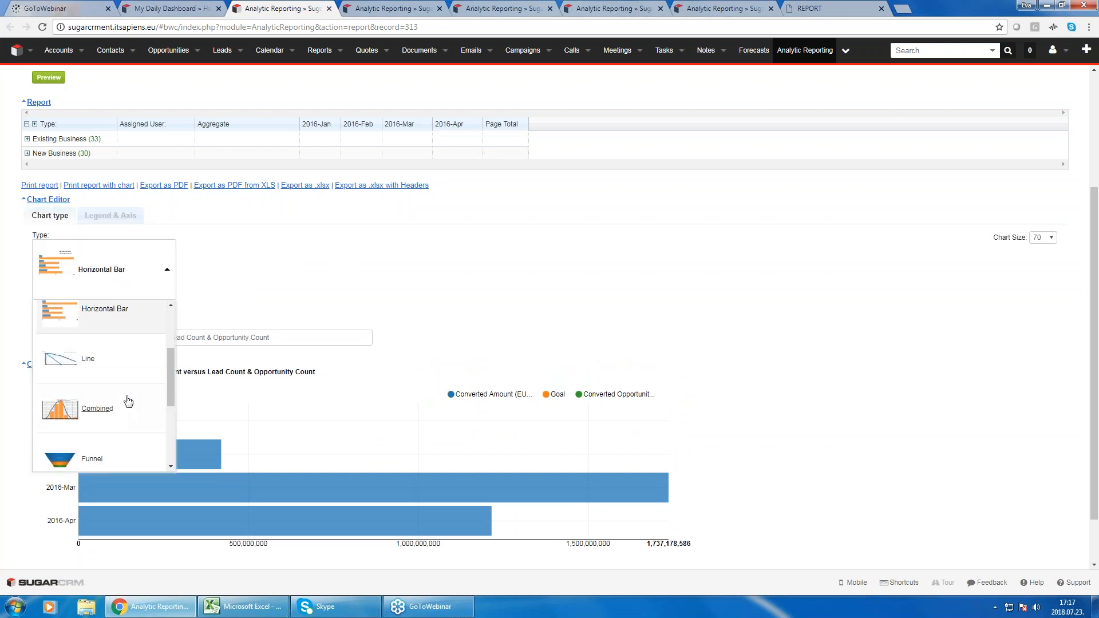
click(87, 359)
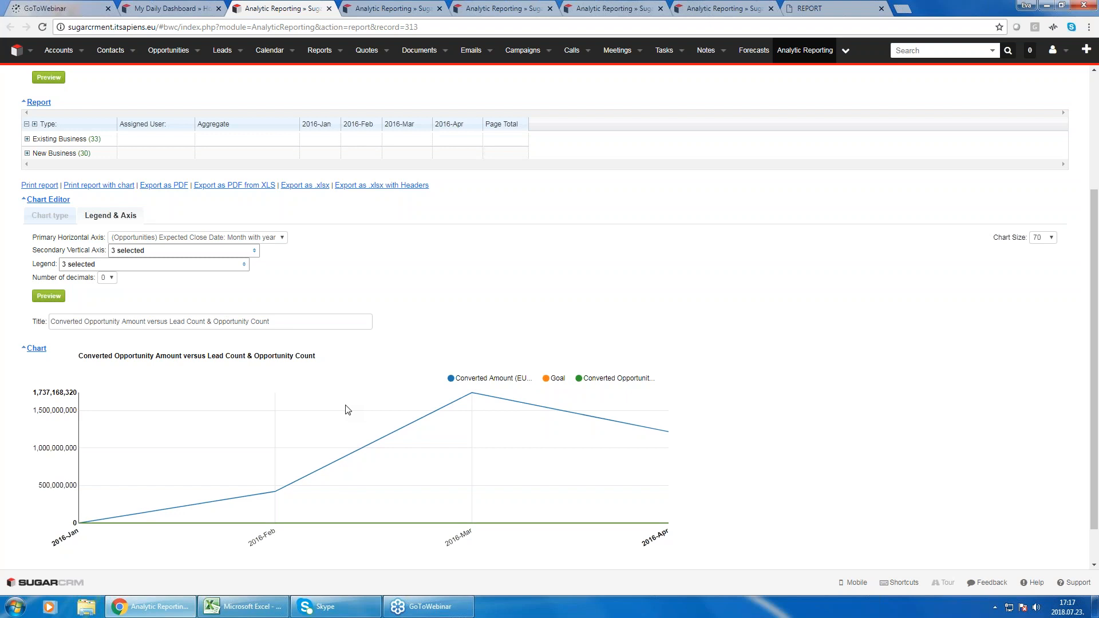
- Expand all Type groups in the report table again and return to the report's filters
scroll(348, 410, up, 2)
click(34, 238)
scroll(279, 283, up, 1)
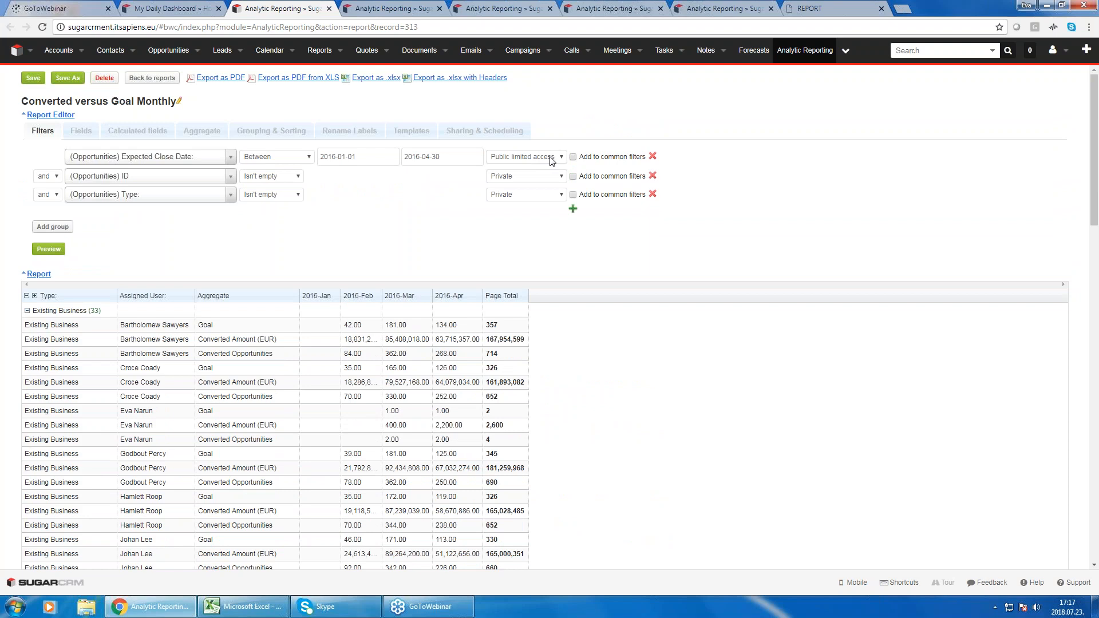
- Review the operators available for the Expected Close Date filter, keeping Between selected
click(304, 160)
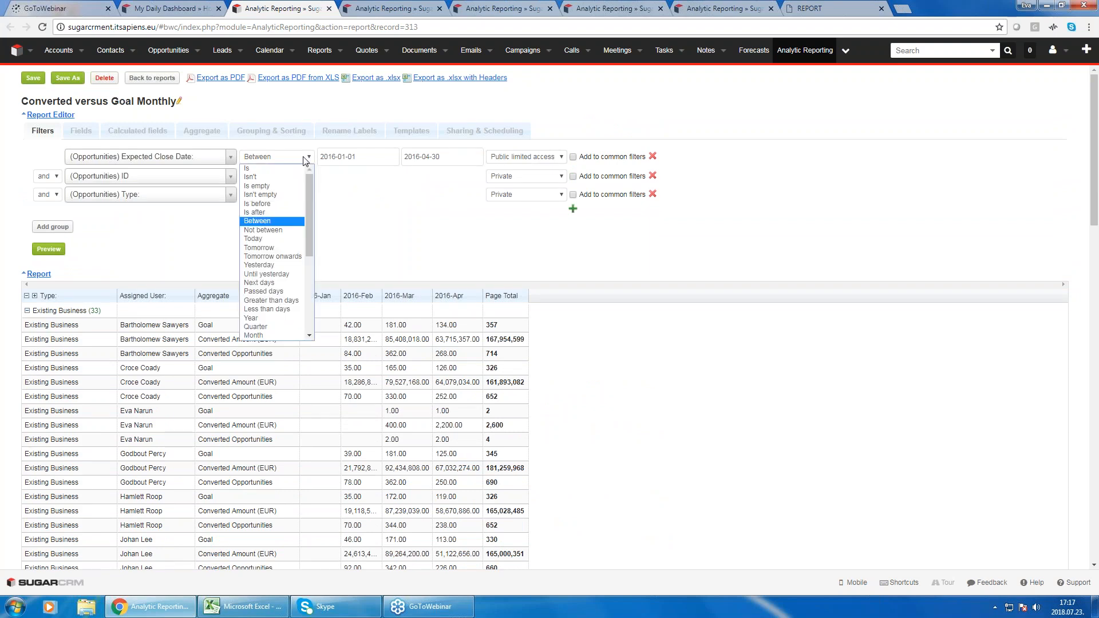
scroll(288, 279, down, 2)
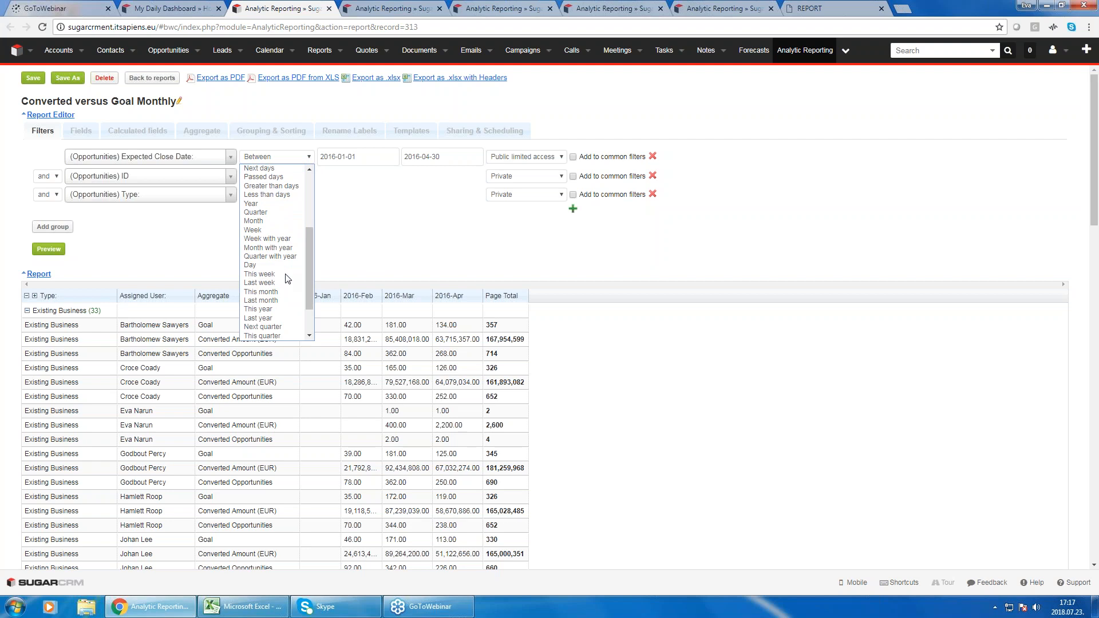
scroll(287, 279, down, 1)
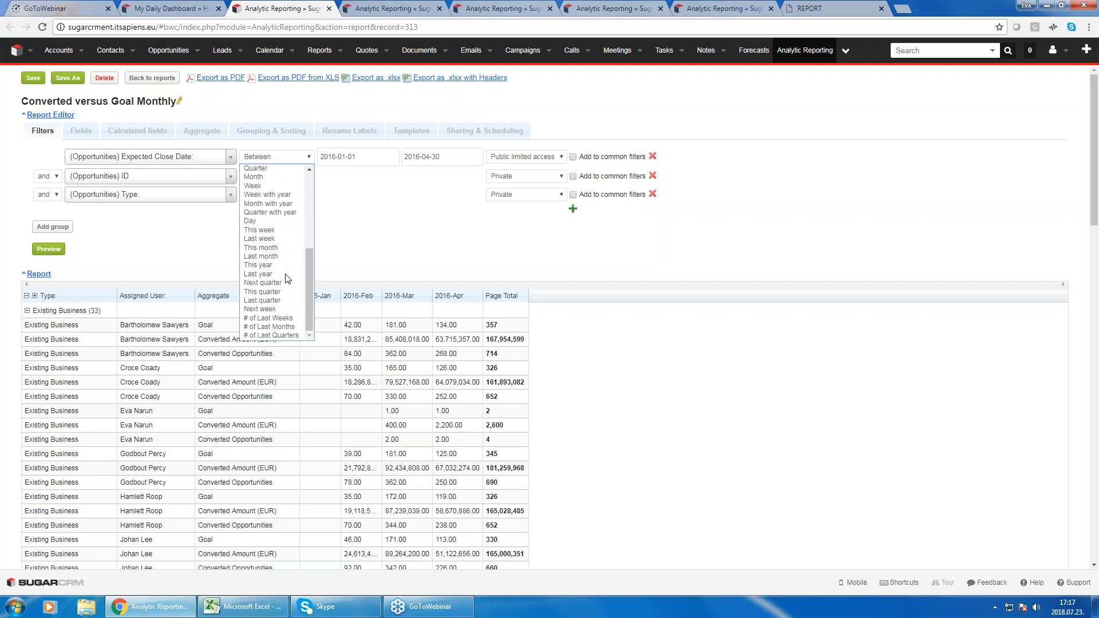
scroll(288, 279, up, 3)
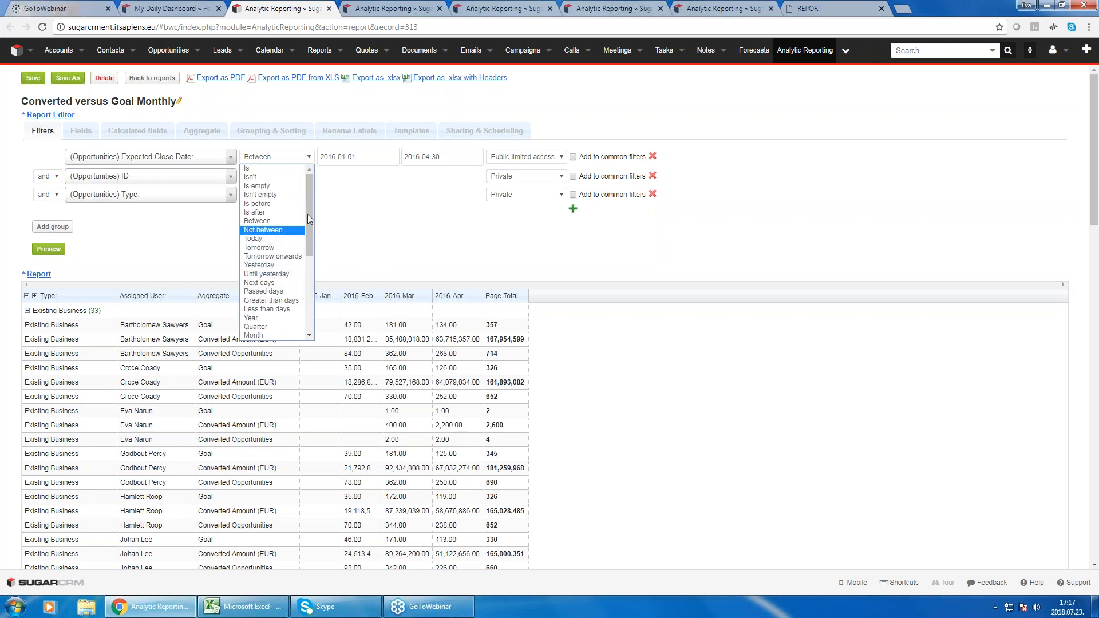
click(418, 219)
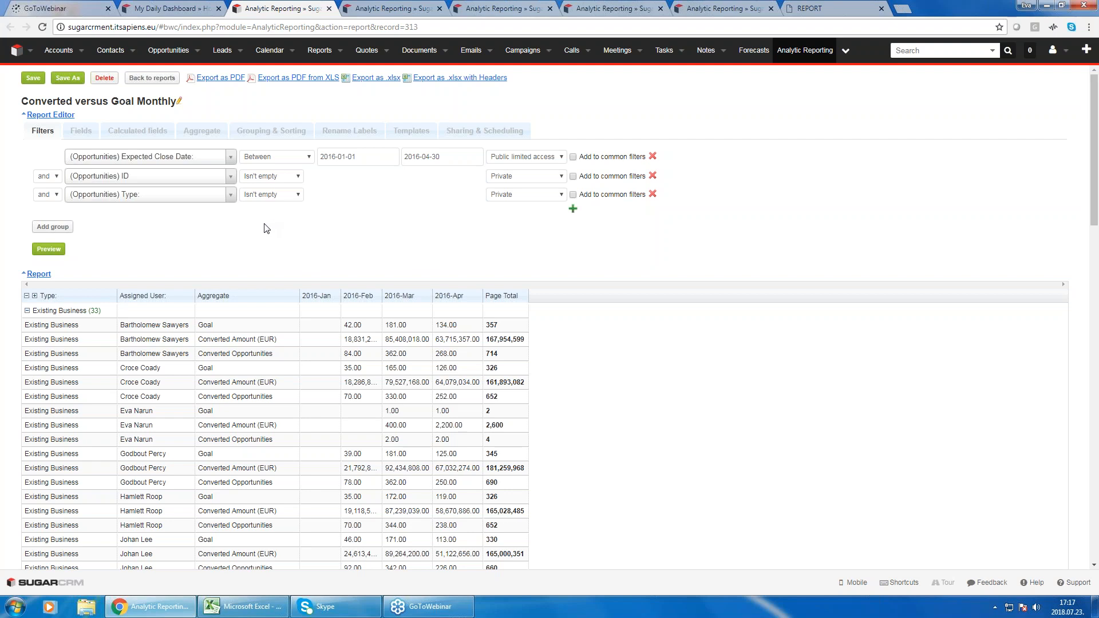
- Review the report's selected columns, turn on Include details, preview the report and examine the detailed opportunity rows
click(81, 130)
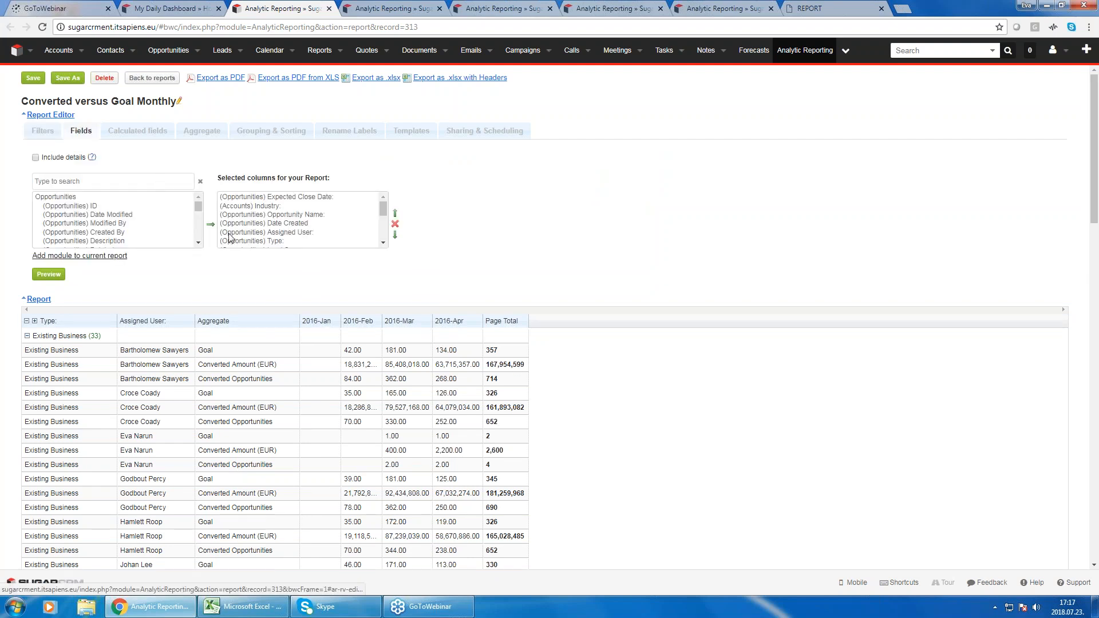
scroll(274, 217, down, 2)
scroll(306, 232, up, 3)
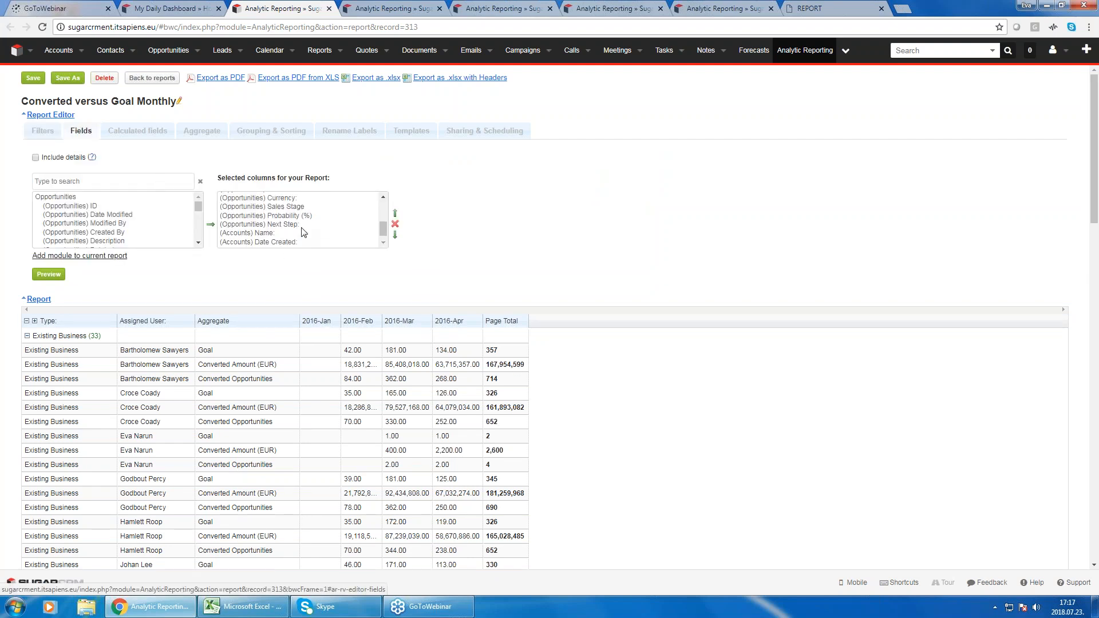
click(35, 158)
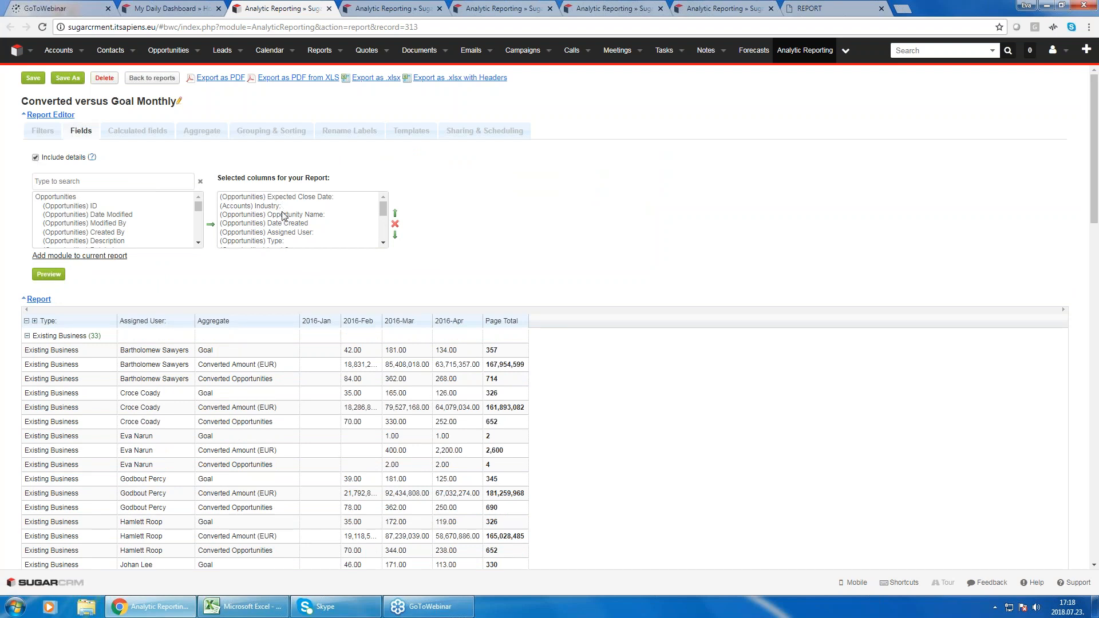
scroll(283, 221, down, 3)
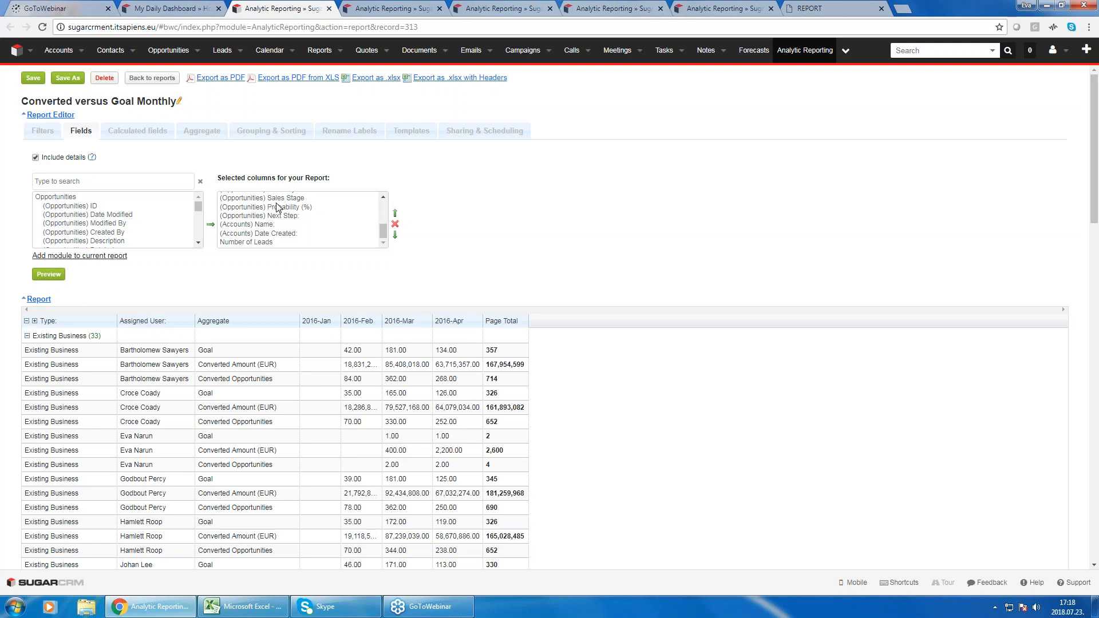
scroll(172, 255, down, 1)
click(49, 218)
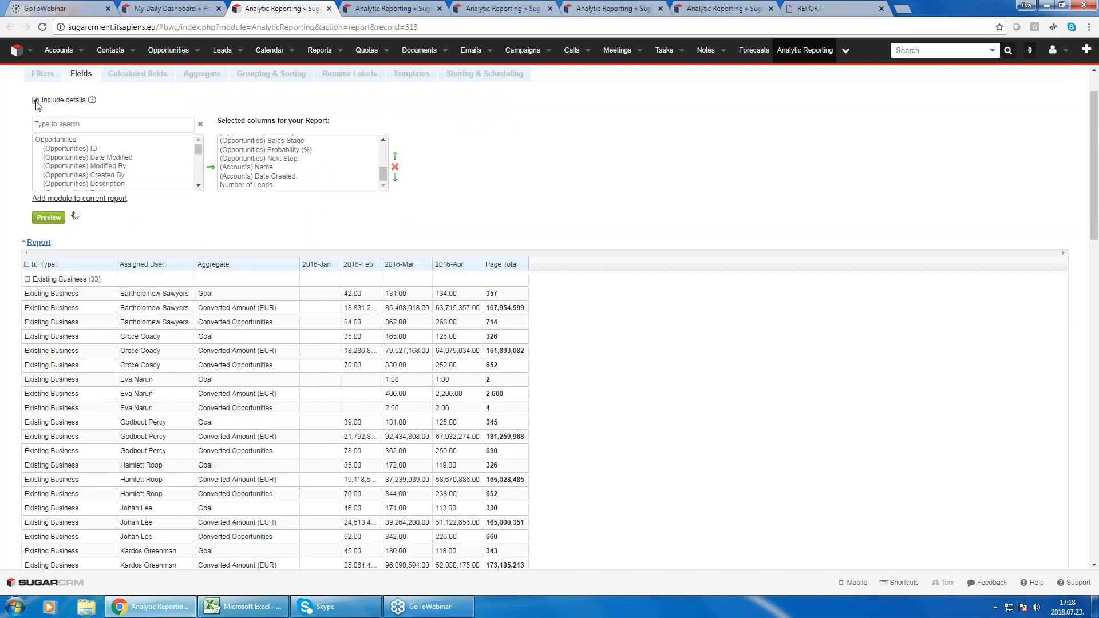
click(57, 221)
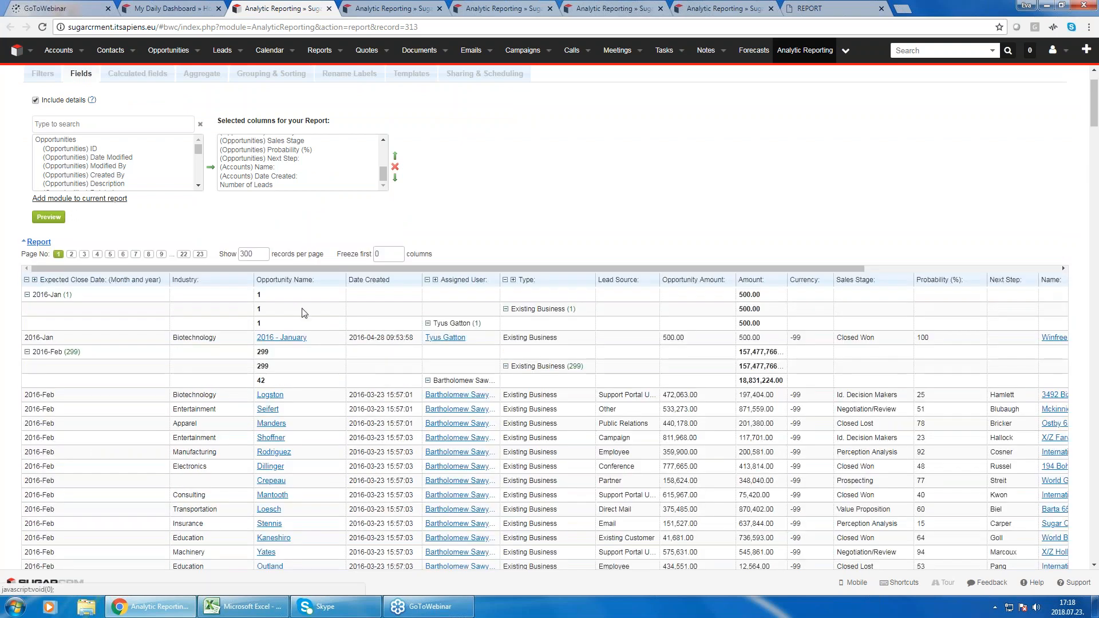
scroll(444, 372, down, 1)
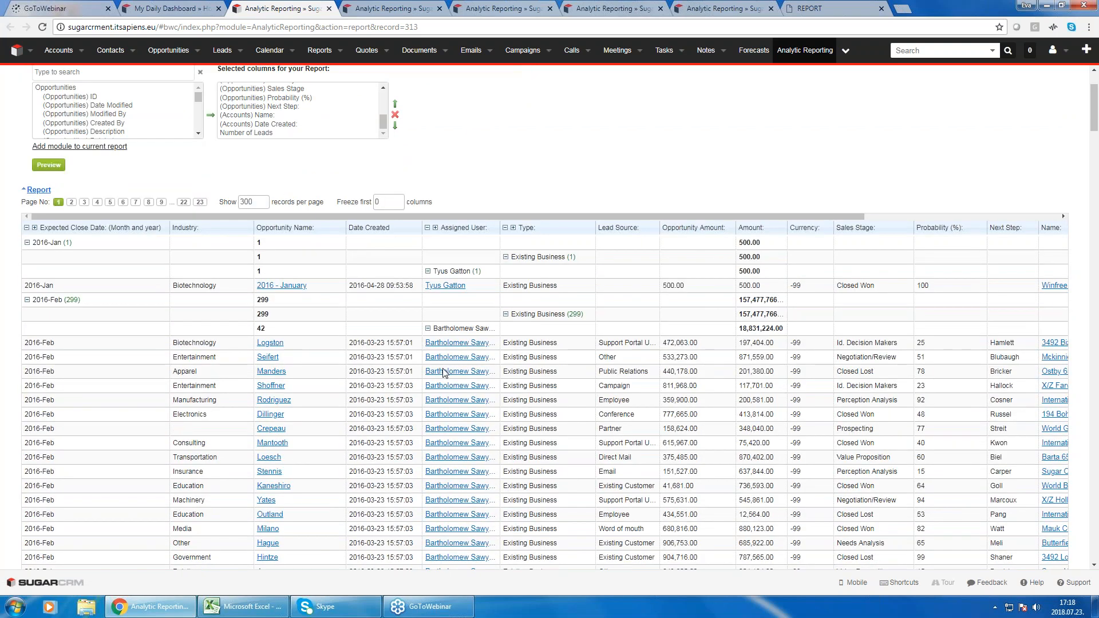
scroll(445, 373, down, 2)
scroll(263, 219, up, 5)
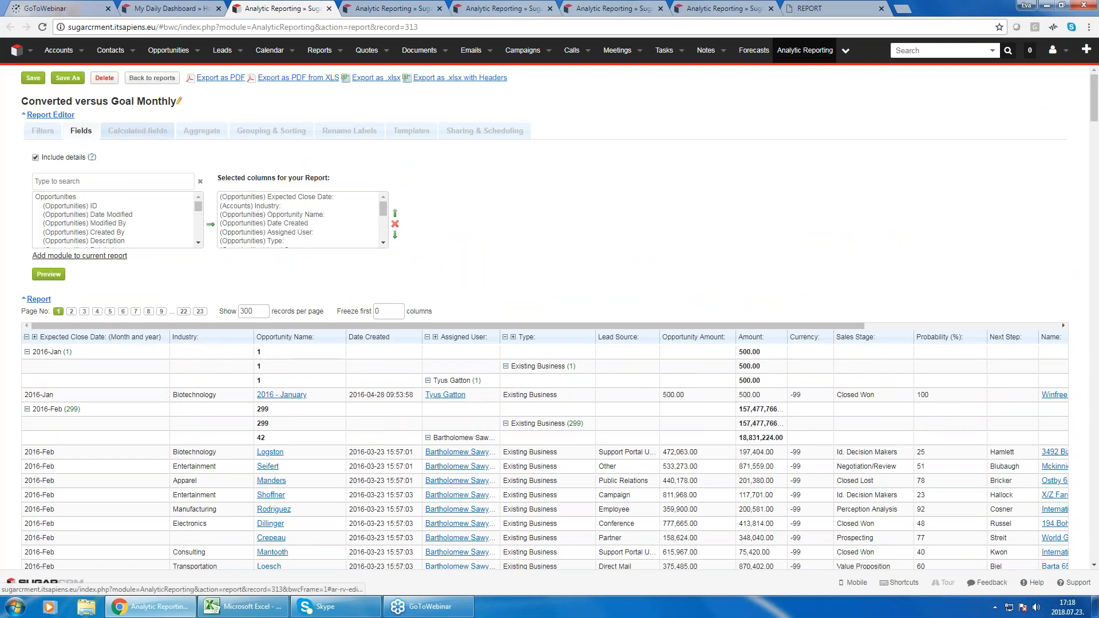
- Examine the report's Number of Leads calculated field, its aggregates, and its grouping, sorting and summary settings
click(140, 134)
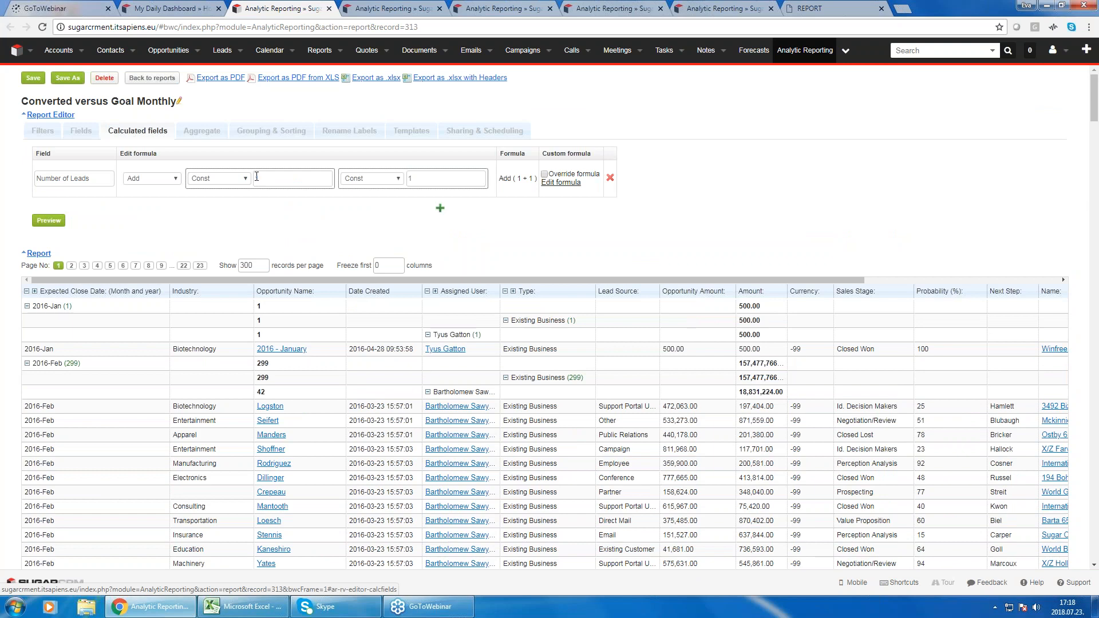
click(201, 133)
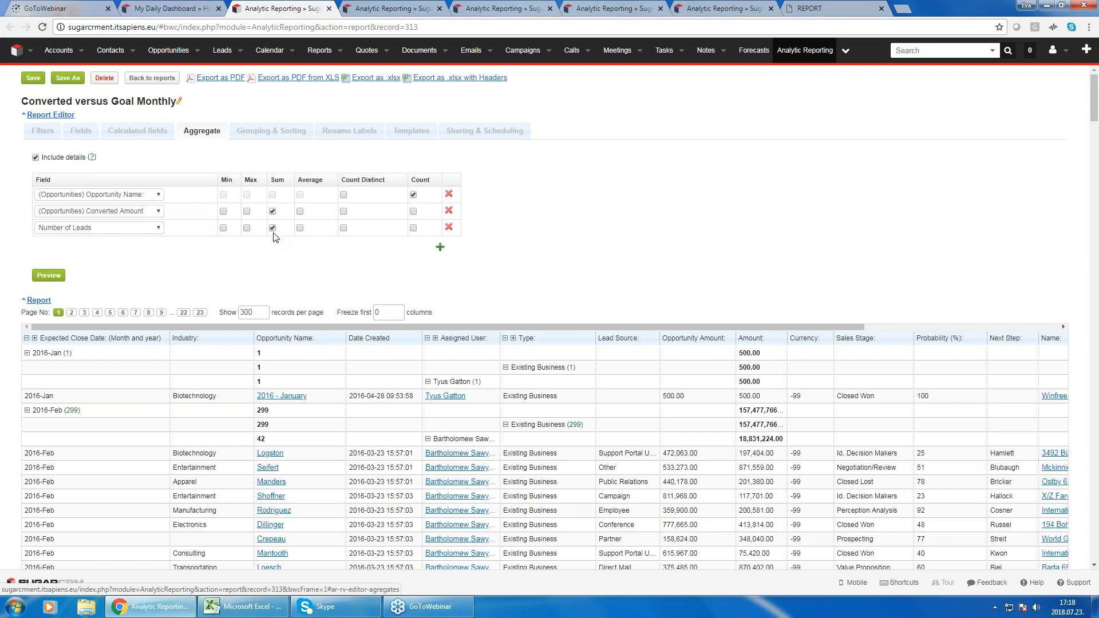
click(279, 135)
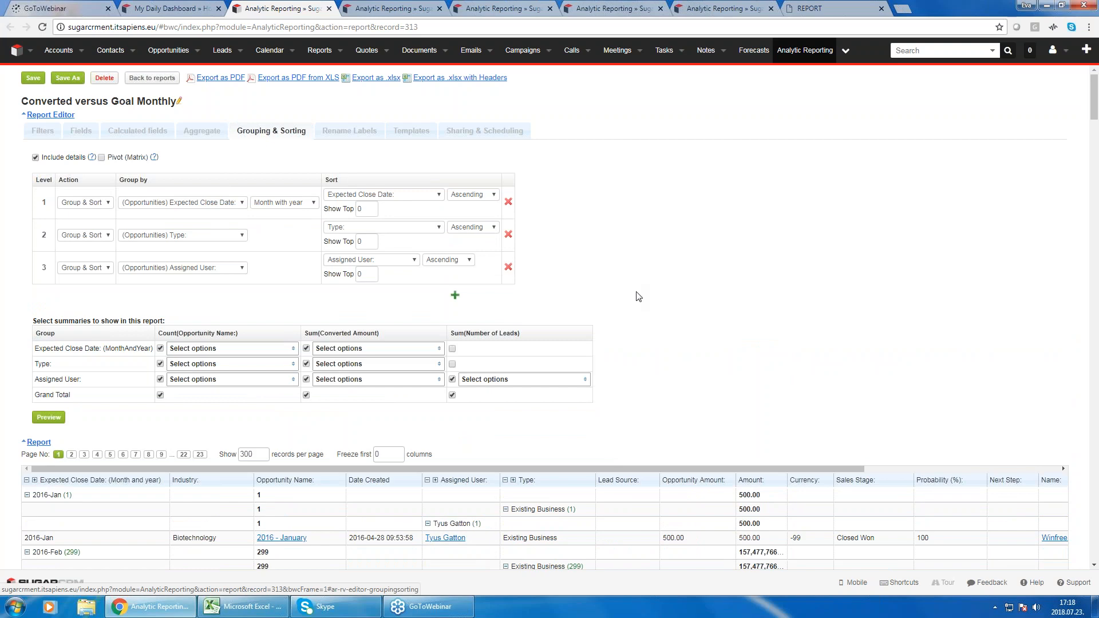
scroll(639, 296, down, 1)
scroll(639, 297, up, 1)
scroll(553, 487, down, 1)
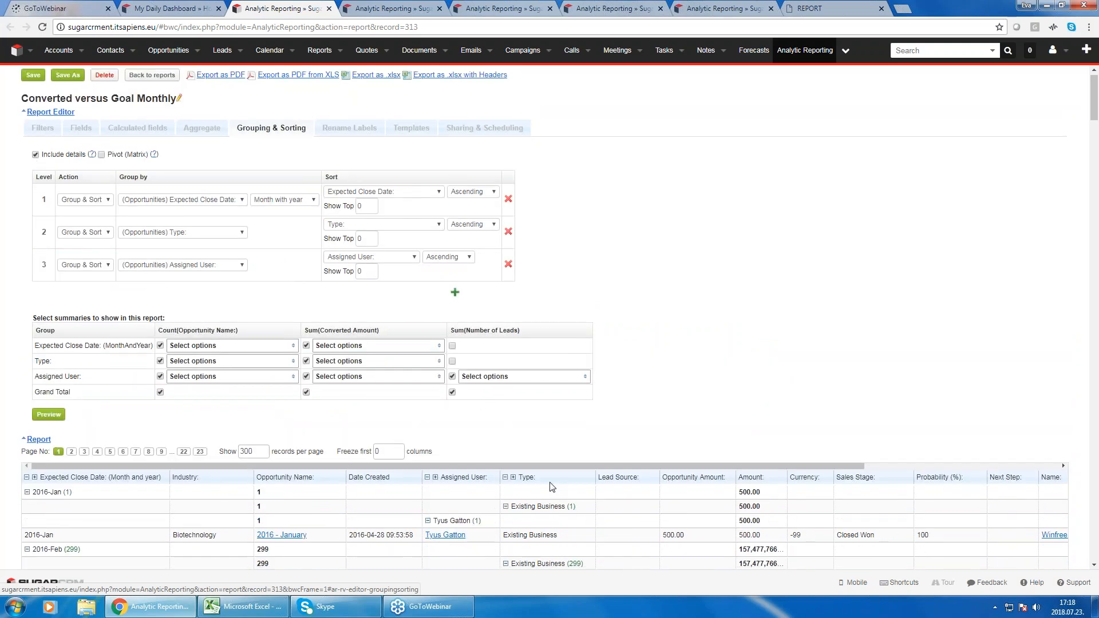
scroll(553, 487, down, 5)
scroll(552, 487, up, 6)
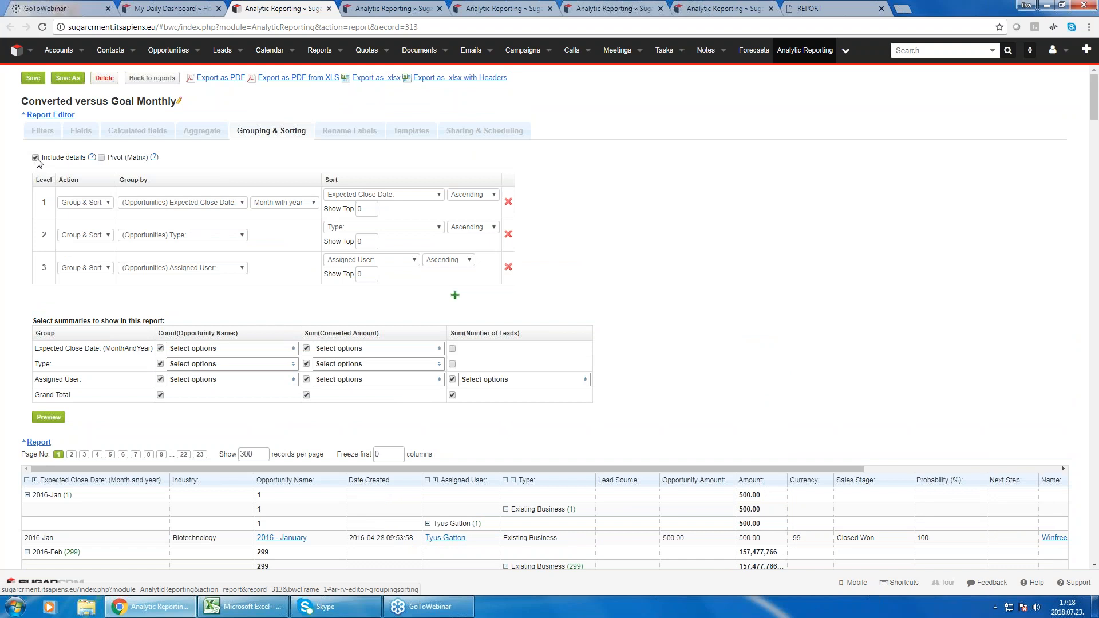
- Turn off Include details and review the date intervals for the Expected Close Date grouping, keeping Month with year
click(35, 157)
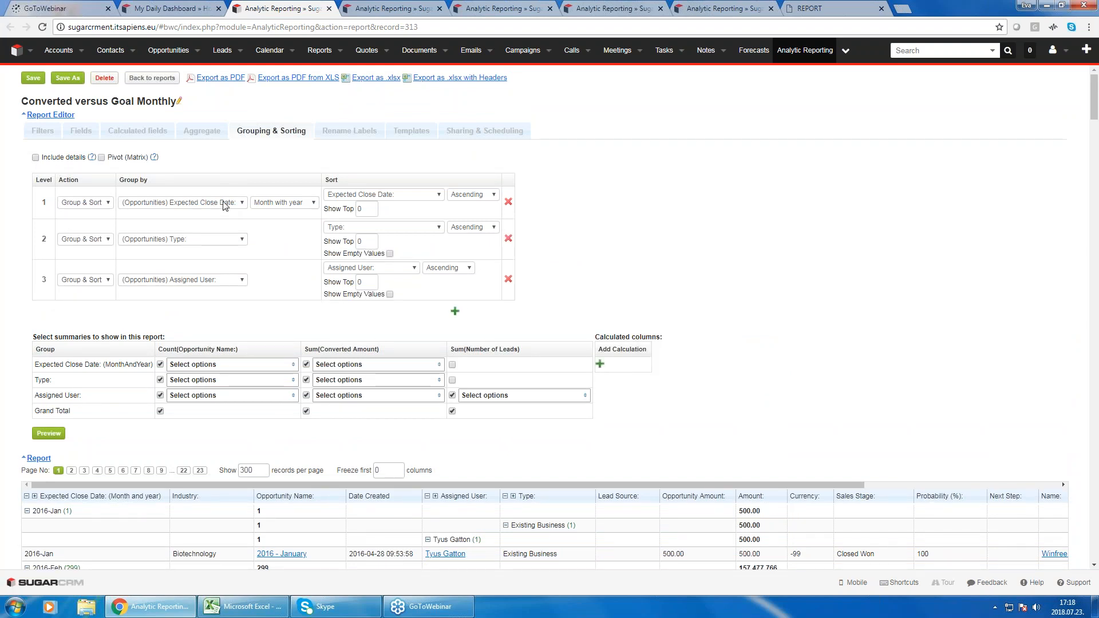
click(284, 206)
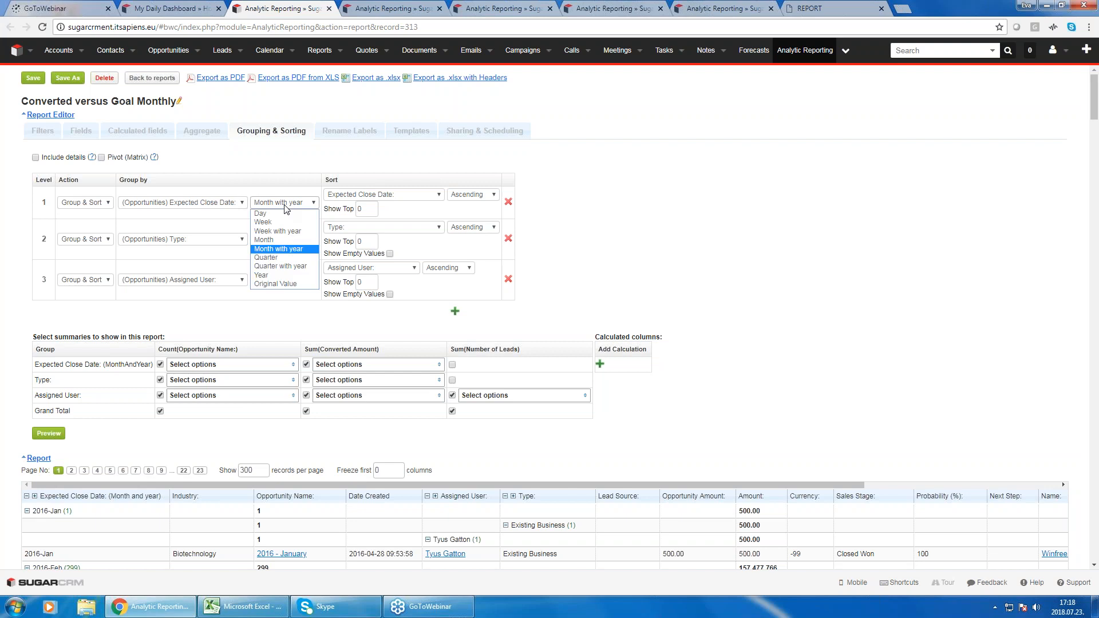
click(293, 256)
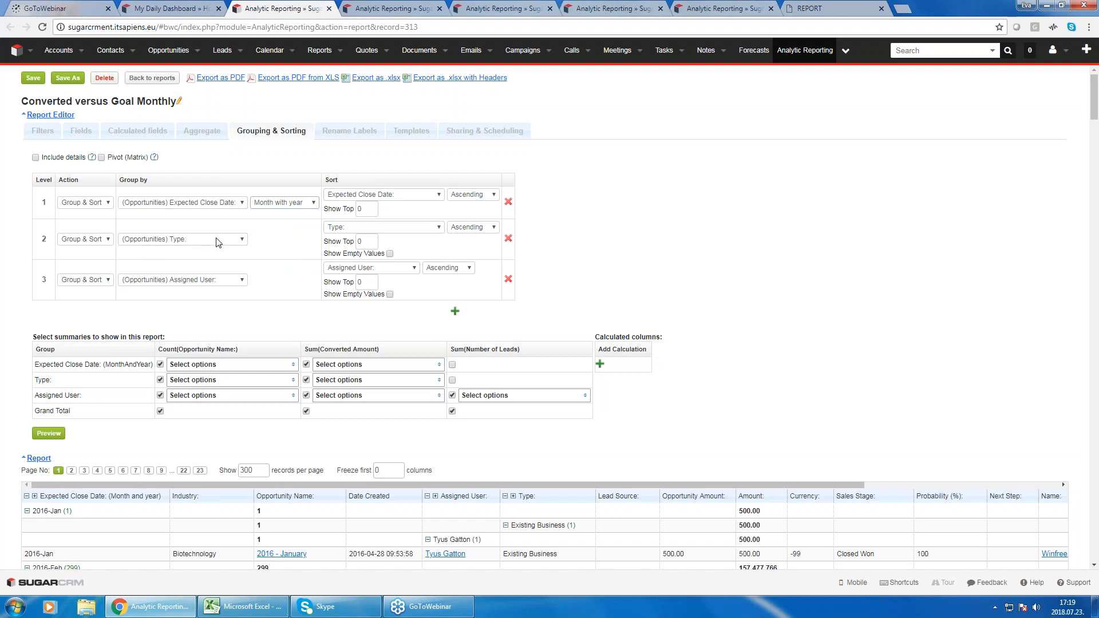
- Preview the report without detail rows, widen the truncated Goal column and examine the totals by month, type and assigned user
click(49, 434)
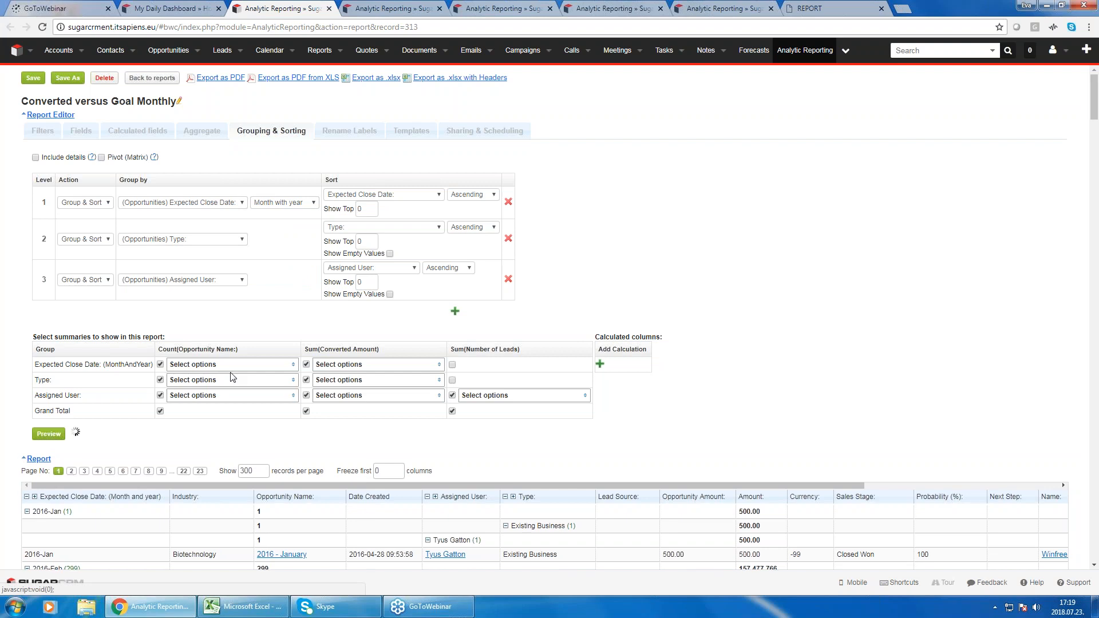
scroll(231, 376, down, 6)
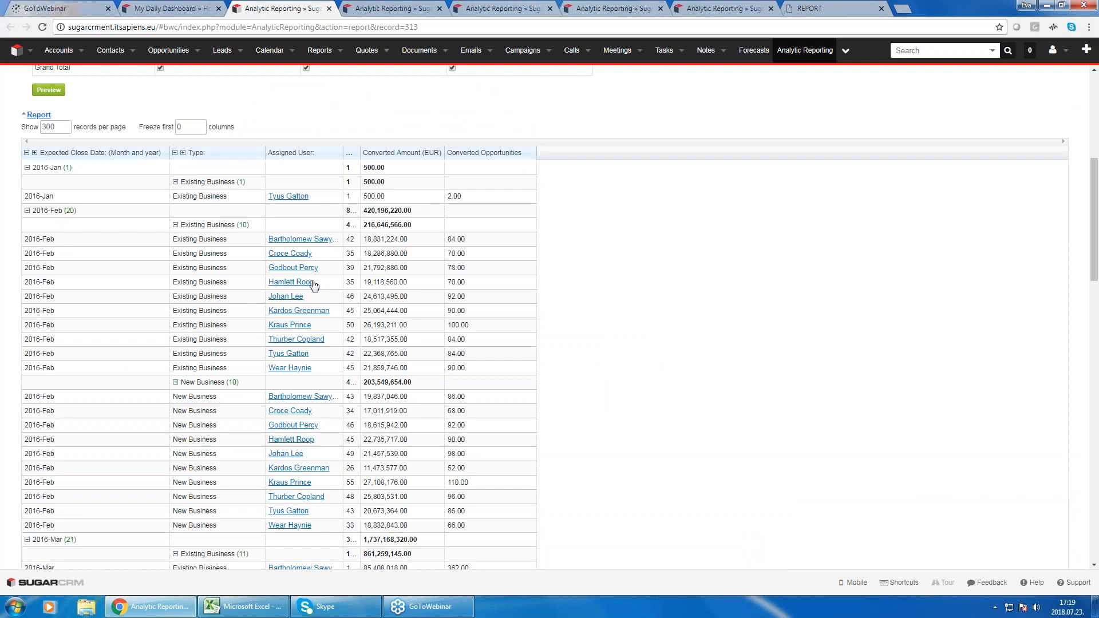
click(349, 153)
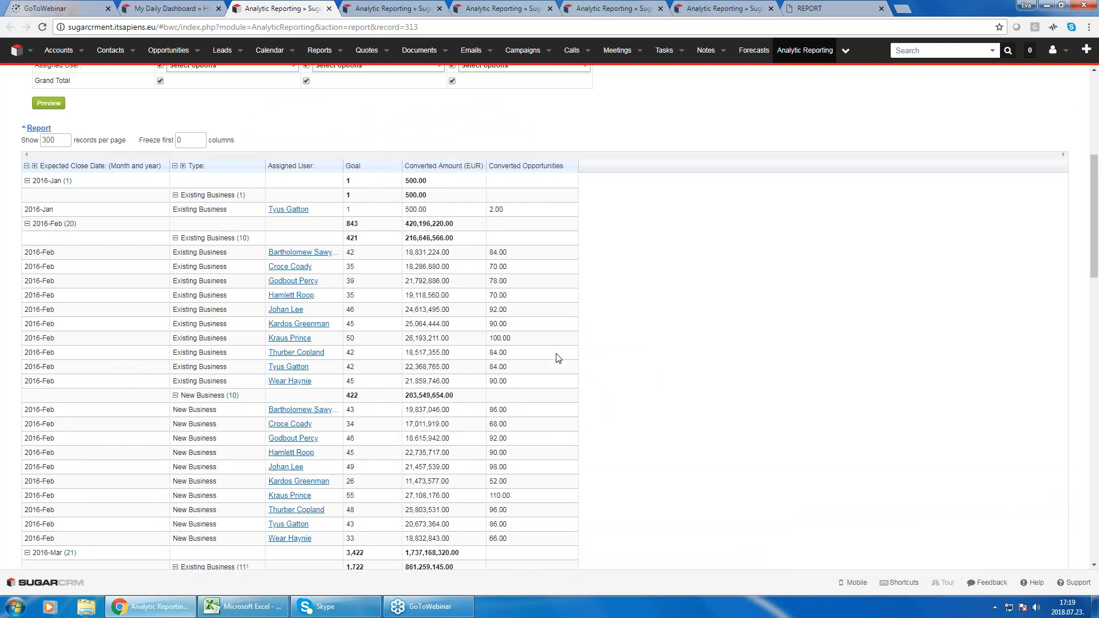
scroll(558, 358, up, 6)
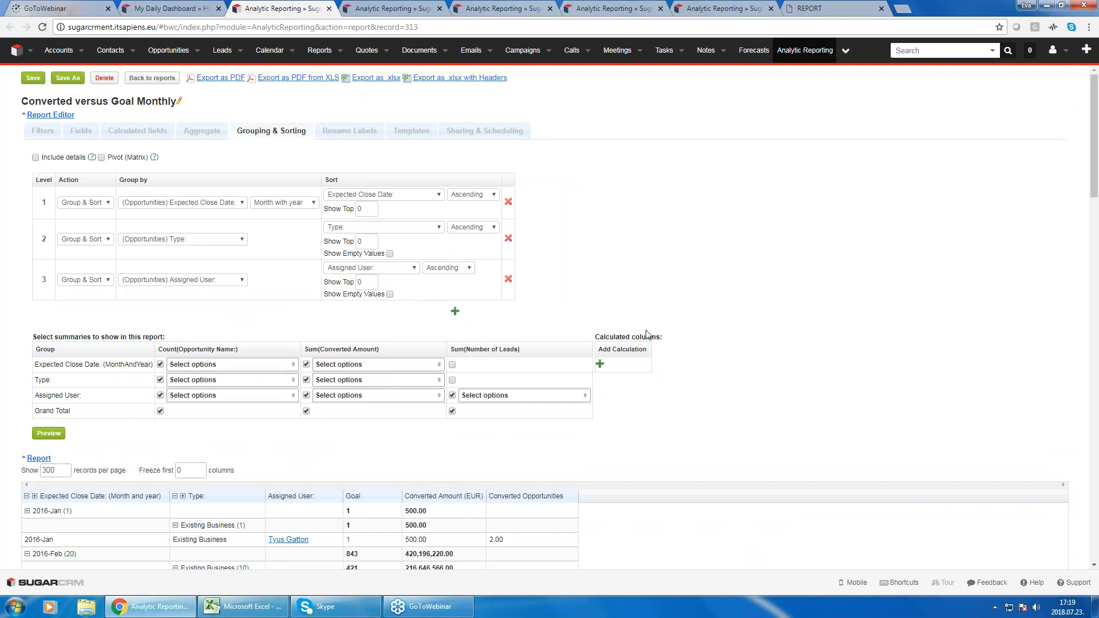
scroll(649, 344, down, 5)
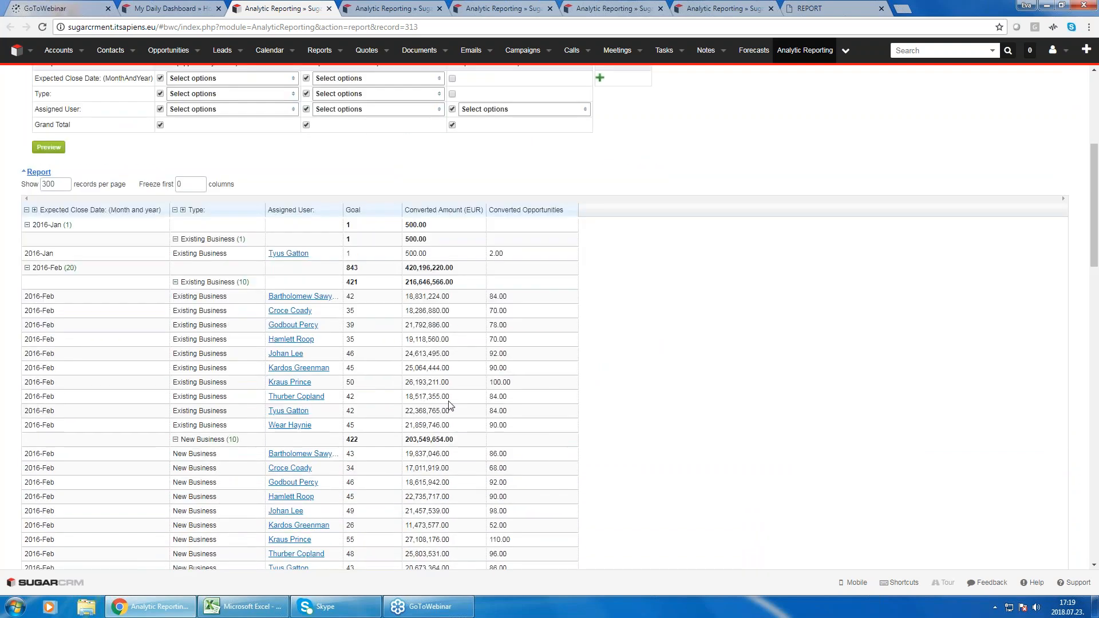
scroll(449, 405, up, 5)
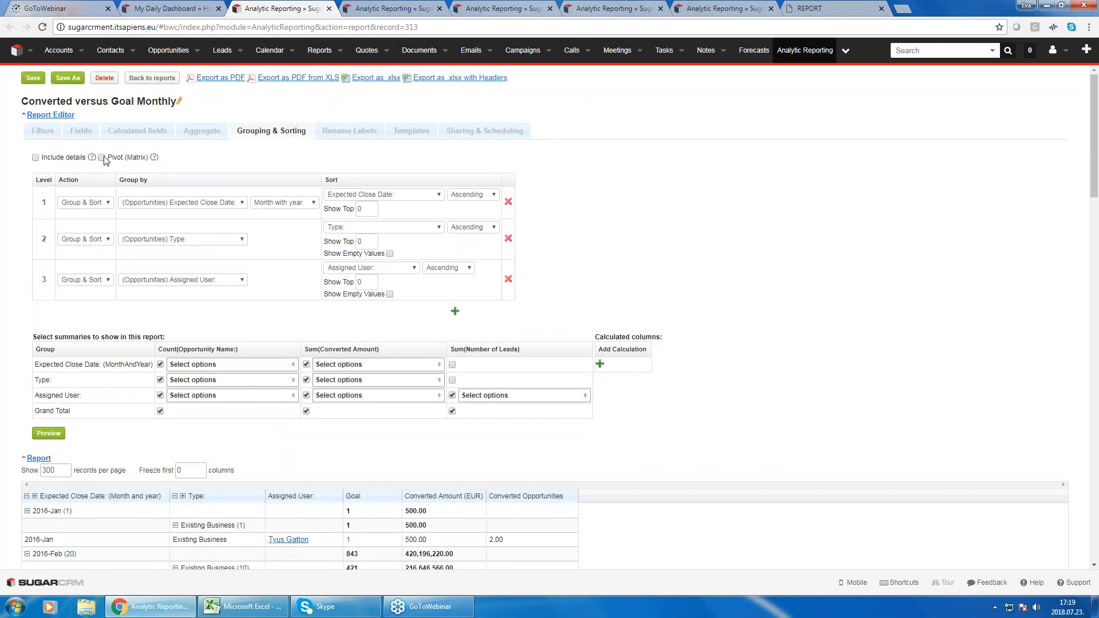
- Turn on the Pivot (Matrix) layout, preview the report and examine the resulting monthly columns
click(102, 158)
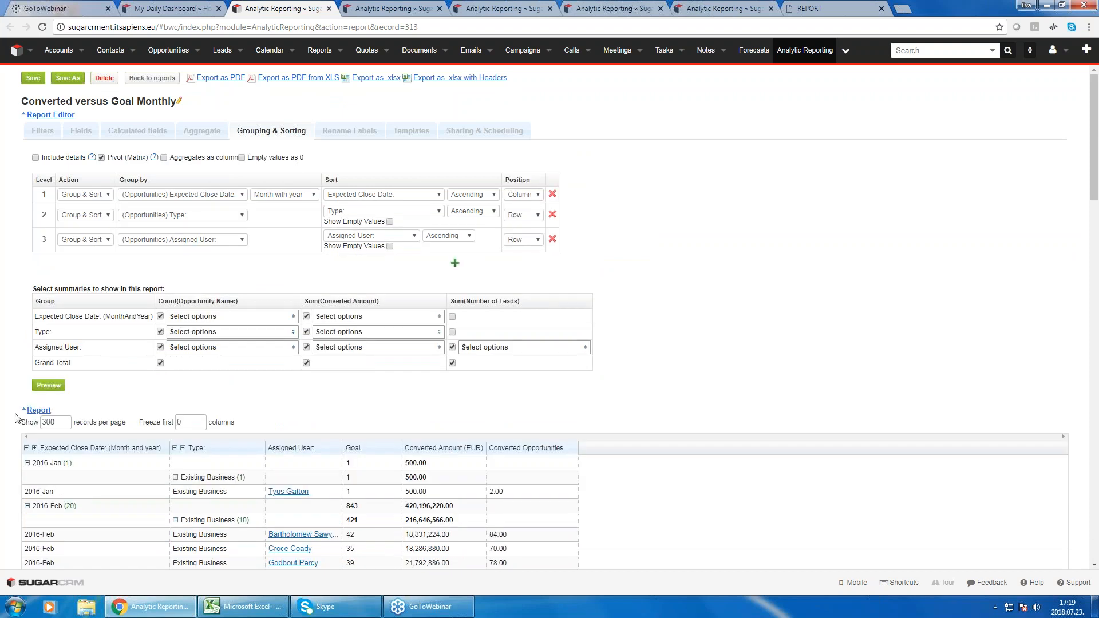
click(48, 386)
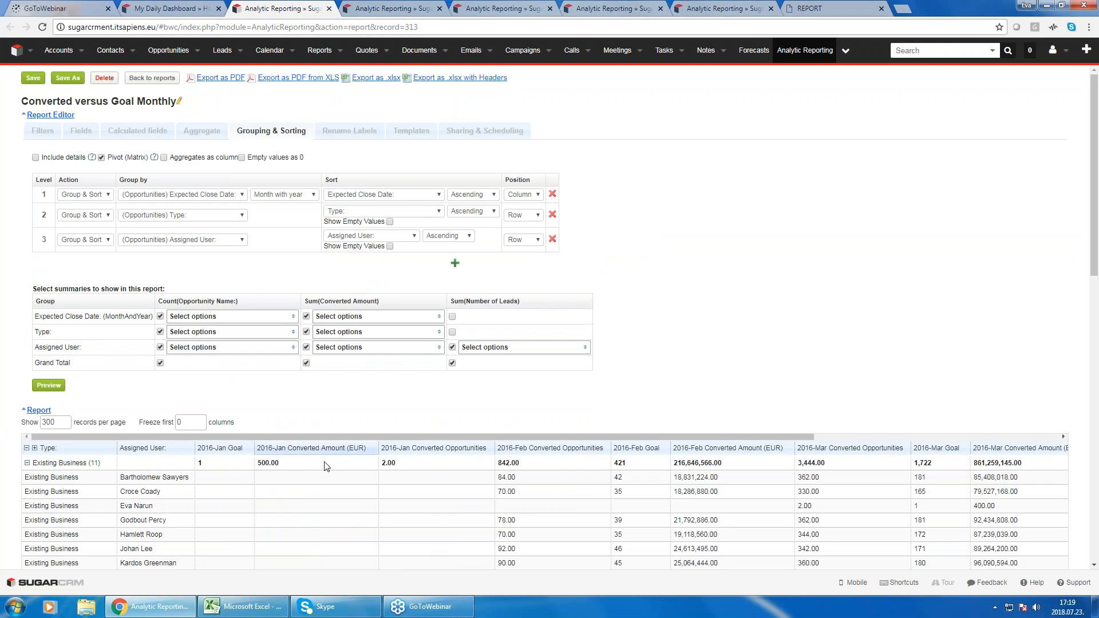
scroll(277, 400, down, 2)
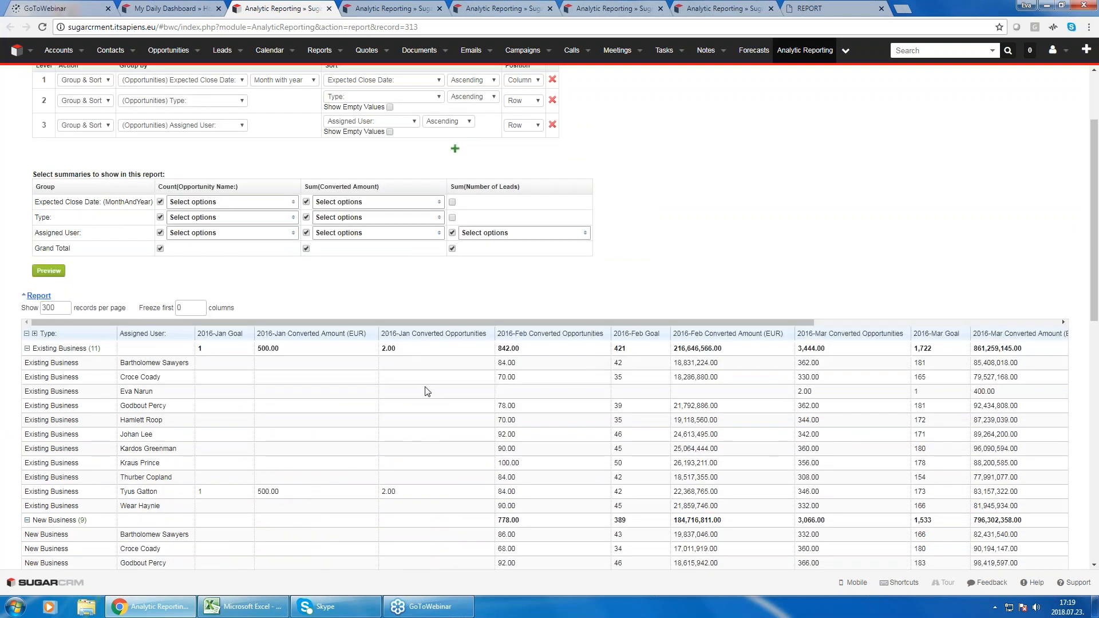
- Turn on Aggregates as column for the pivot, preview the report and examine its rows
scroll(349, 431, up, 2)
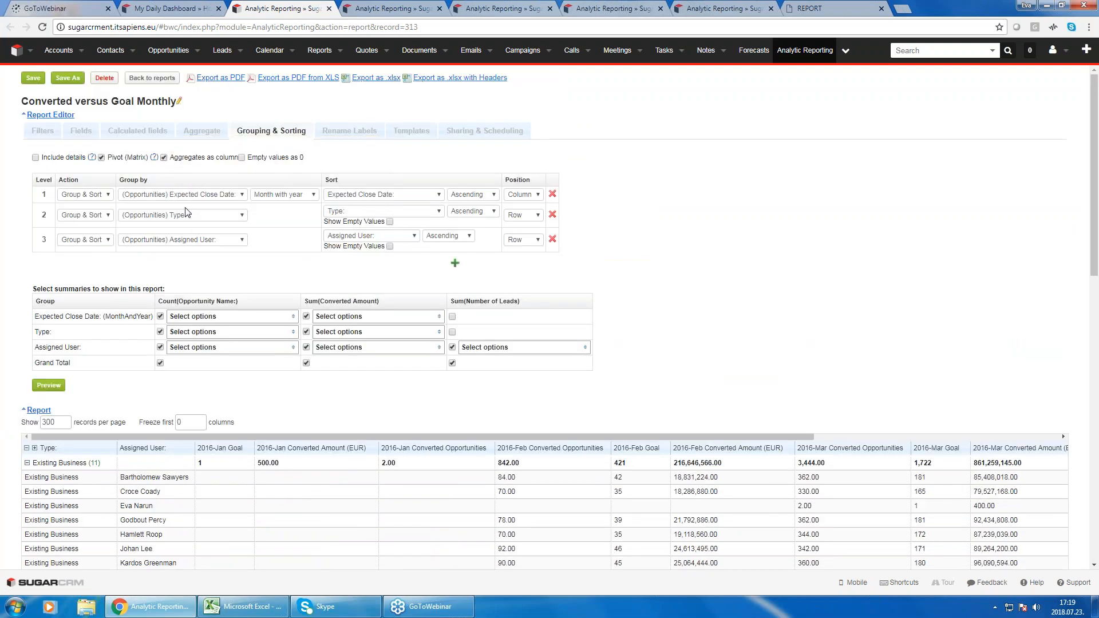
click(49, 385)
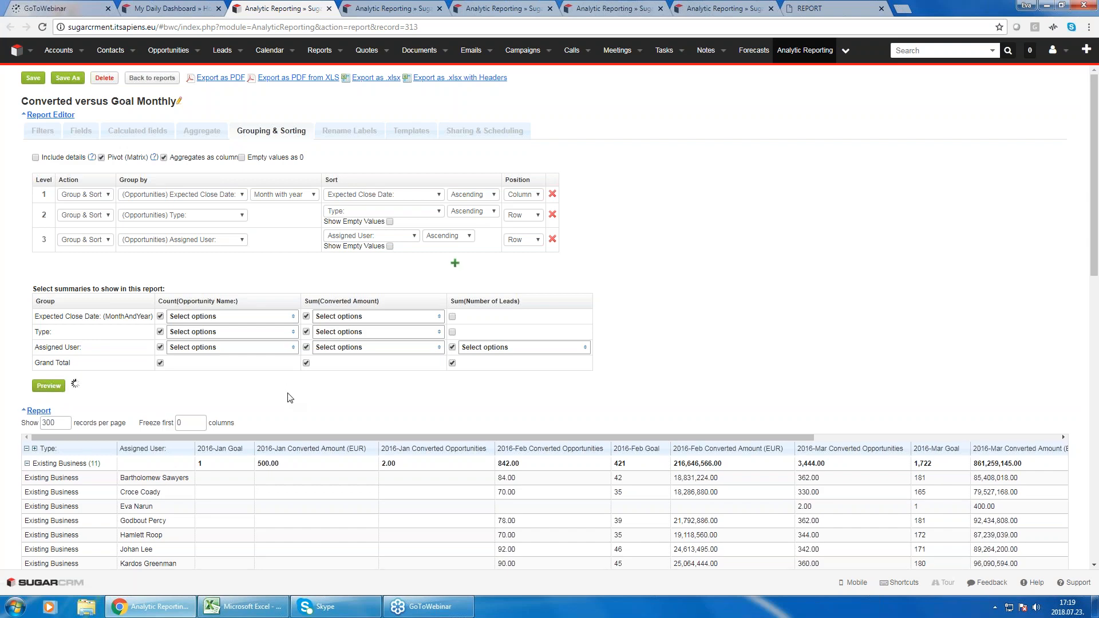
scroll(354, 383, down, 2)
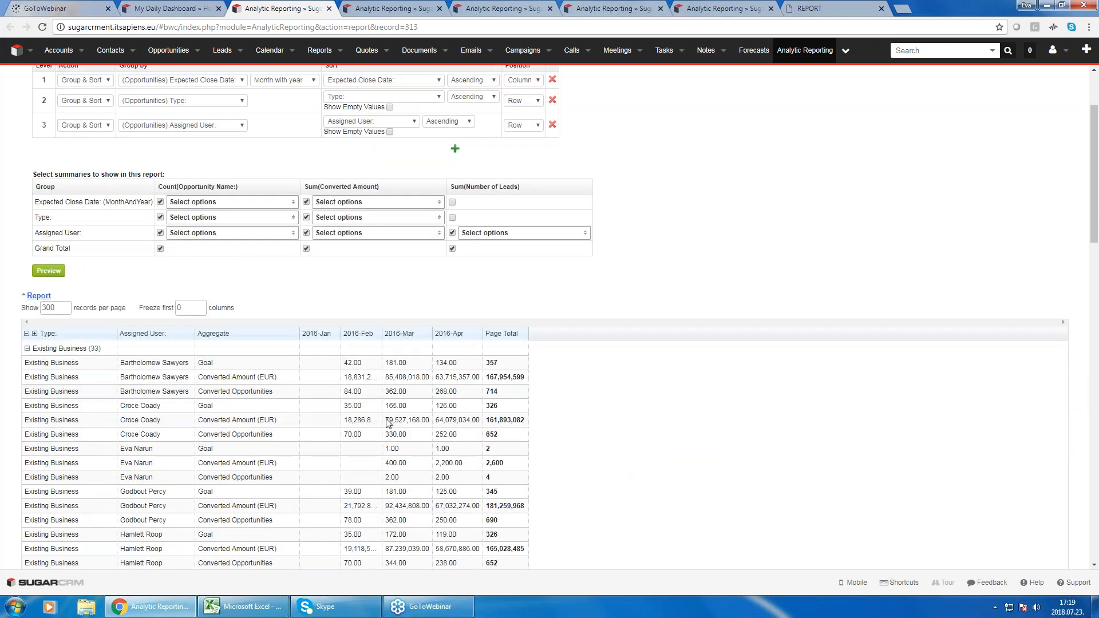
scroll(399, 472, up, 2)
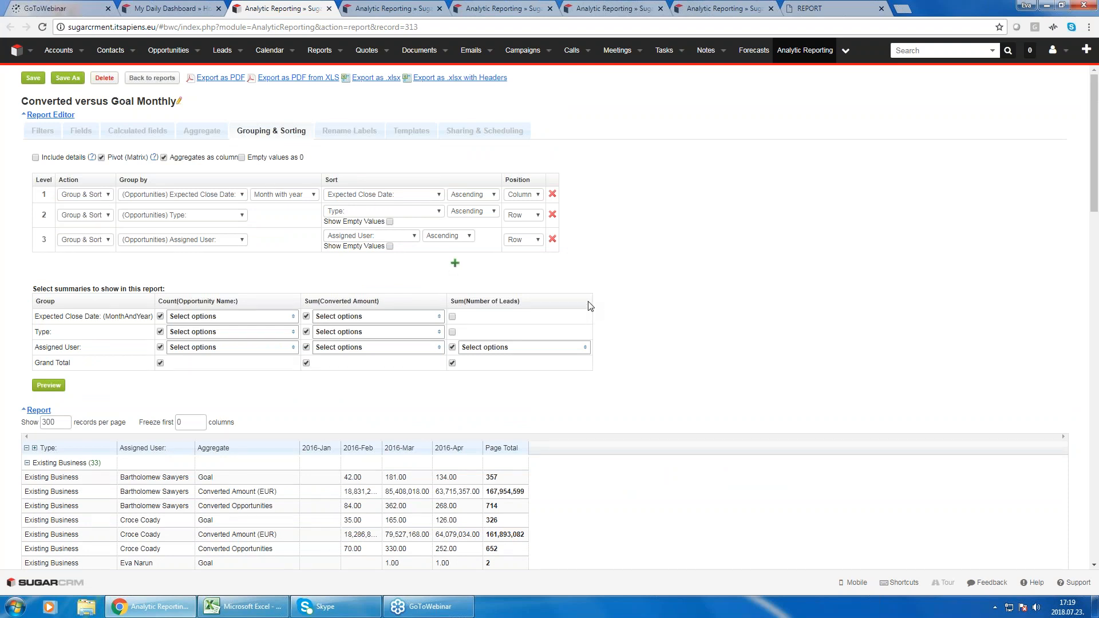
- Review the calculations offered for the Type group's Count(Opportunity Name) summary, leaving % from total unselected
scroll(590, 305, down, 3)
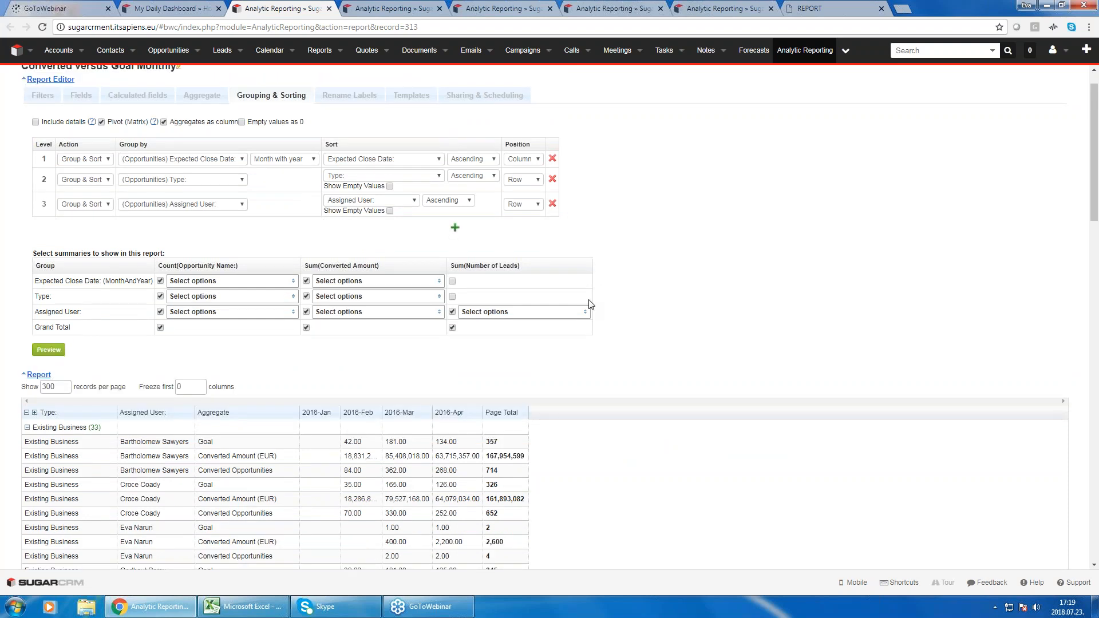
scroll(589, 303, up, 2)
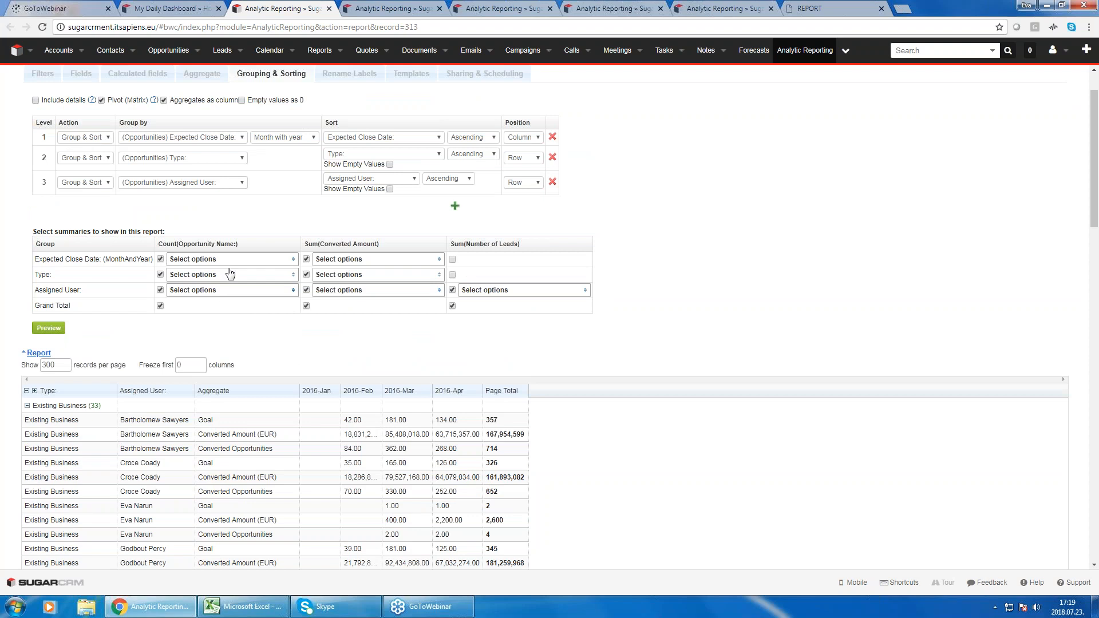
click(294, 278)
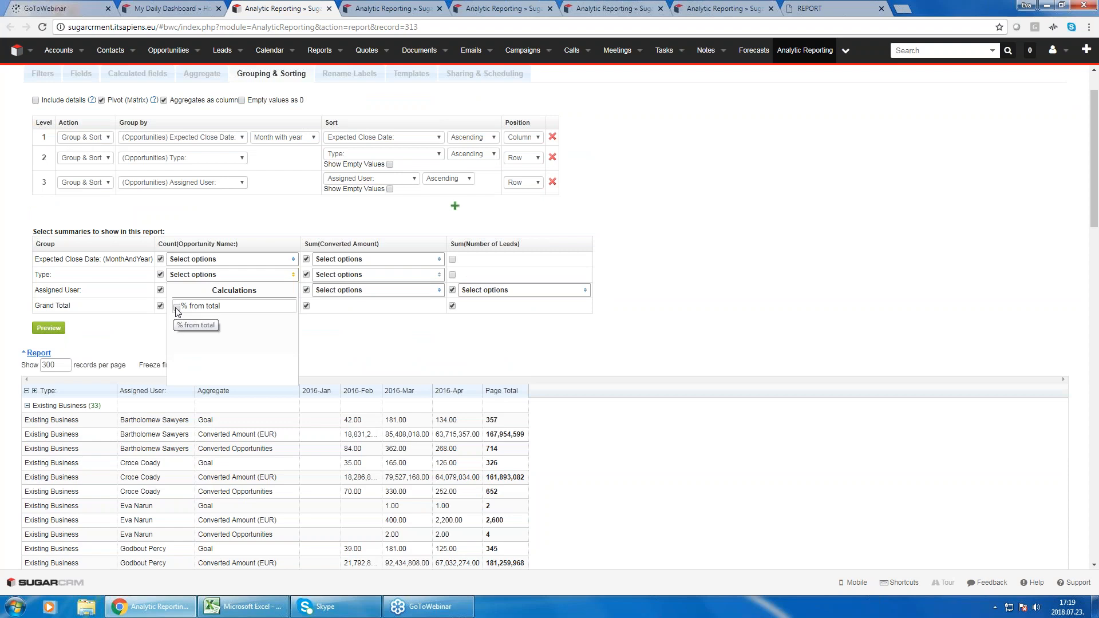
click(506, 360)
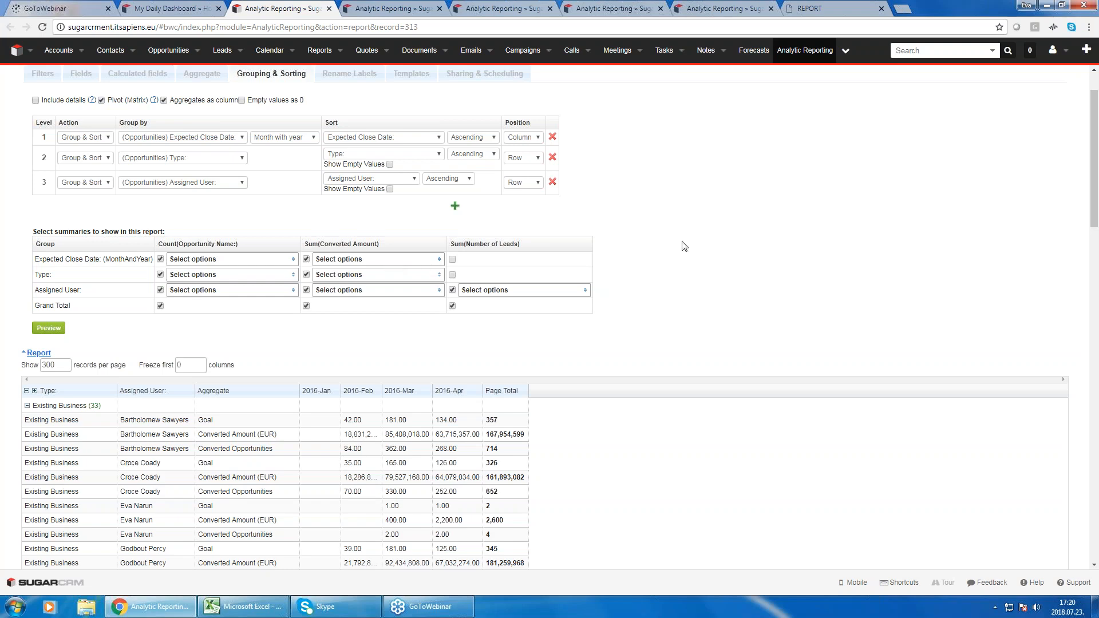
- Review the original and new report labels in the label renaming settings
scroll(444, 195, up, 1)
click(350, 133)
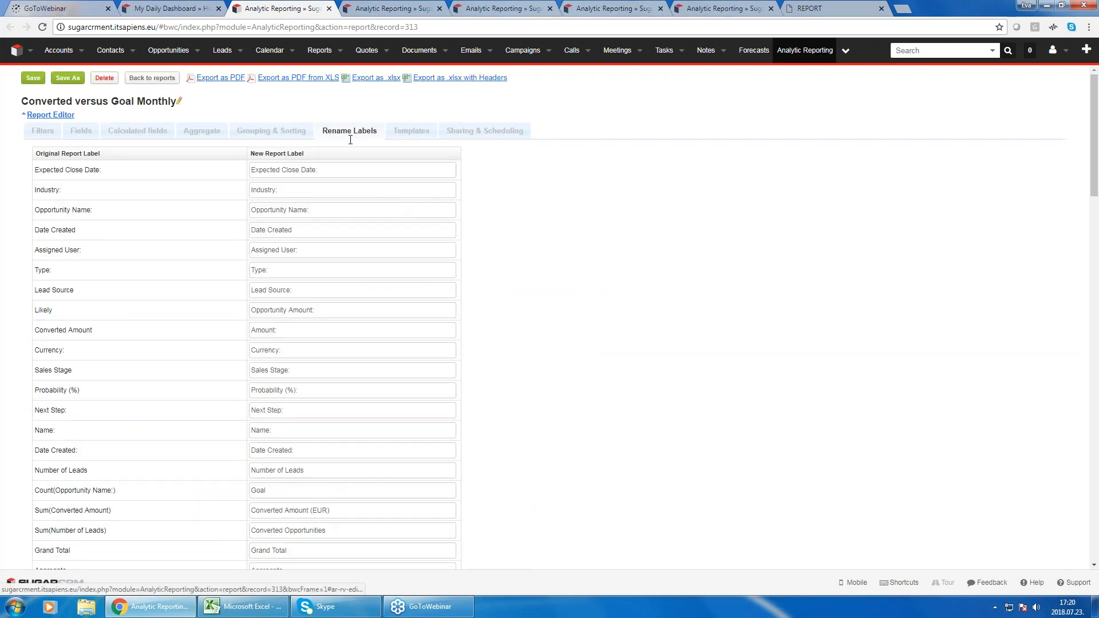
scroll(363, 378, down, 6)
scroll(400, 257, up, 6)
- Add the Tasks by Contacts by Status by Priority Summary report to the Excel template at row 200, column 1
click(412, 132)
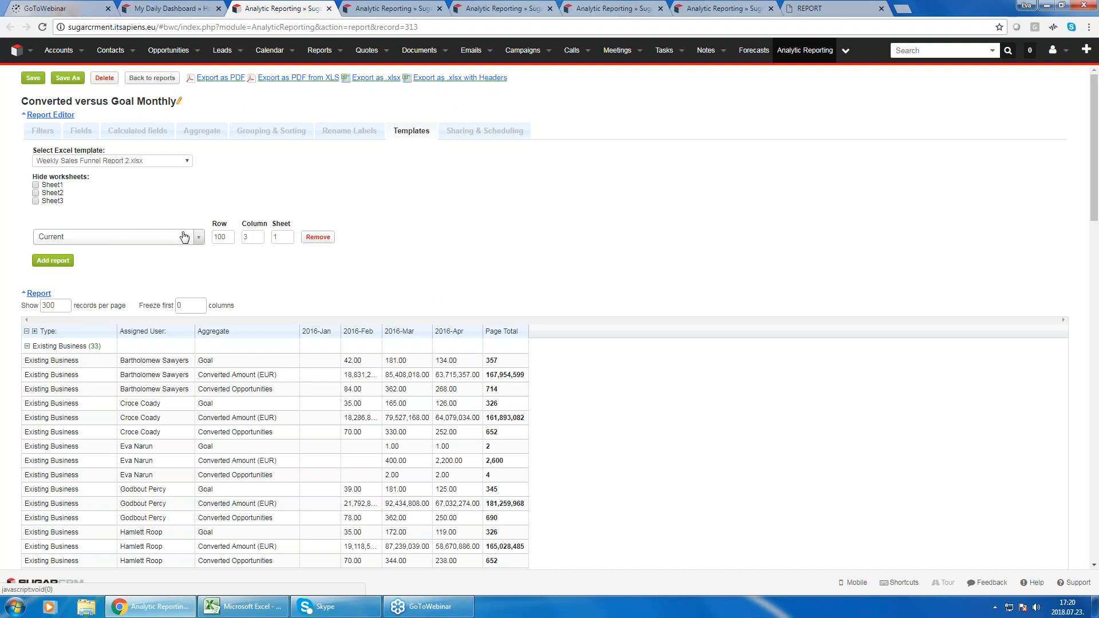
click(53, 261)
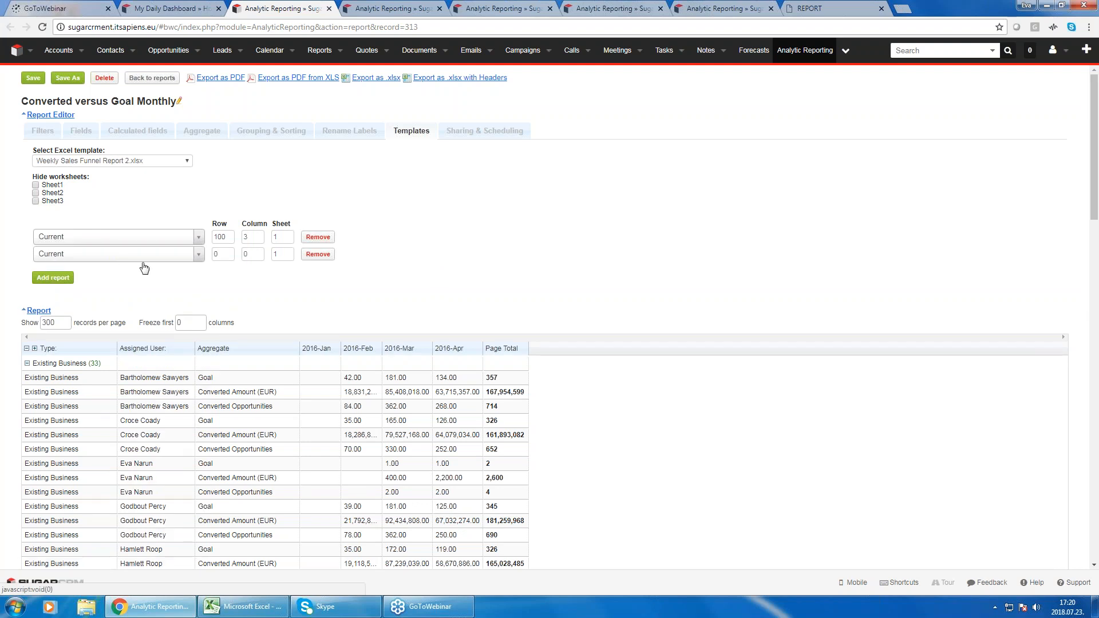
click(151, 256)
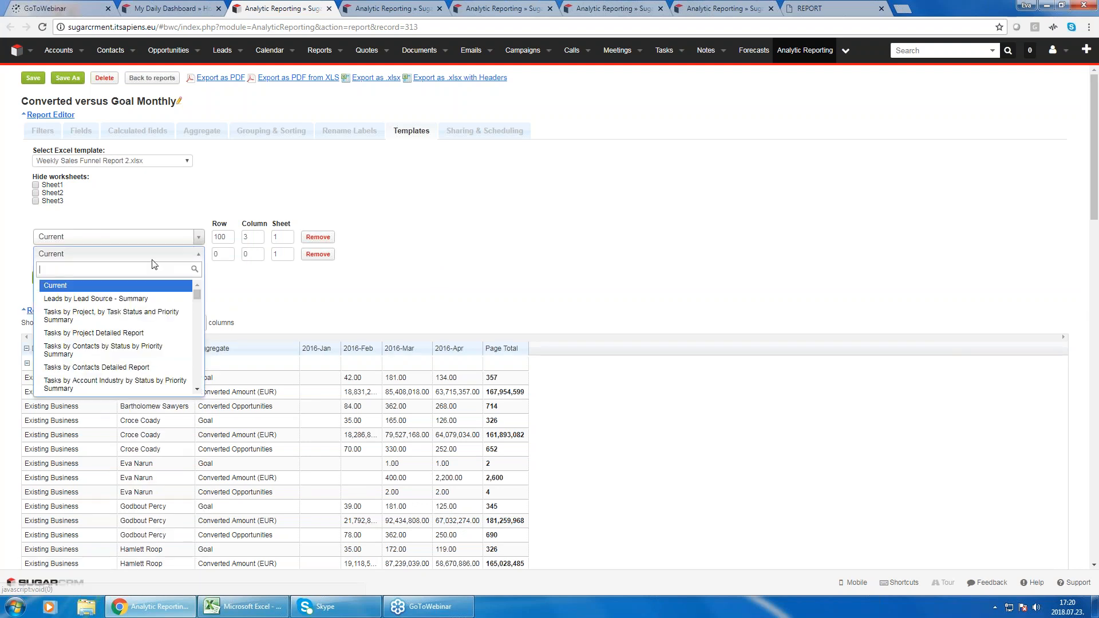
click(118, 354)
click(217, 254)
text(200)
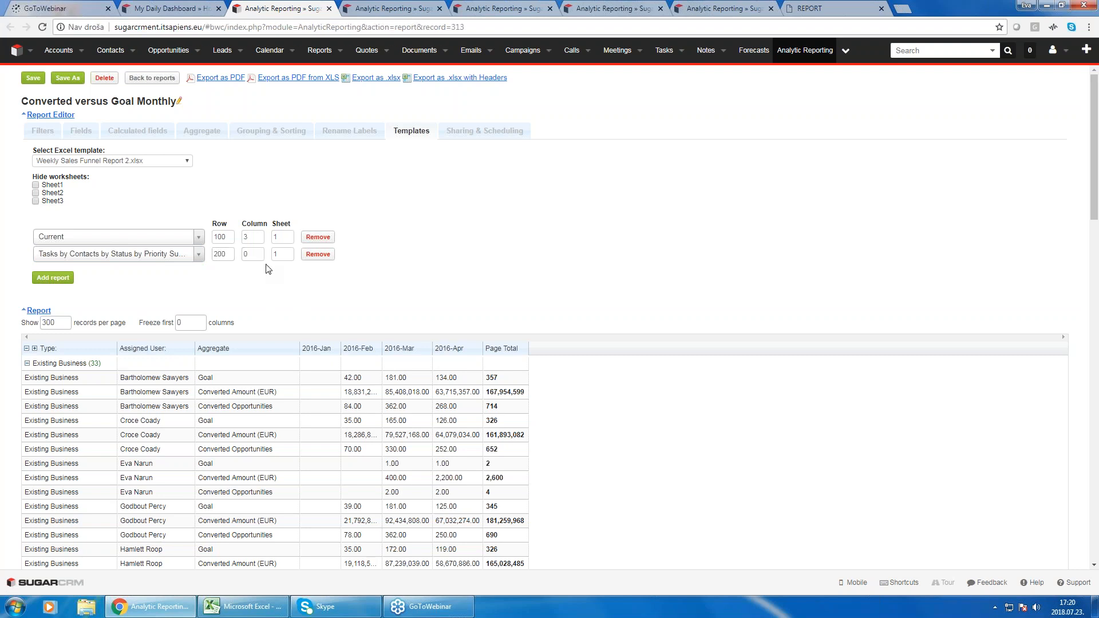
key(Tab)
text(1)
- Export the report as PDF from XLS, save it as report_output (6).pdf, and examine the previously exported REPORT PDF
click(305, 82)
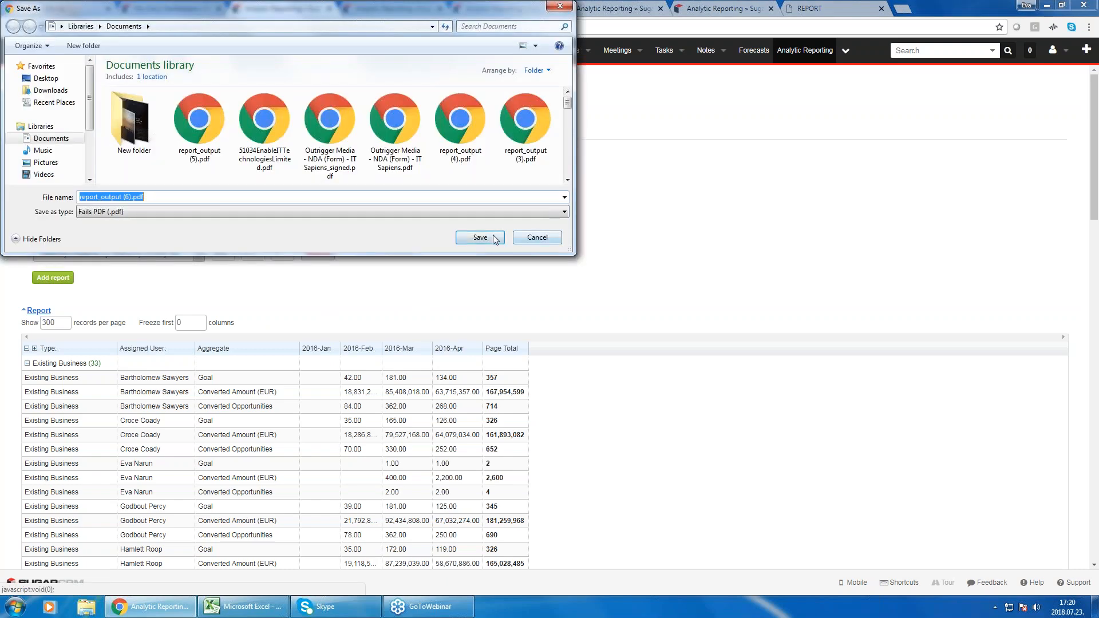
click(486, 238)
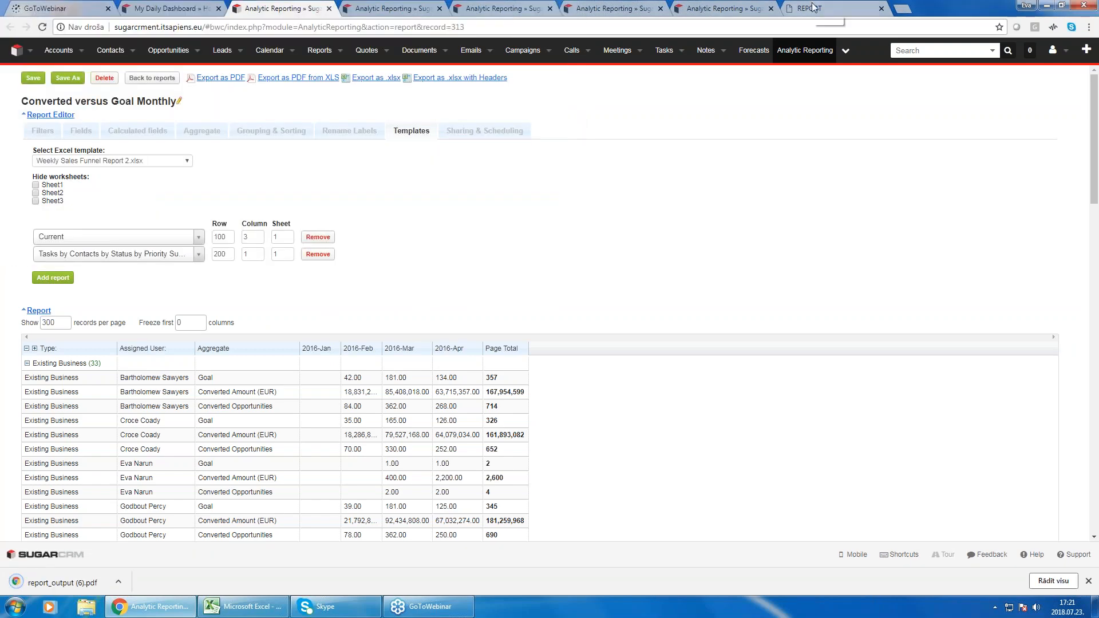
click(814, 7)
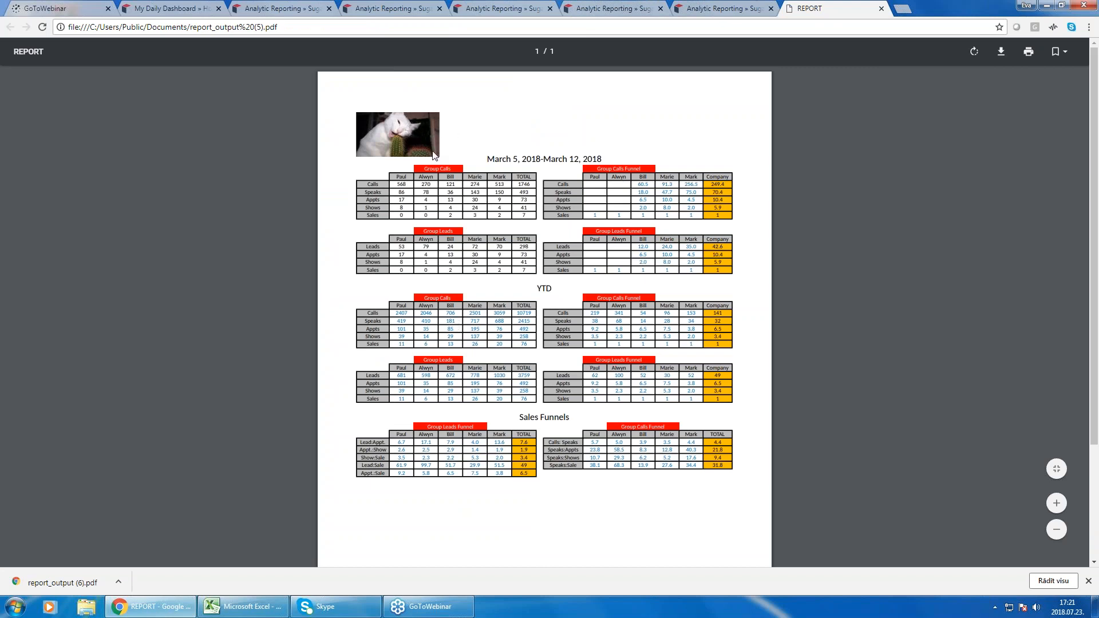
scroll(634, 264, down, 5)
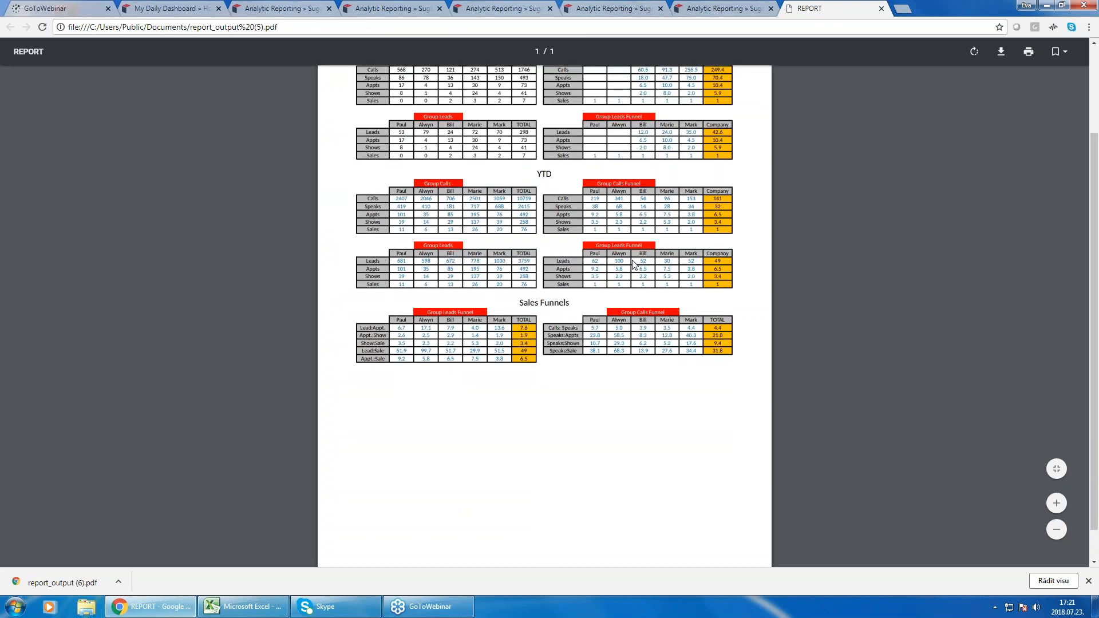
scroll(628, 350, up, 5)
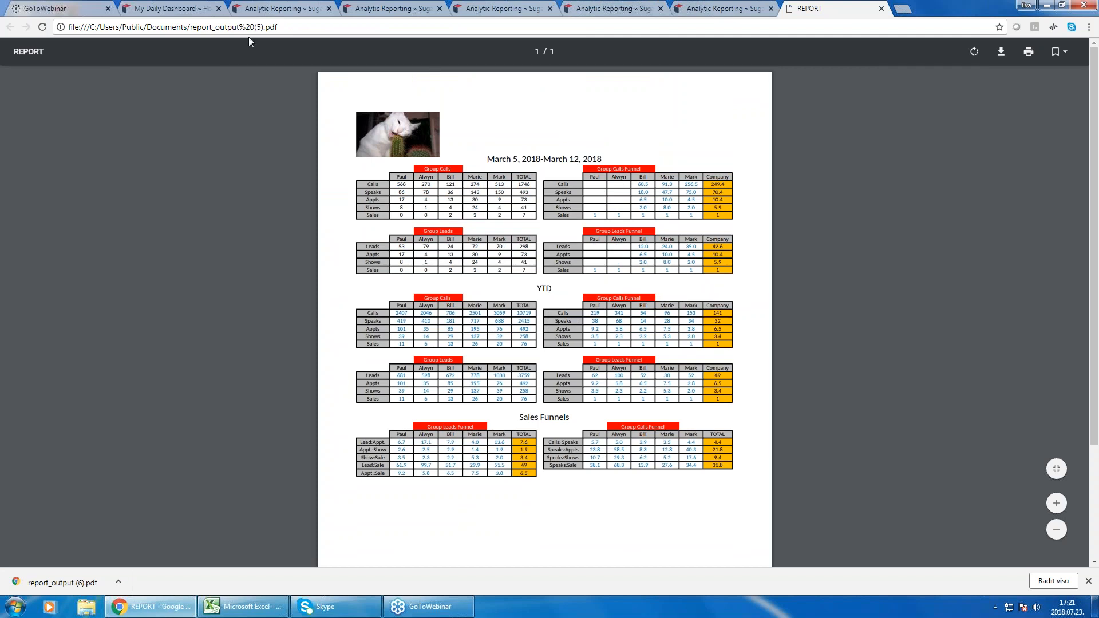
- Return to the Converted versus Goal Monthly report, export it as Report (3).xlsx and enable editing of the workbook in Excel
click(272, 9)
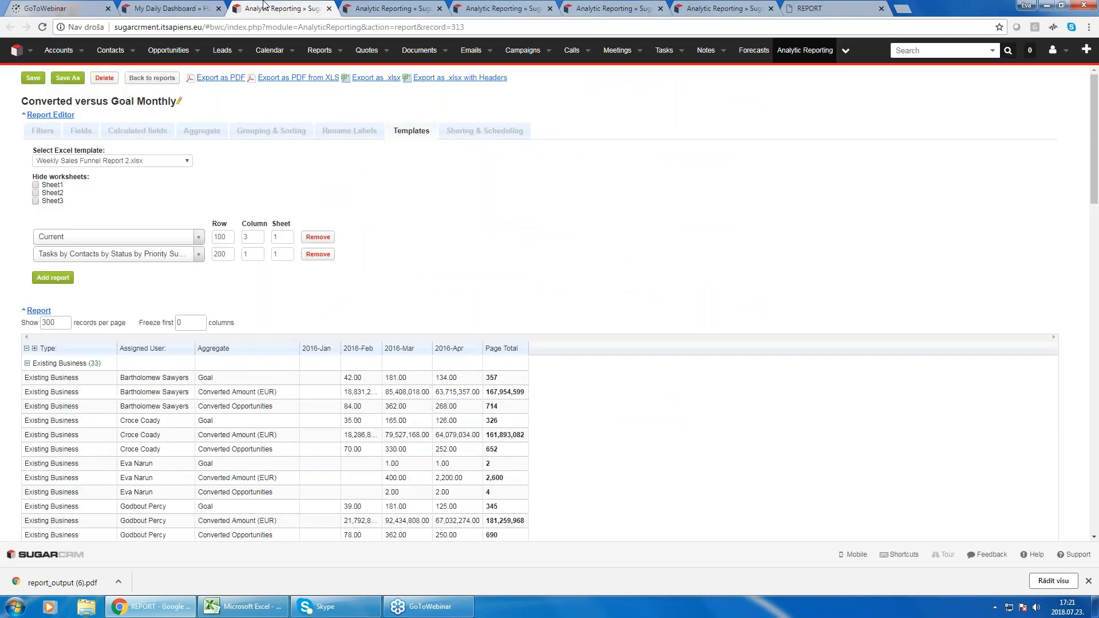
click(376, 79)
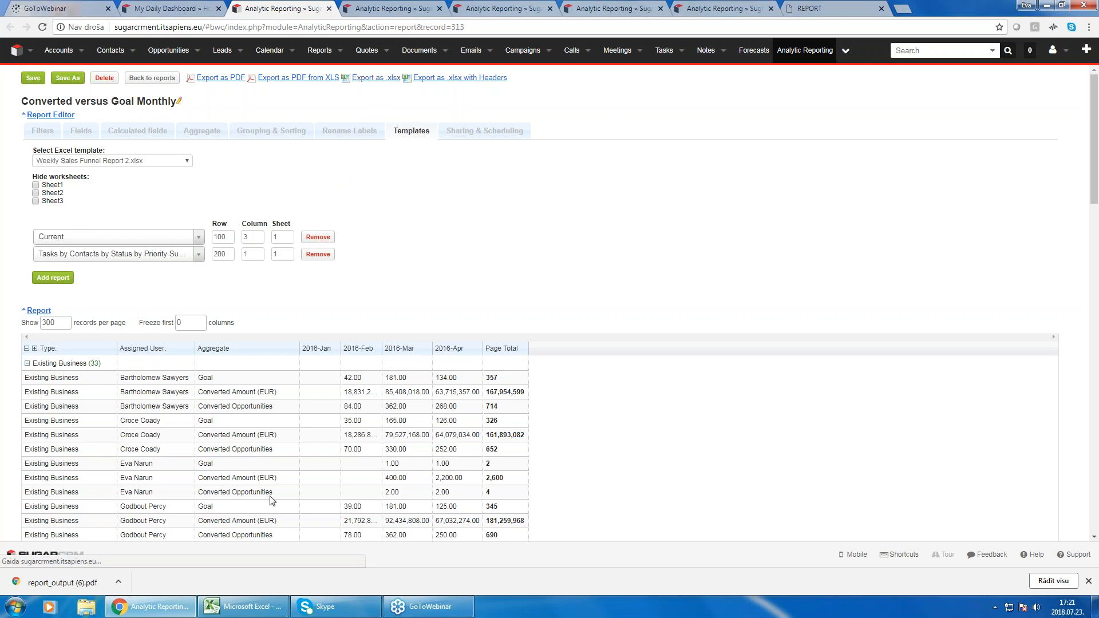
click(477, 239)
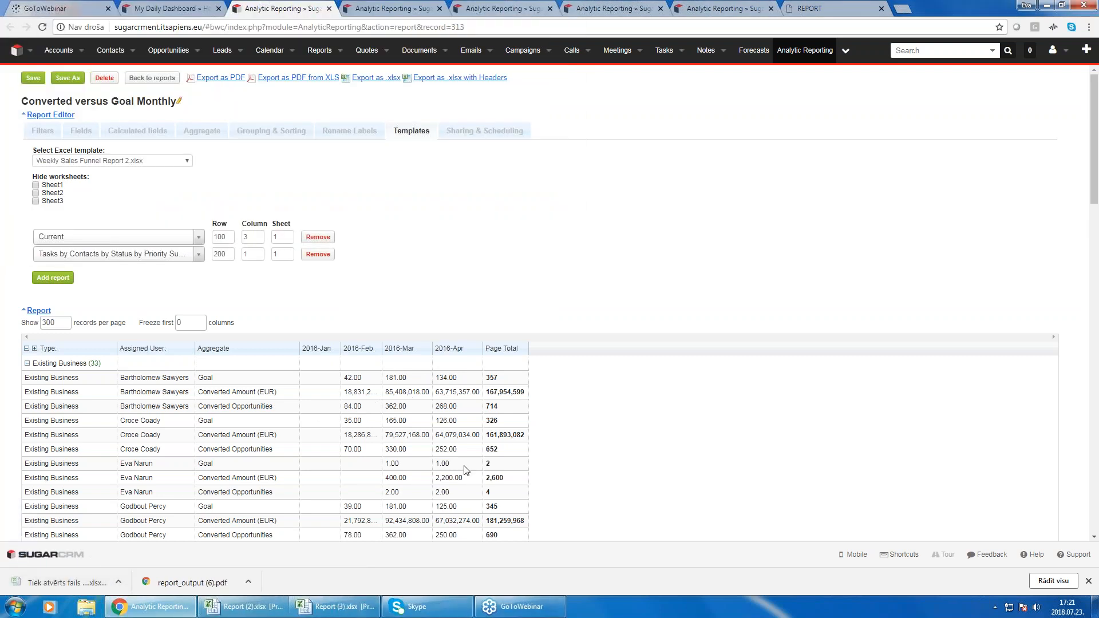
click(355, 609)
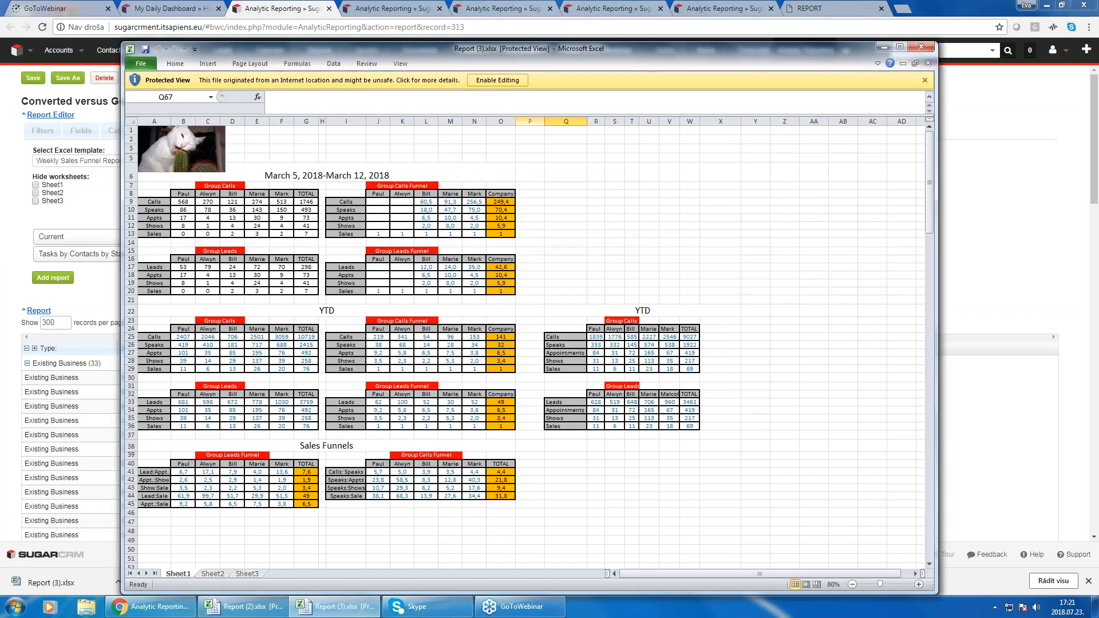
click(502, 81)
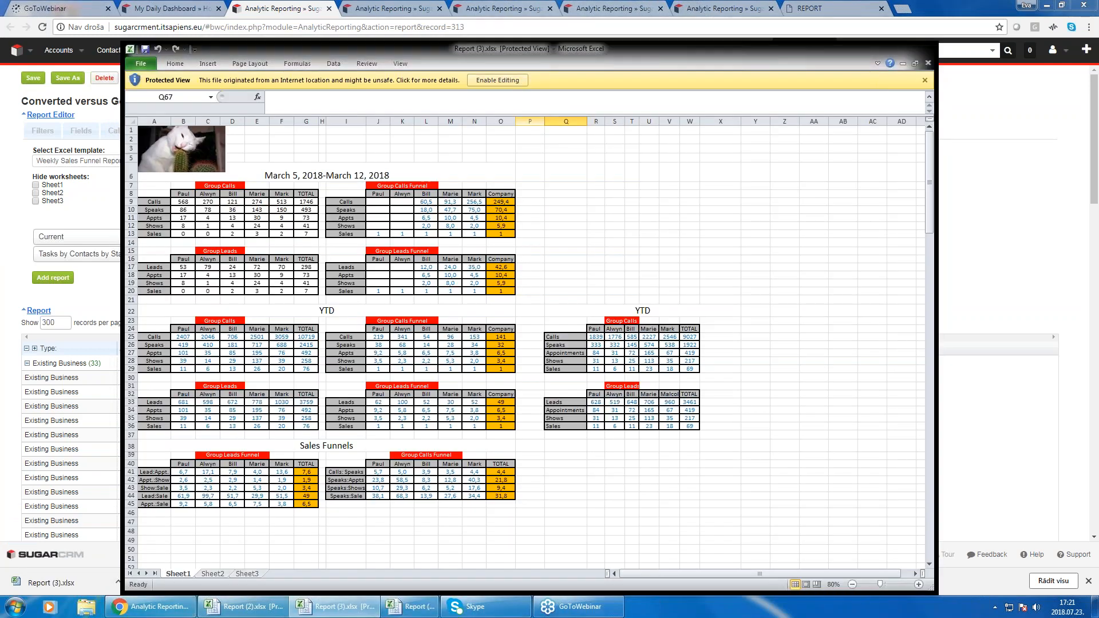
- Examine the exported workbook's Sheet1, including the template's funnel tables and the report data inserted from row 100
scroll(587, 407, down, 20)
scroll(587, 407, up, 13)
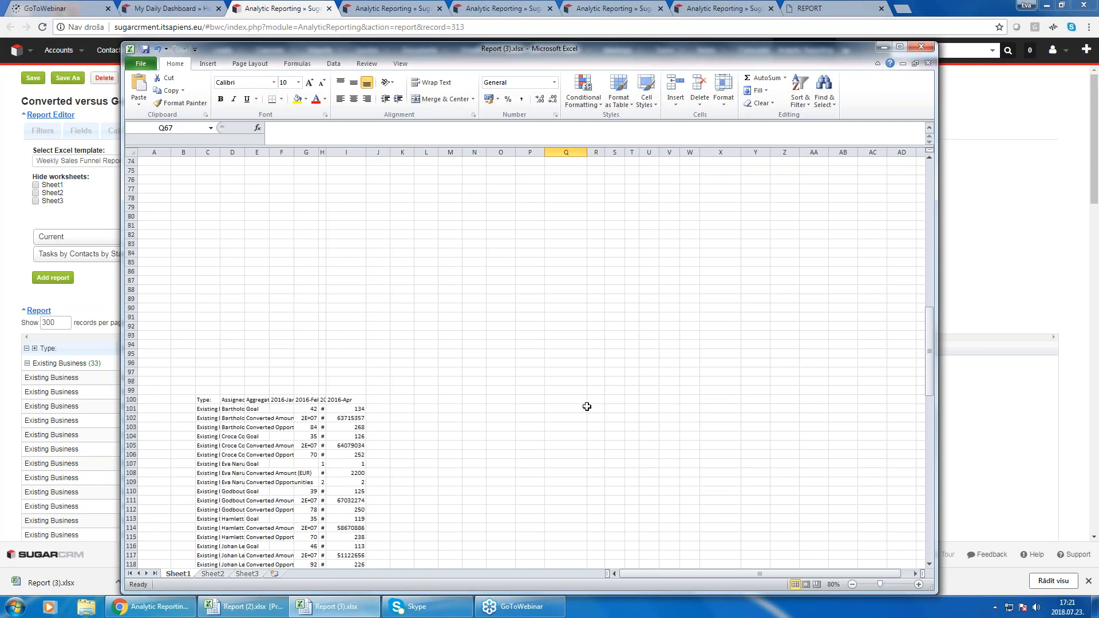
scroll(587, 407, up, 7)
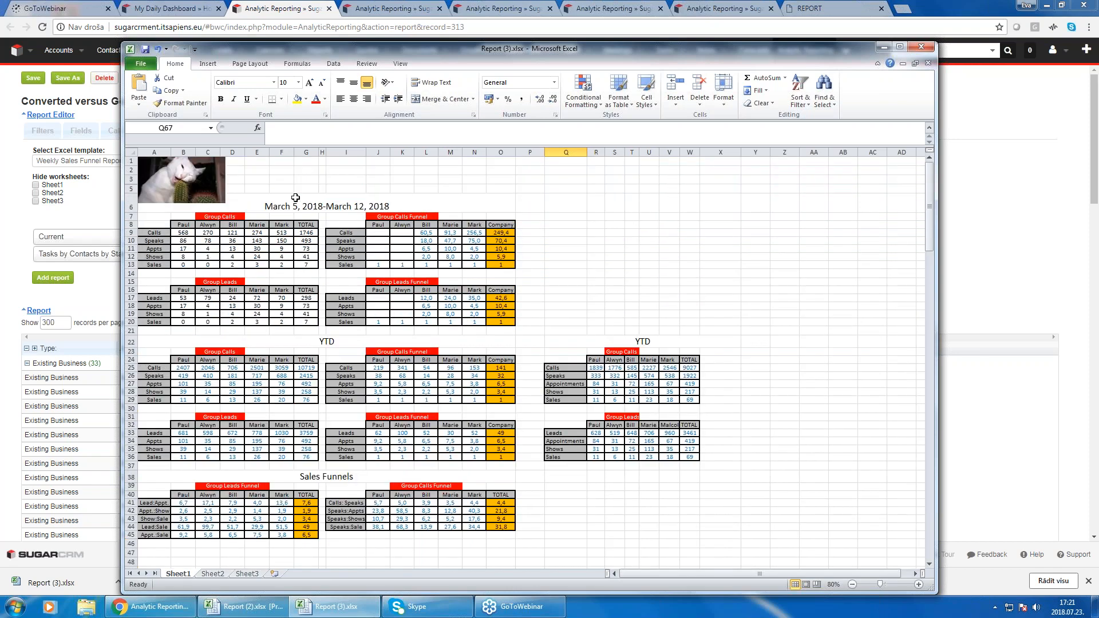
click(632, 314)
click(641, 384)
click(689, 494)
click(785, 367)
scroll(760, 399, down, 20)
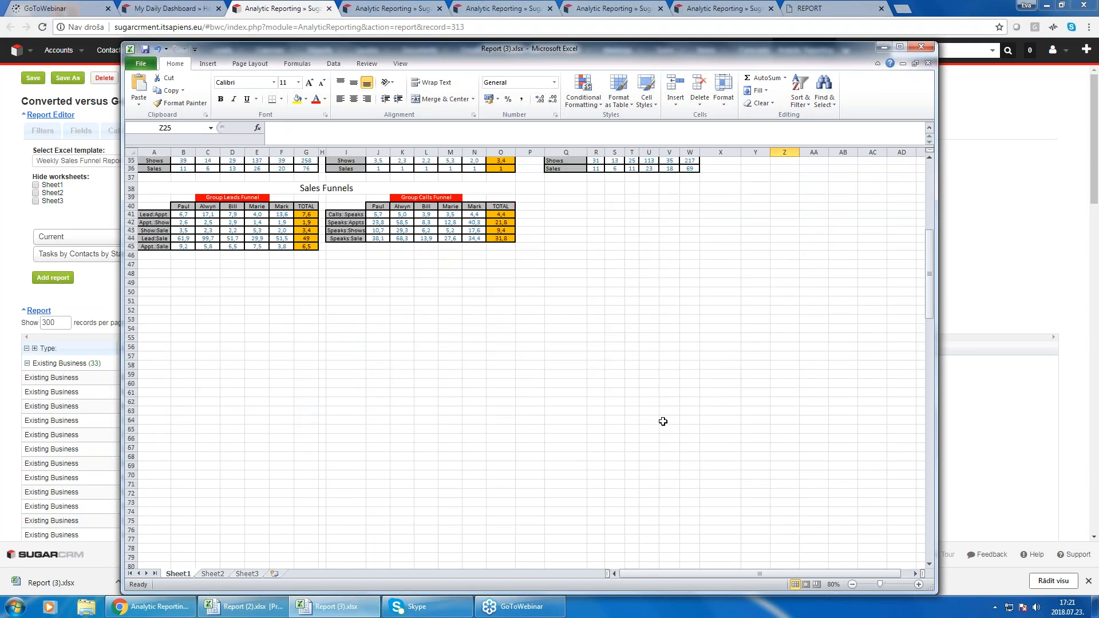
- Review the funnel tables in Sheet1 of the exported workbook and close the open Excel workbooks
scroll(450, 420, up, 20)
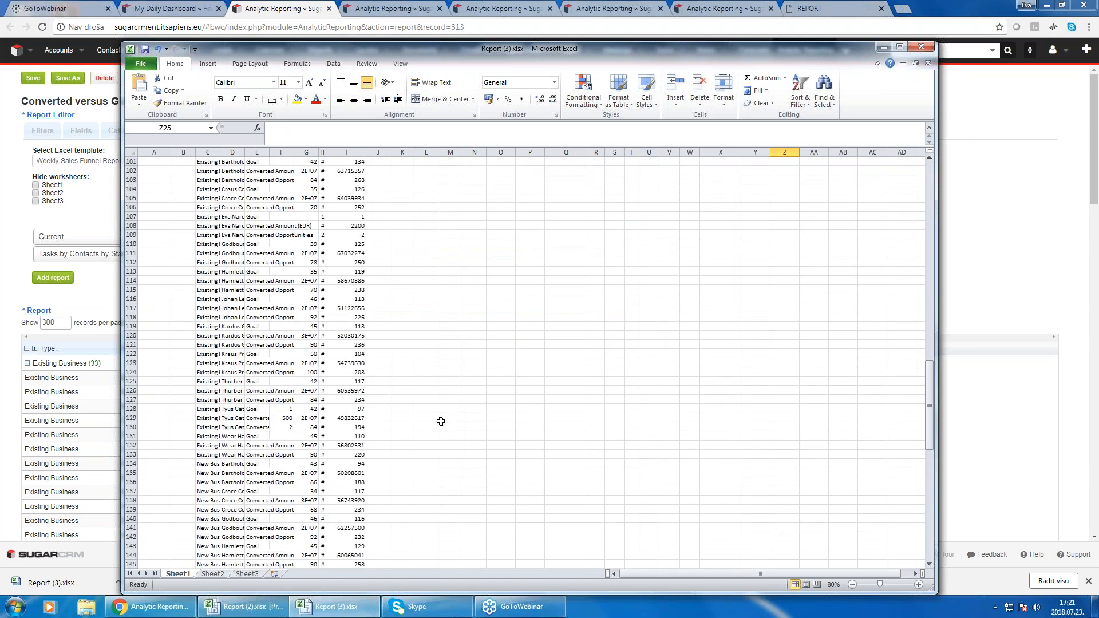
scroll(441, 422, up, 9)
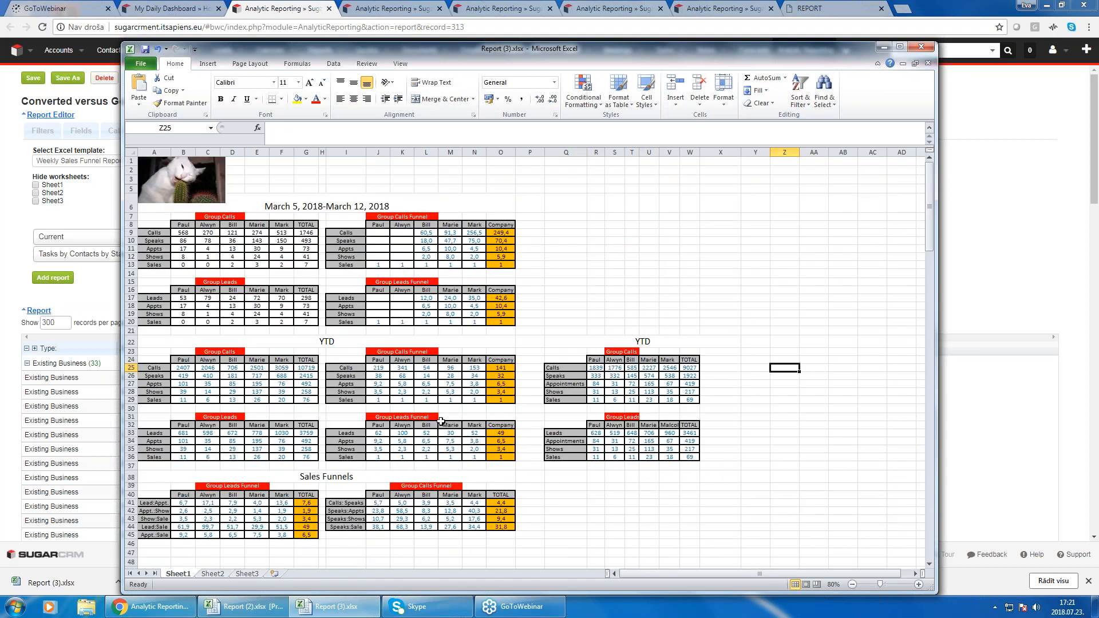
click(921, 47)
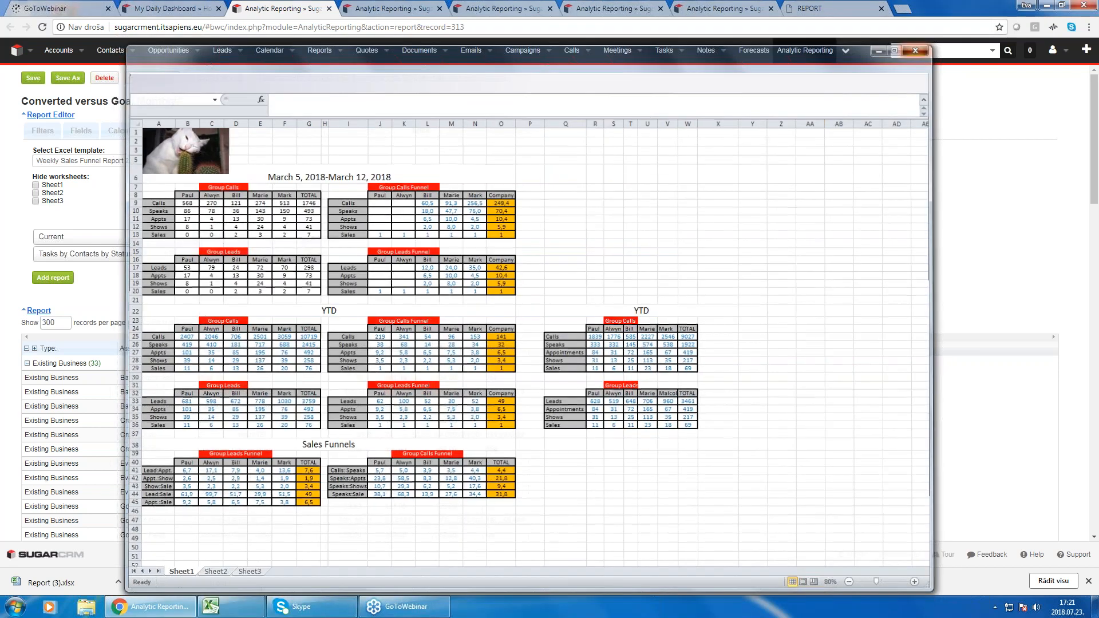
click(922, 46)
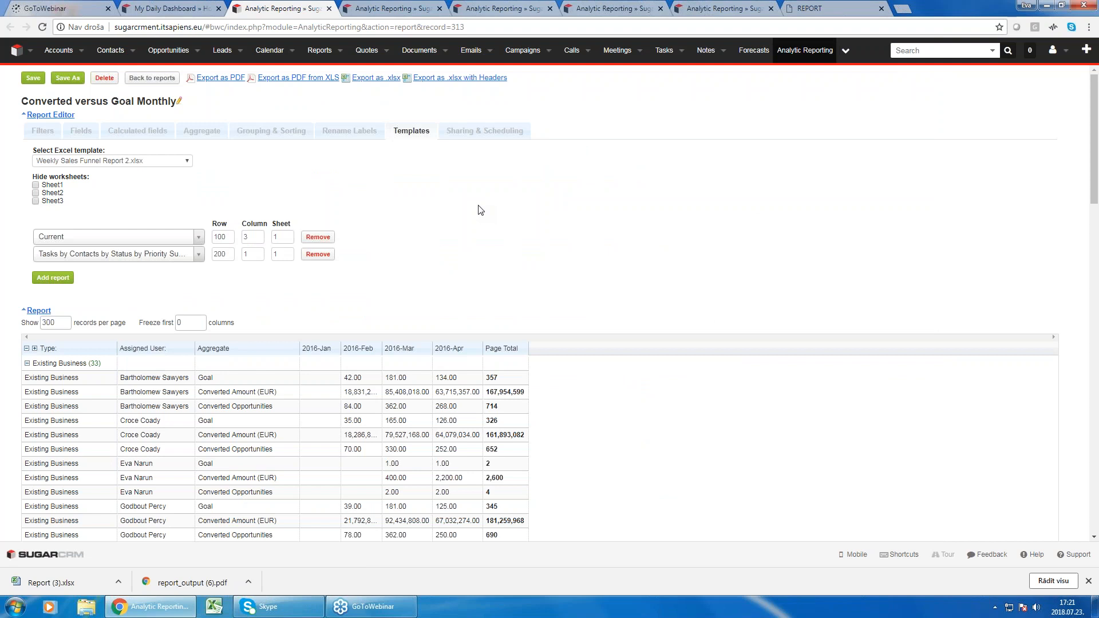
- Enable scheduling for the Converted versus Goal Monthly report and review the available sending frequencies, keeping Daily
click(485, 133)
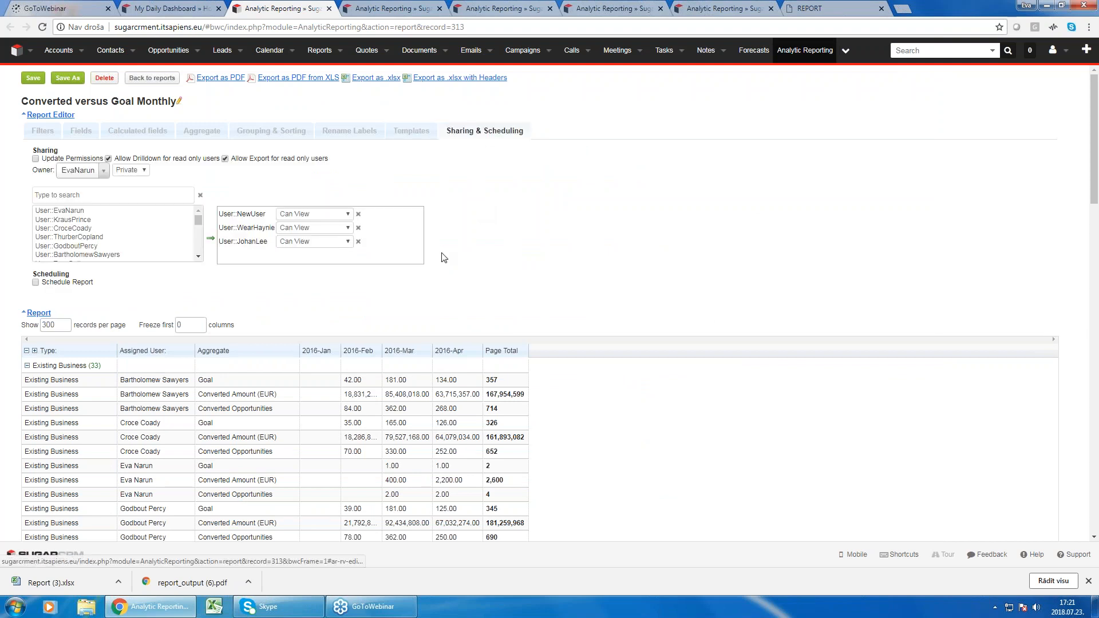
click(36, 282)
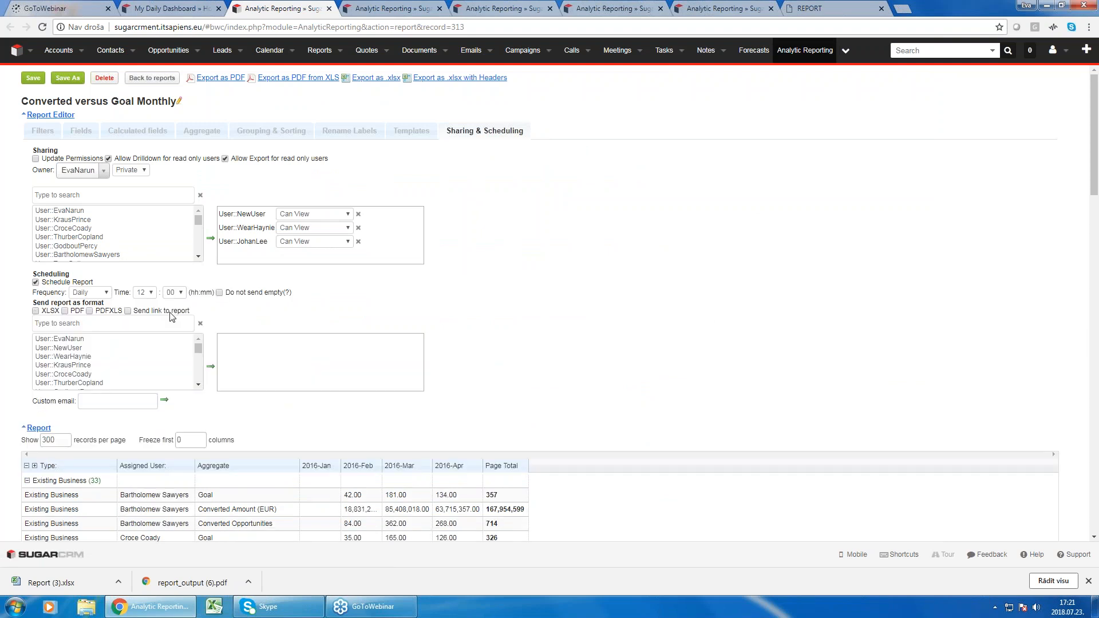
click(104, 293)
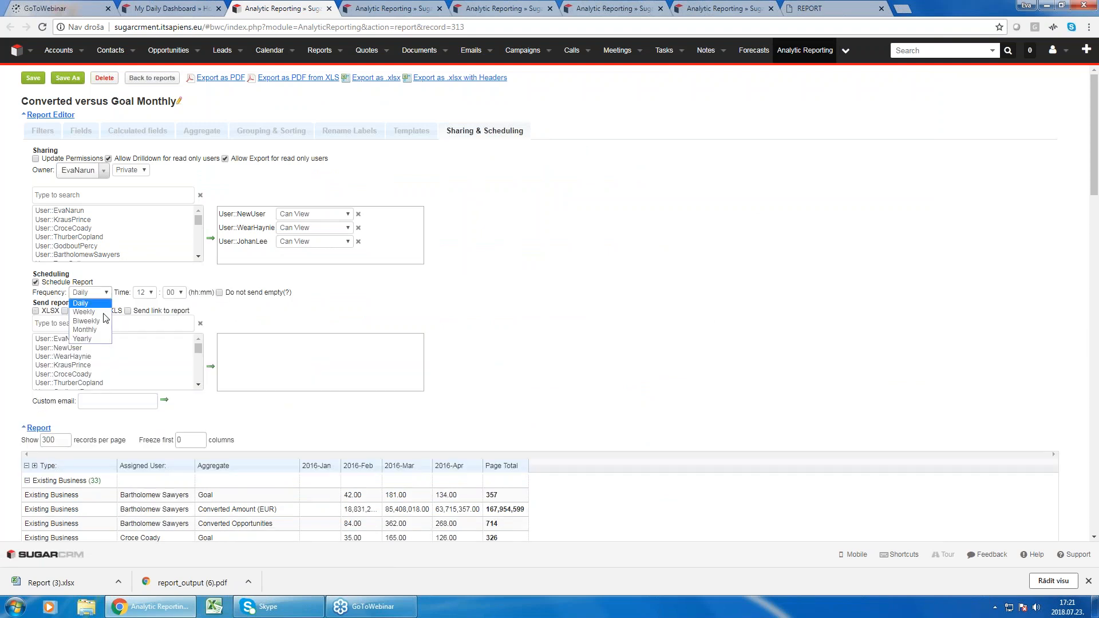
click(491, 309)
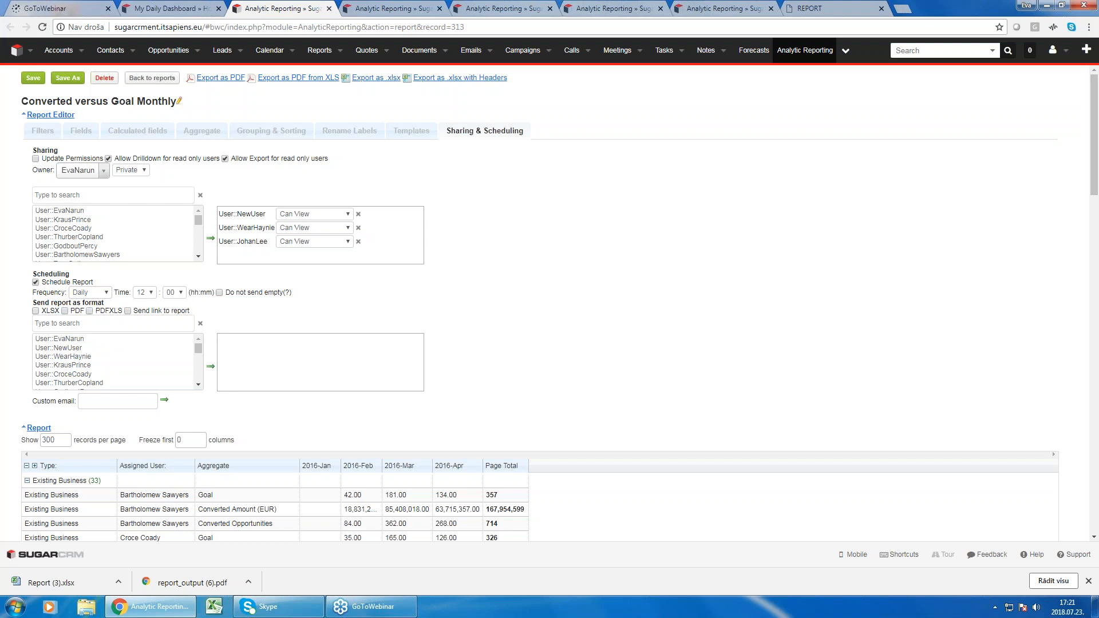
- Add three users and two roles as recipients of the scheduled report and start entering a custom email recipient
scroll(80, 363, down, 2)
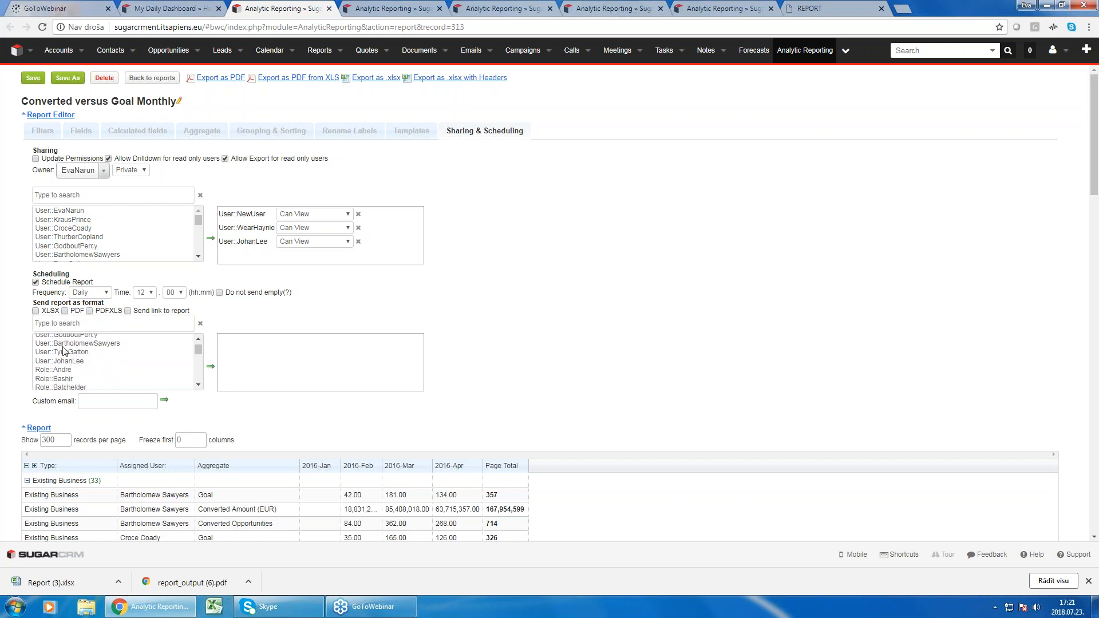
drag(65, 344, 66, 383)
click(211, 367)
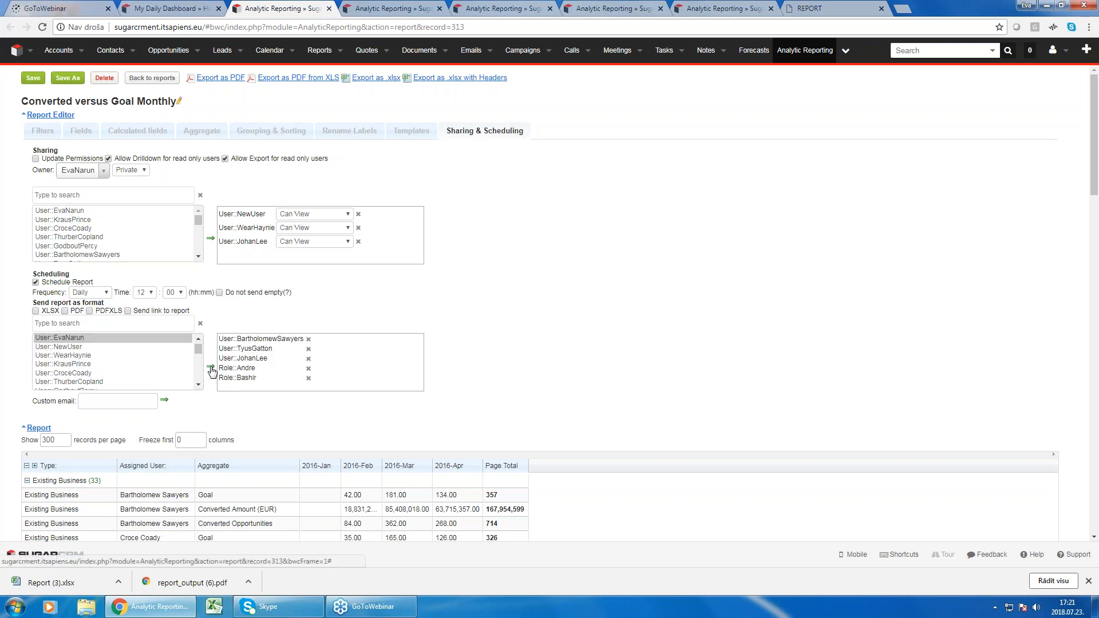
click(114, 403)
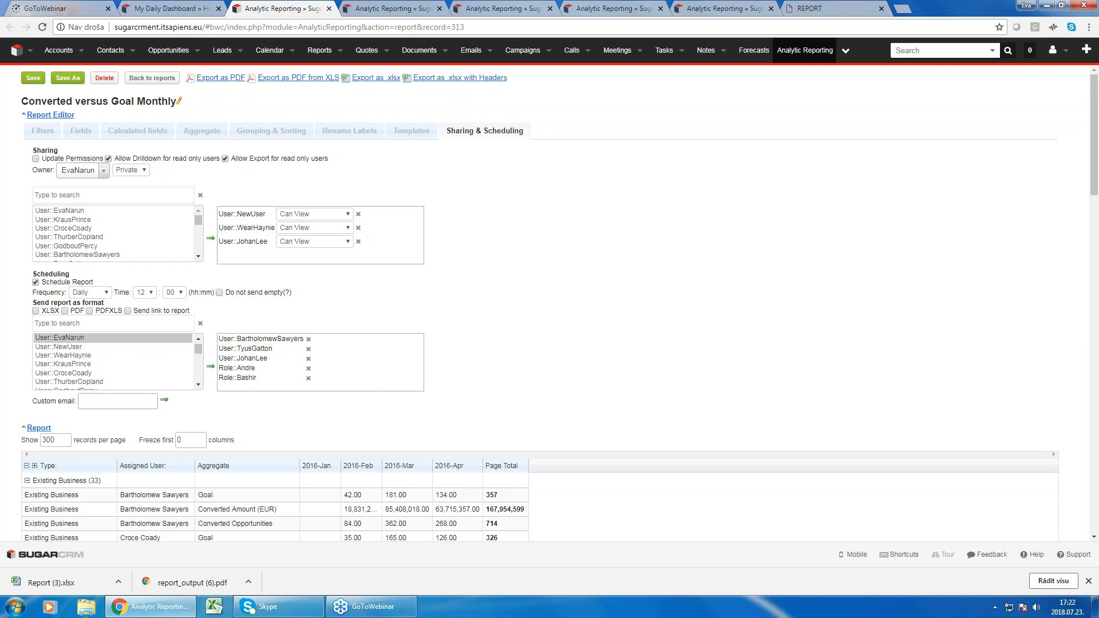
- Change the Expected Close Date filter's condition to Quarter
click(40, 131)
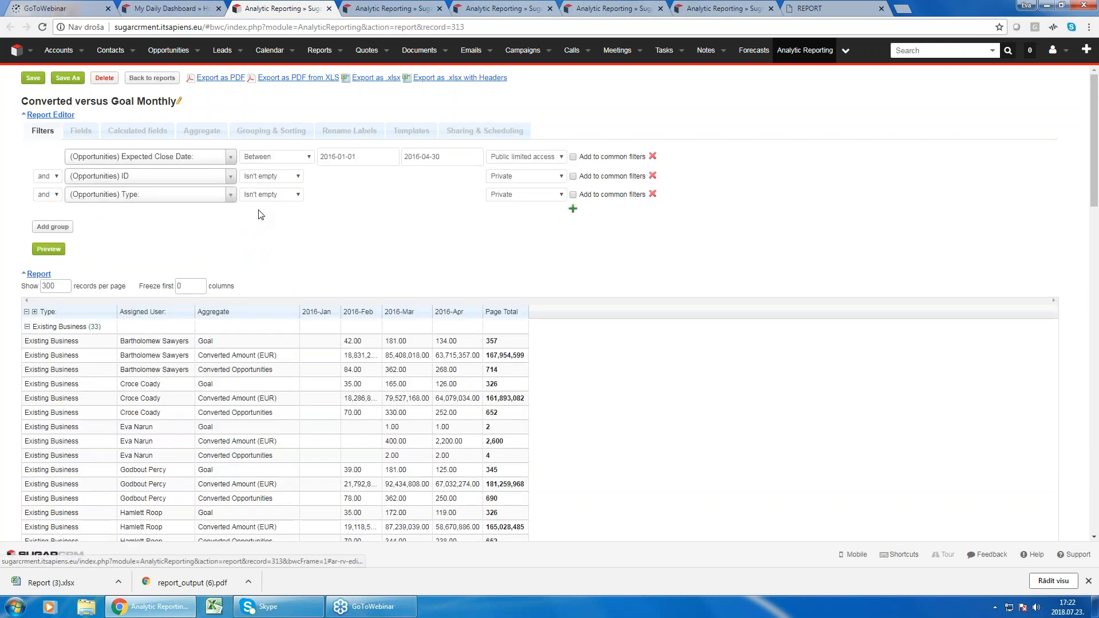
click(289, 154)
click(269, 322)
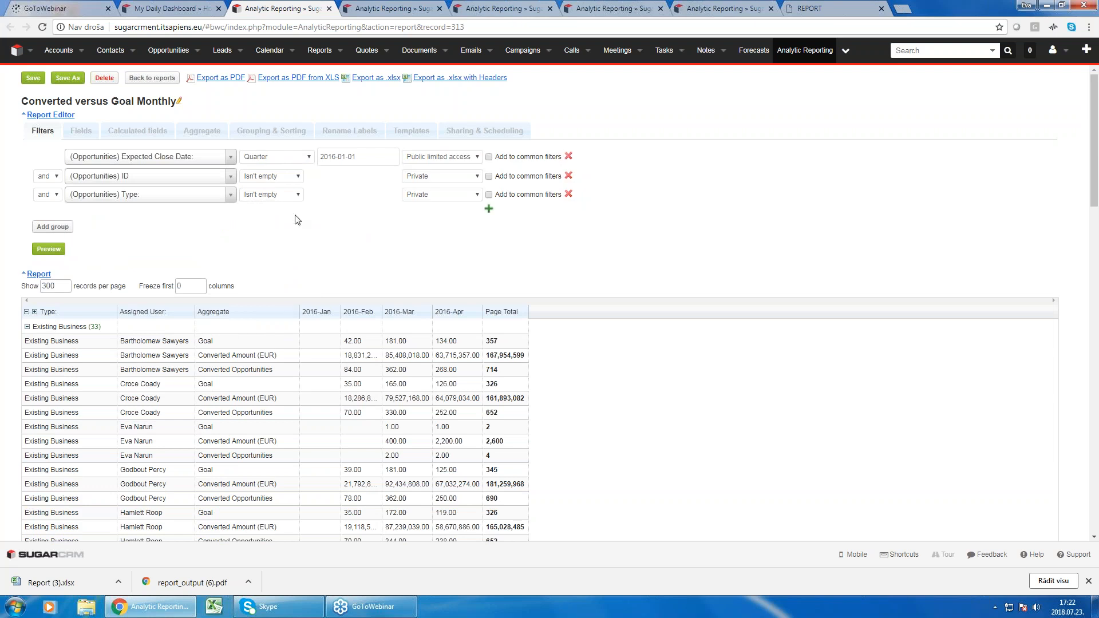
- Examine the list of users and roles with whom the report can be shared
click(495, 129)
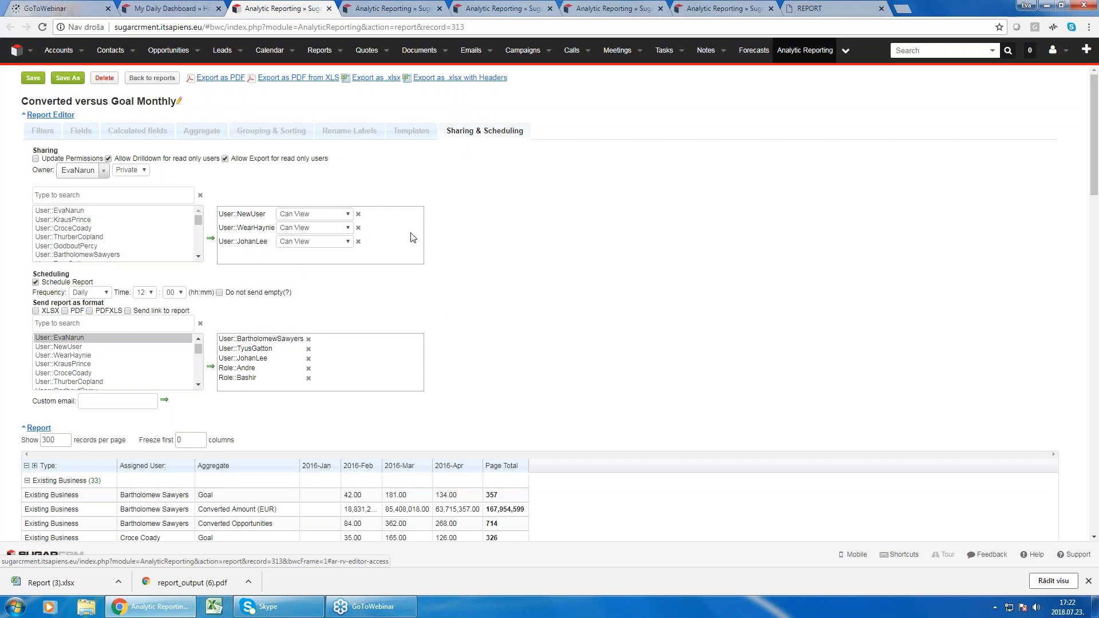
scroll(95, 229, down, 3)
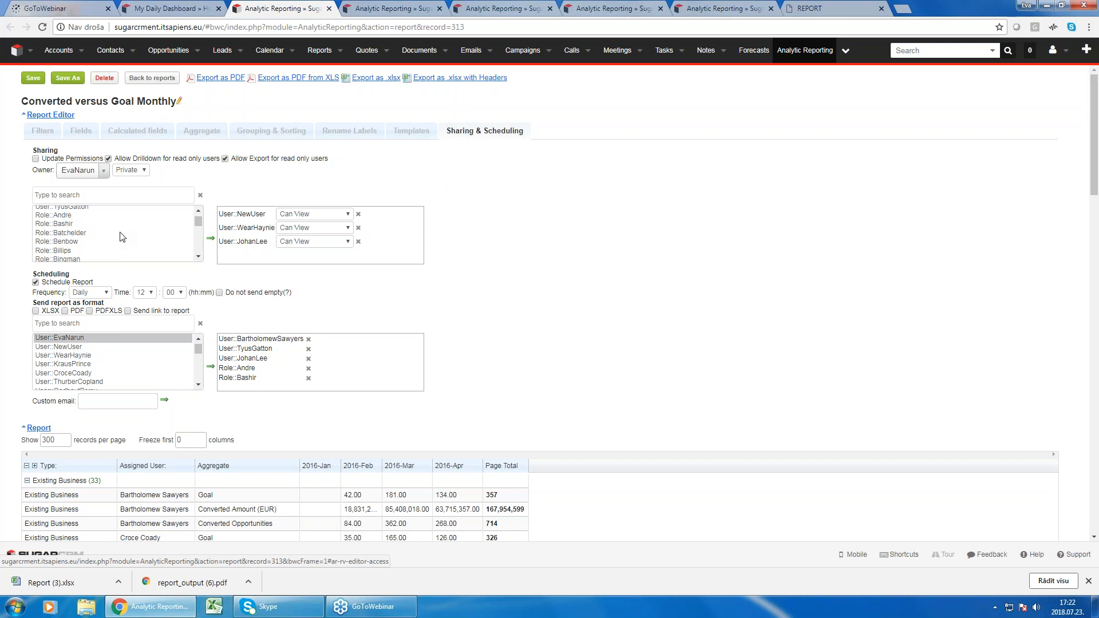
scroll(120, 236, up, 3)
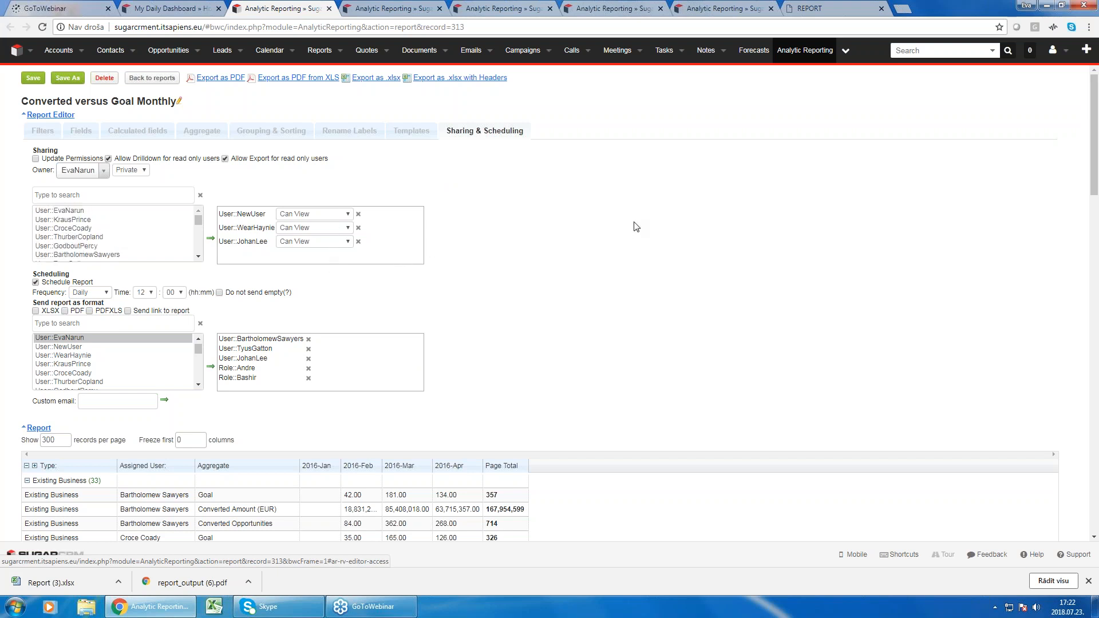
- Return to the report folders, collapse and expand the Calendar Events folder, and search the reports for "opport account"
click(805, 51)
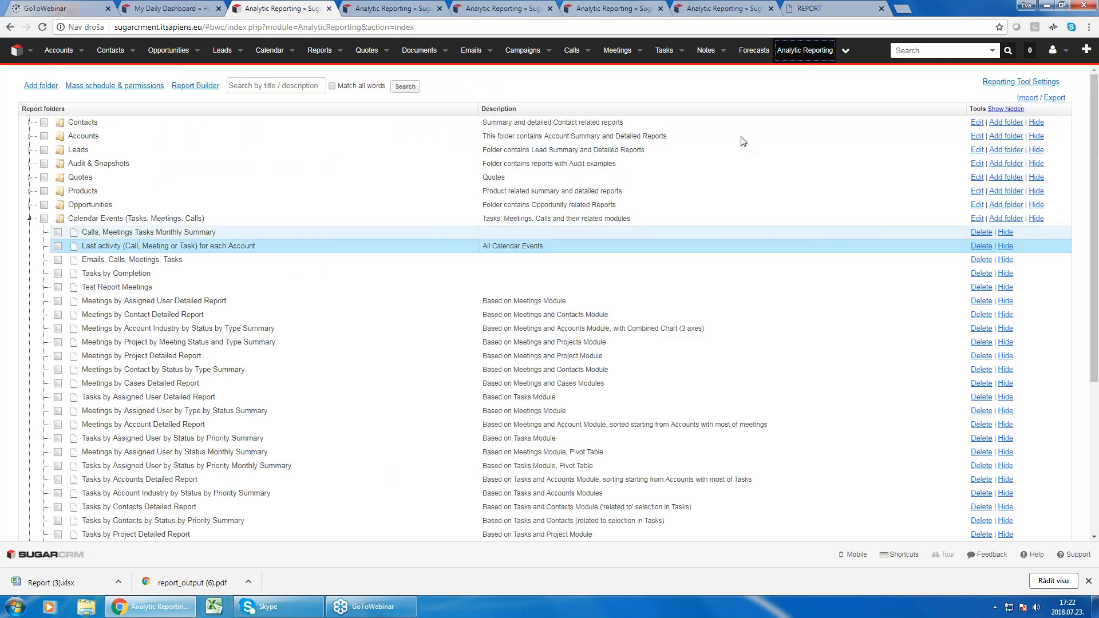
click(181, 221)
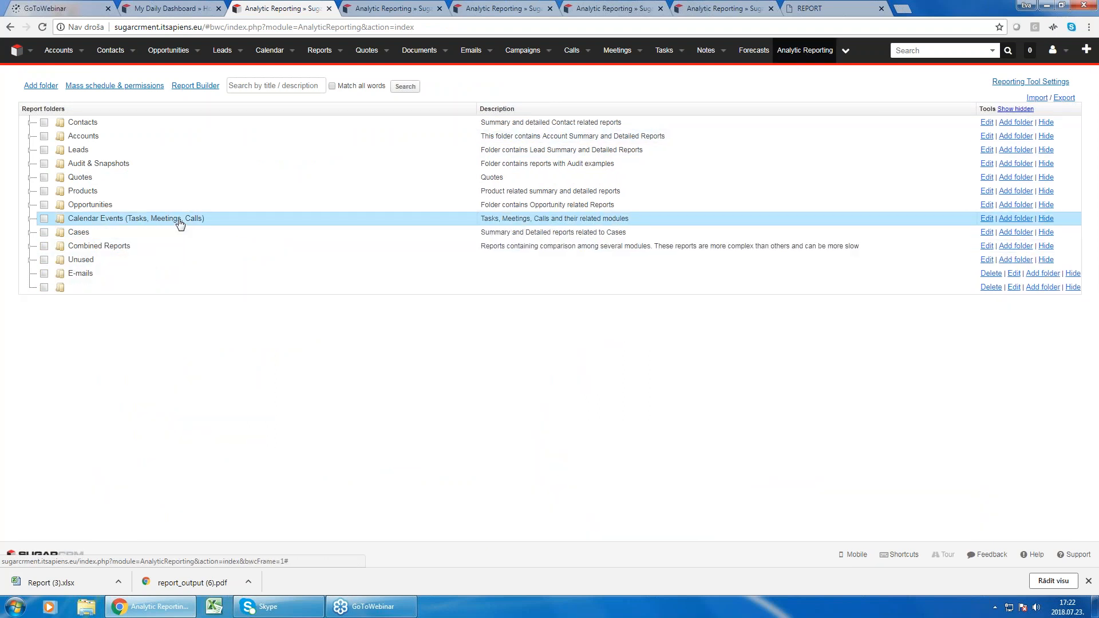
click(179, 222)
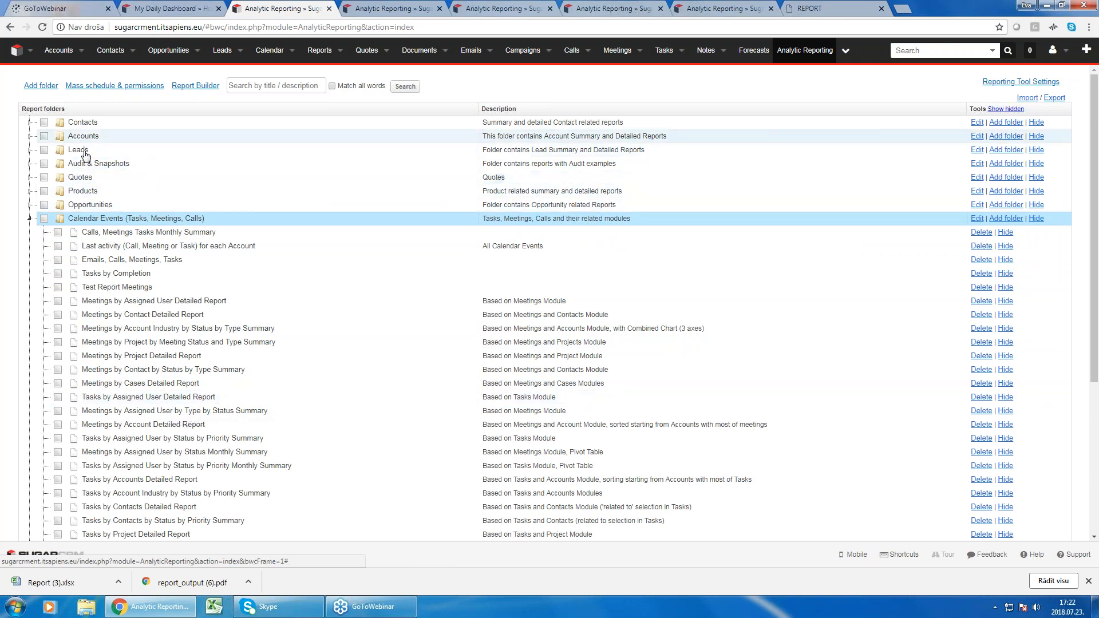
click(284, 86)
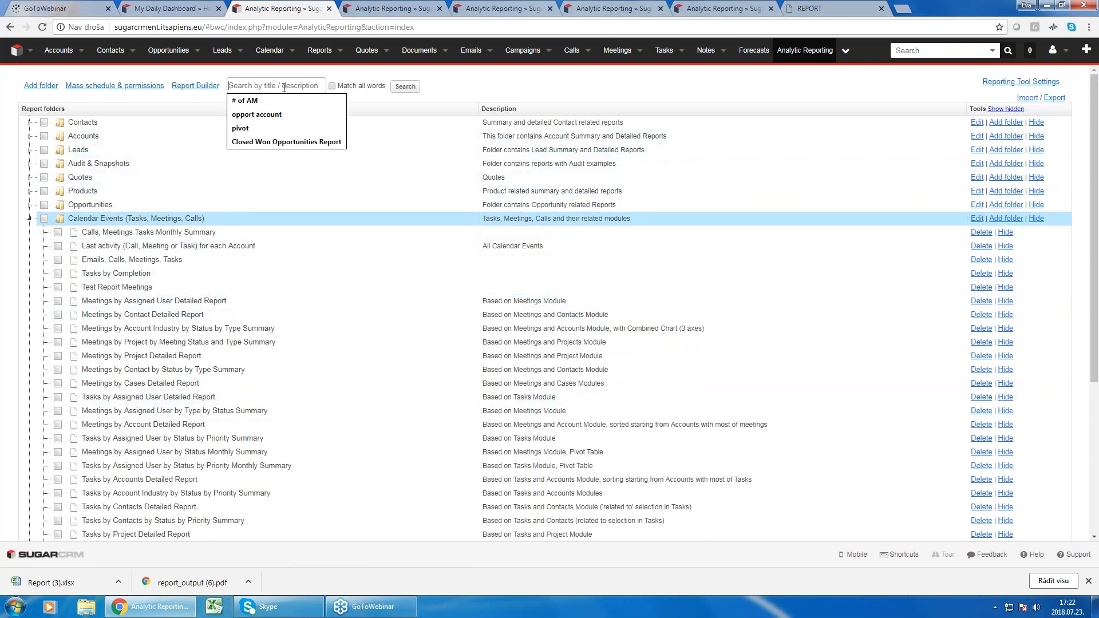
click(278, 115)
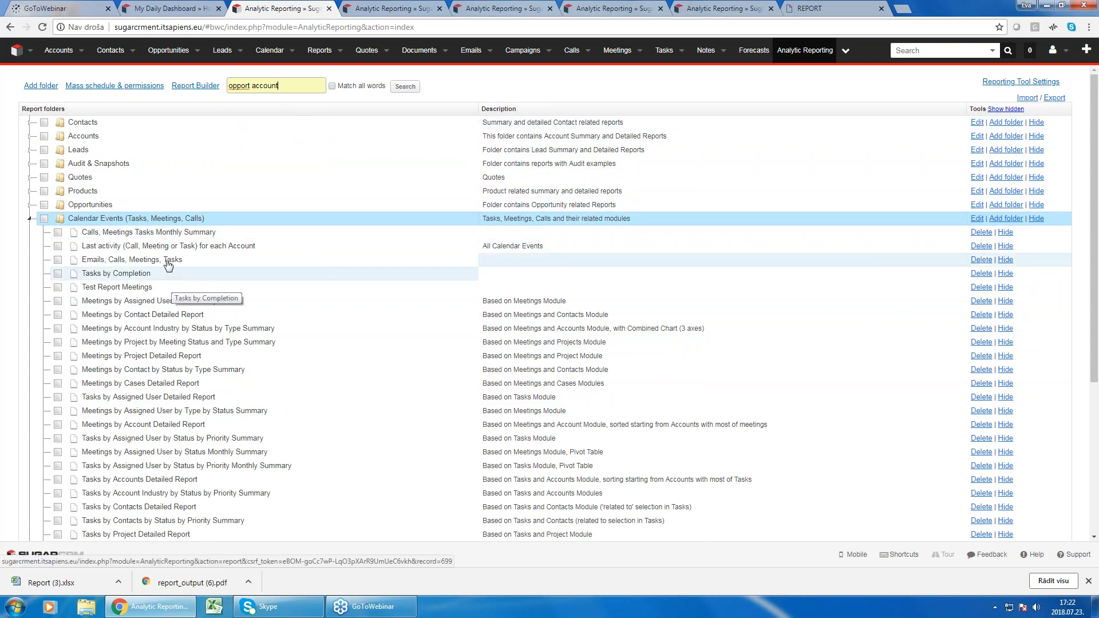
click(407, 87)
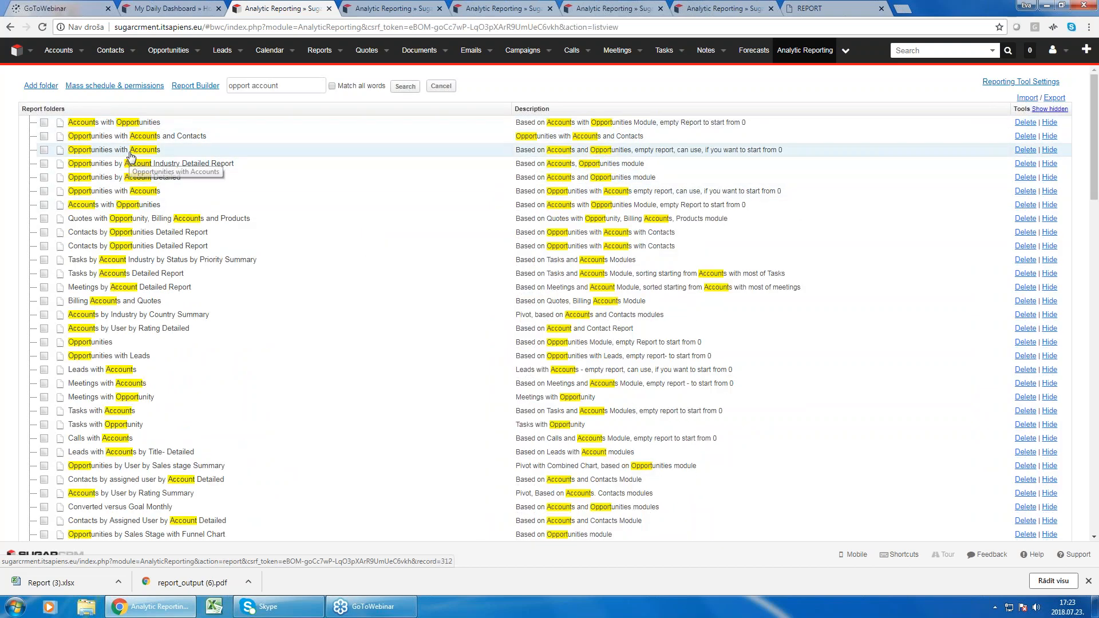
- Open the empty Opportunities with Accounts report and view its Save As options without saving a copy
click(131, 153)
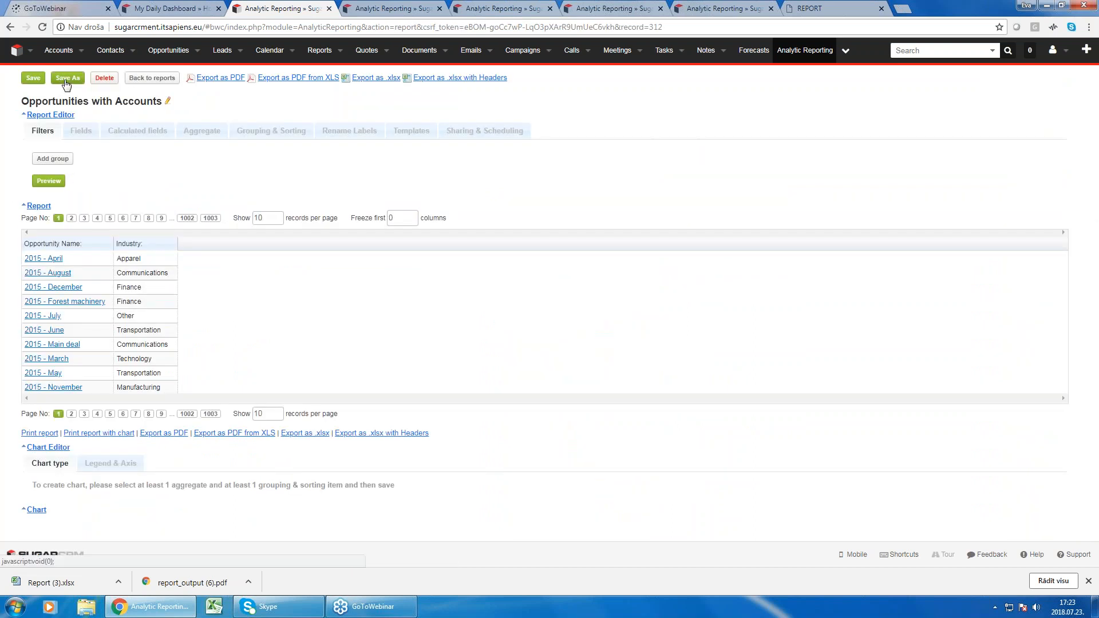
click(66, 80)
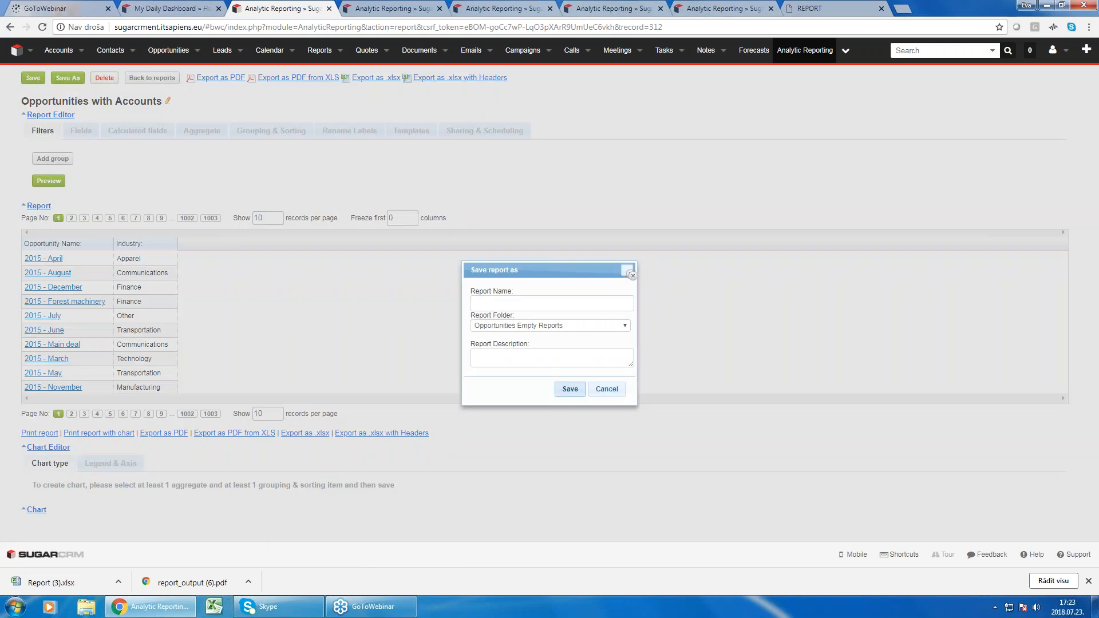
click(584, 389)
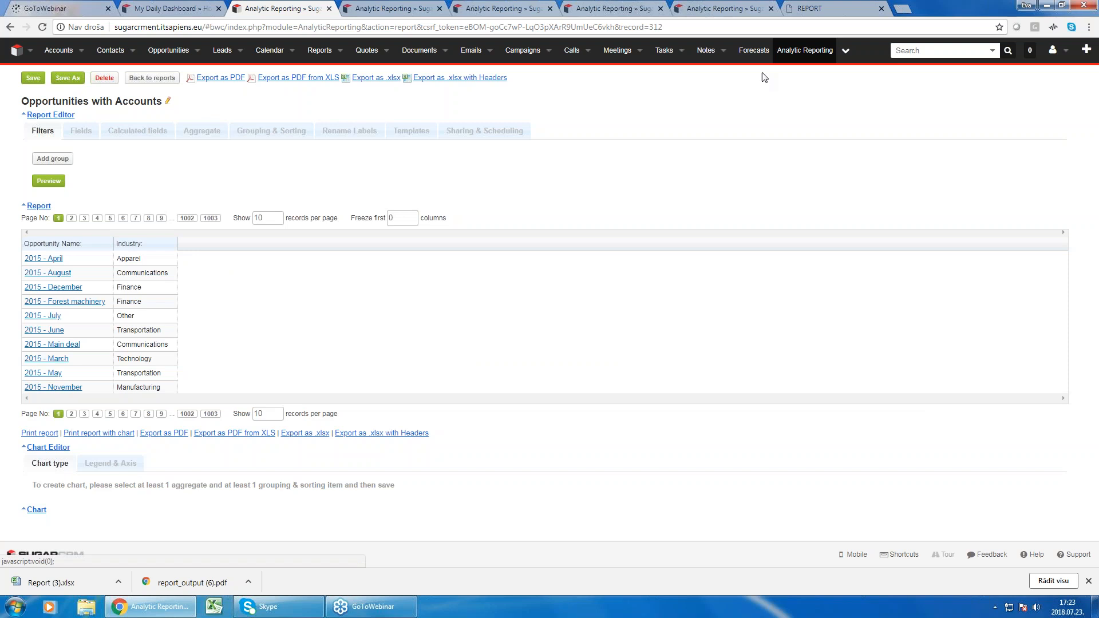
- Start a new report in the Report Builder, placed in the Accounts folder and named demo3
click(797, 53)
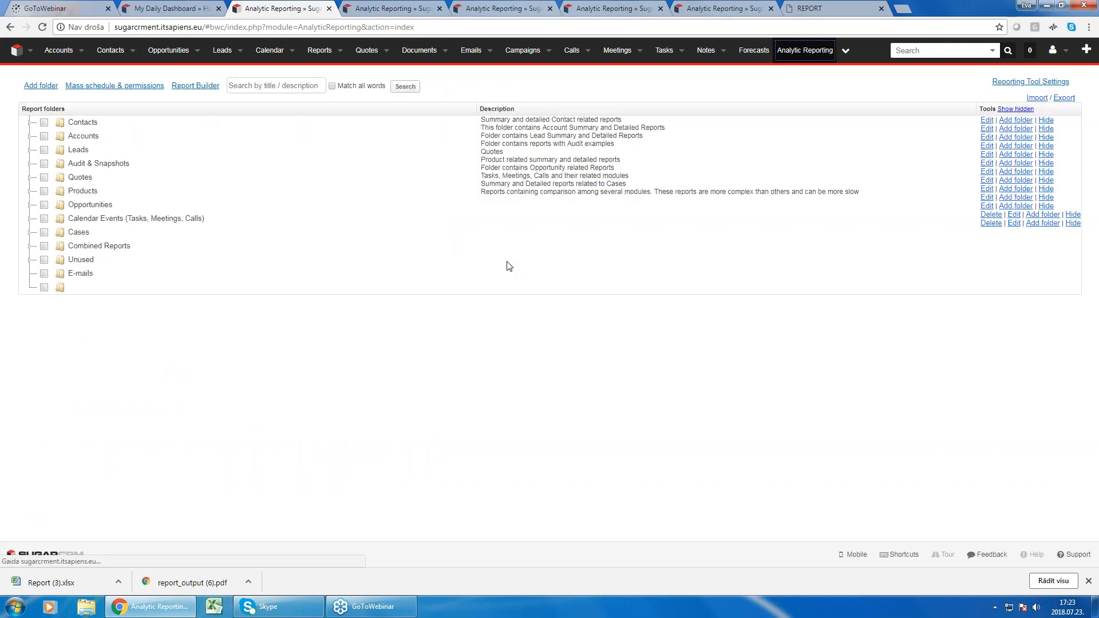
click(188, 87)
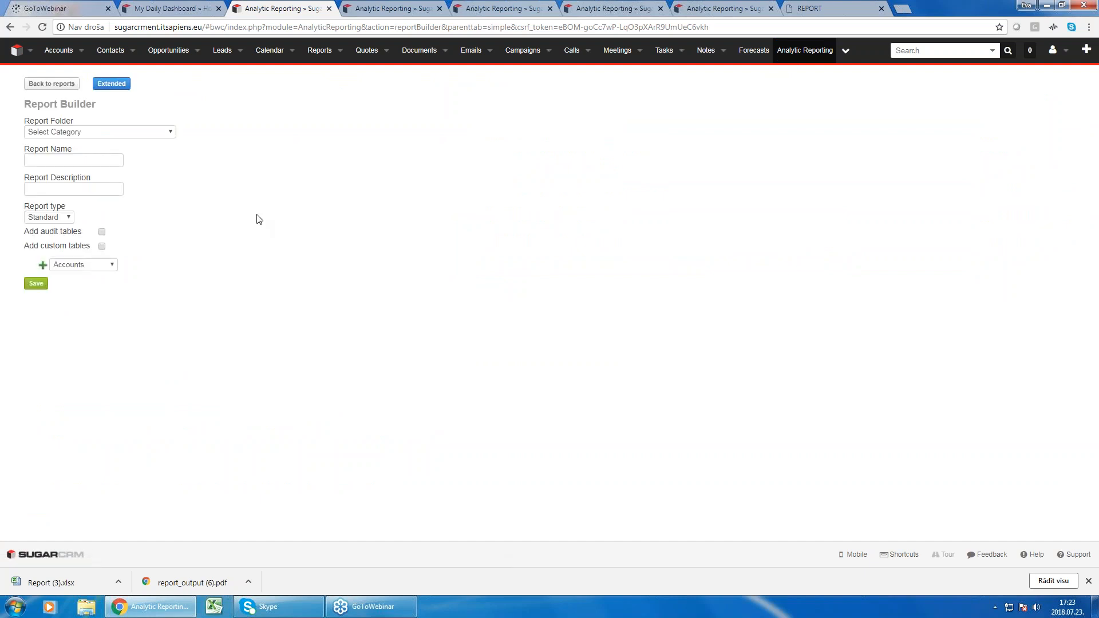
click(127, 131)
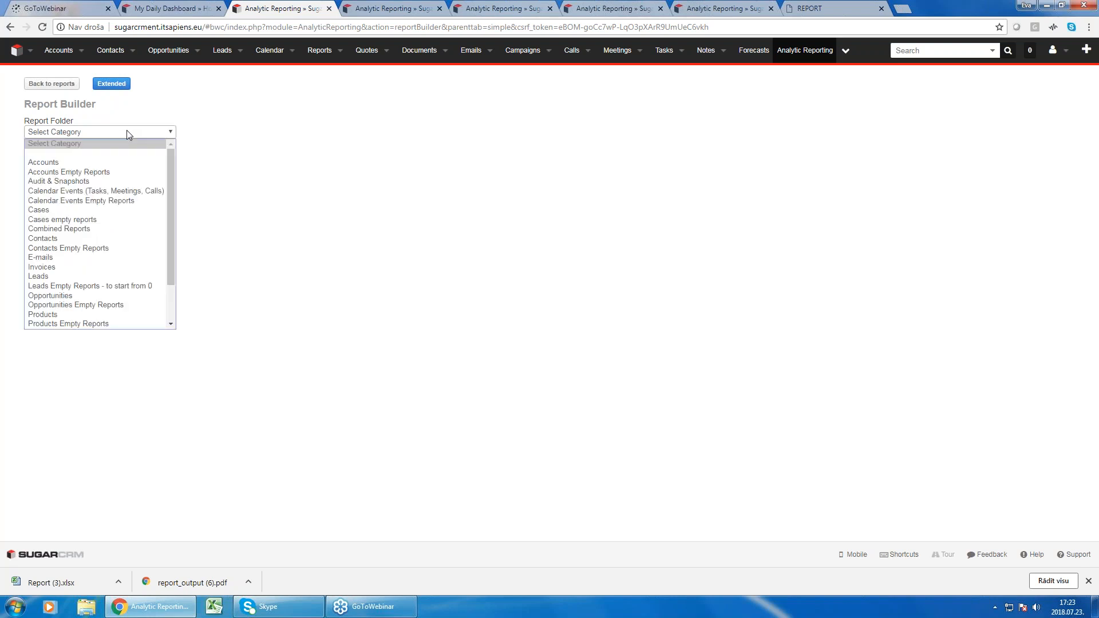
click(126, 163)
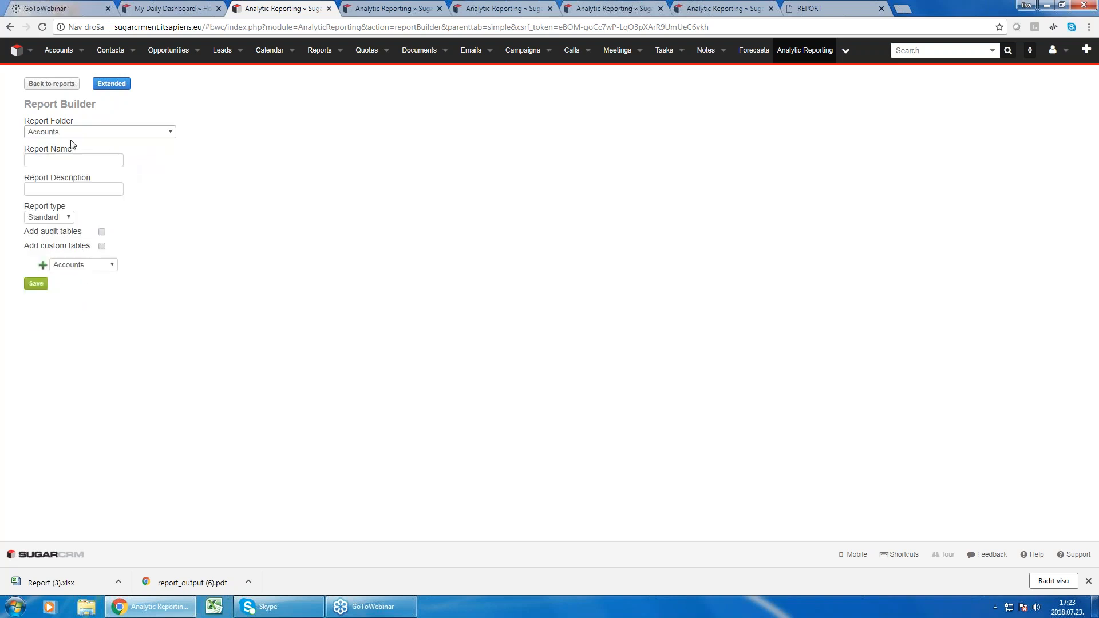
click(74, 160)
text(demo3)
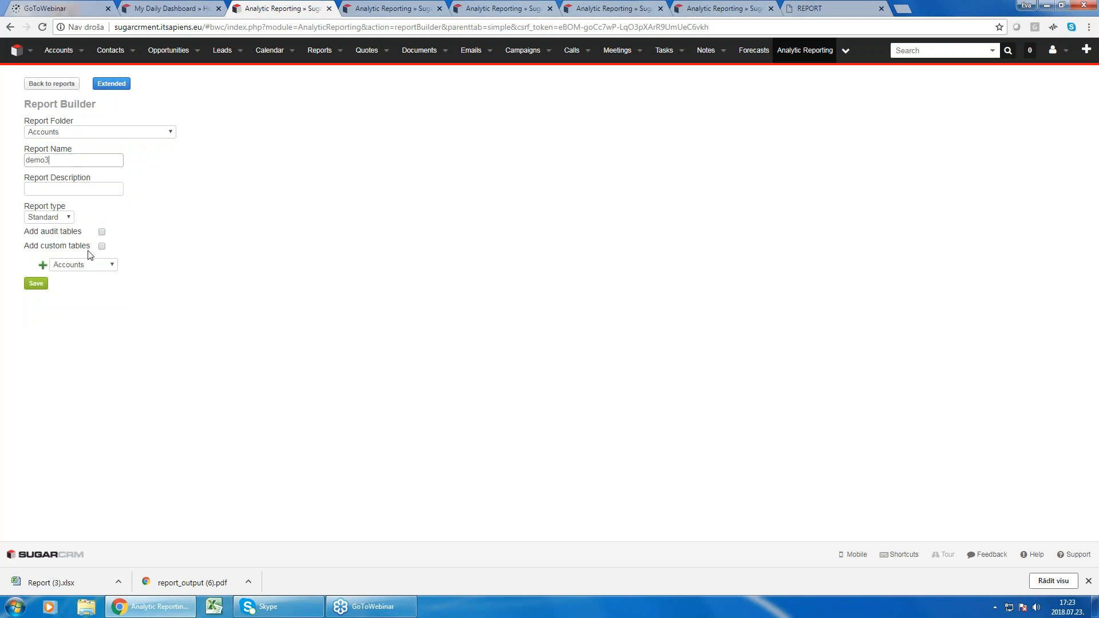
- Add Cases as a related module under Accounts and save the new report
click(43, 266)
click(106, 279)
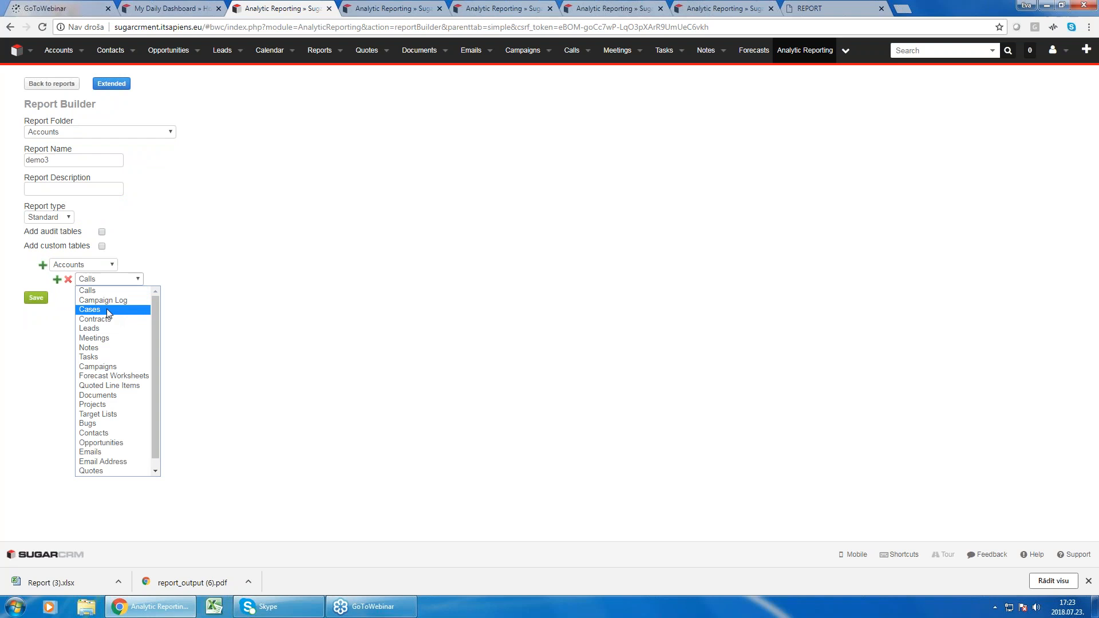
click(106, 309)
click(40, 300)
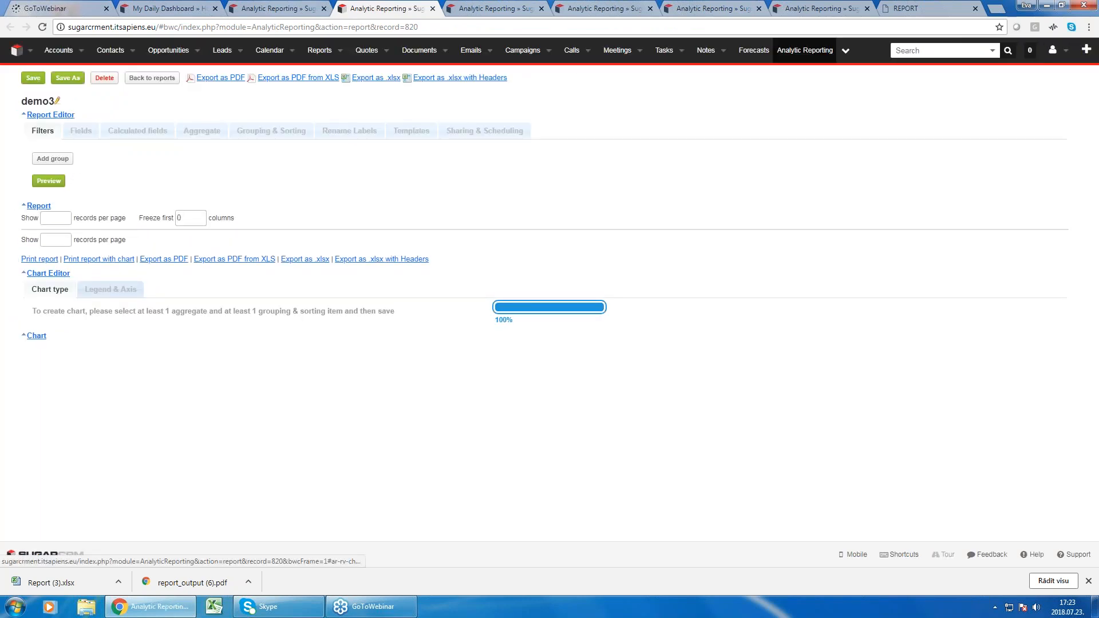
- Add the Accounts ID, Name and Date Created fields and several Cases fields, including ID, Subject and Date Created, to the report columns
drag(69, 206, 91, 223)
click(210, 224)
scroll(201, 247, down, 8)
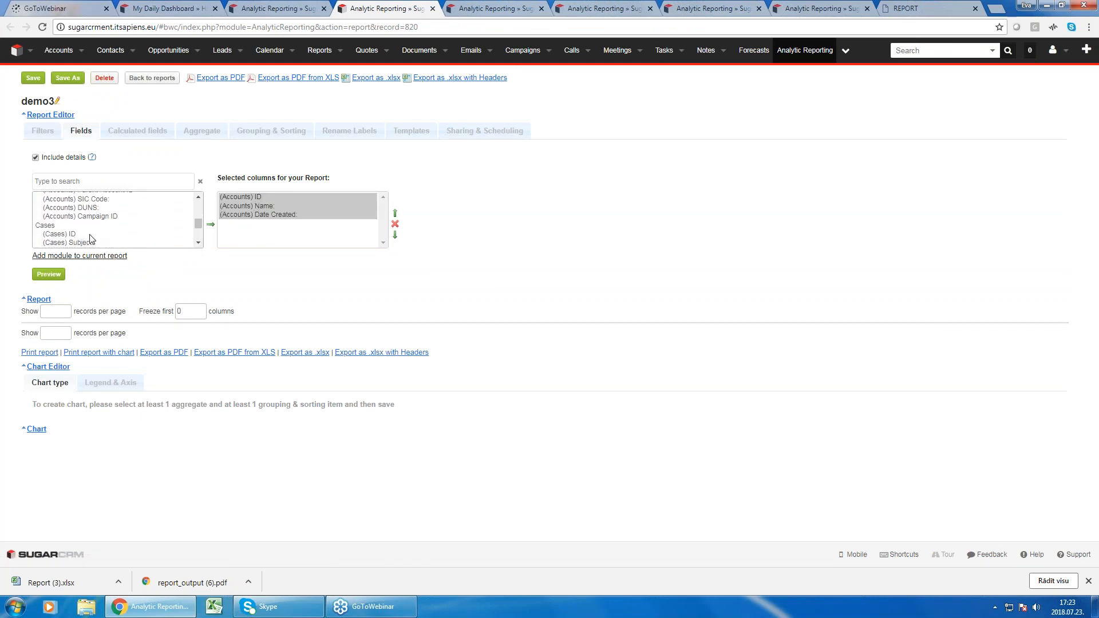
scroll(100, 239, down, 3)
click(209, 225)
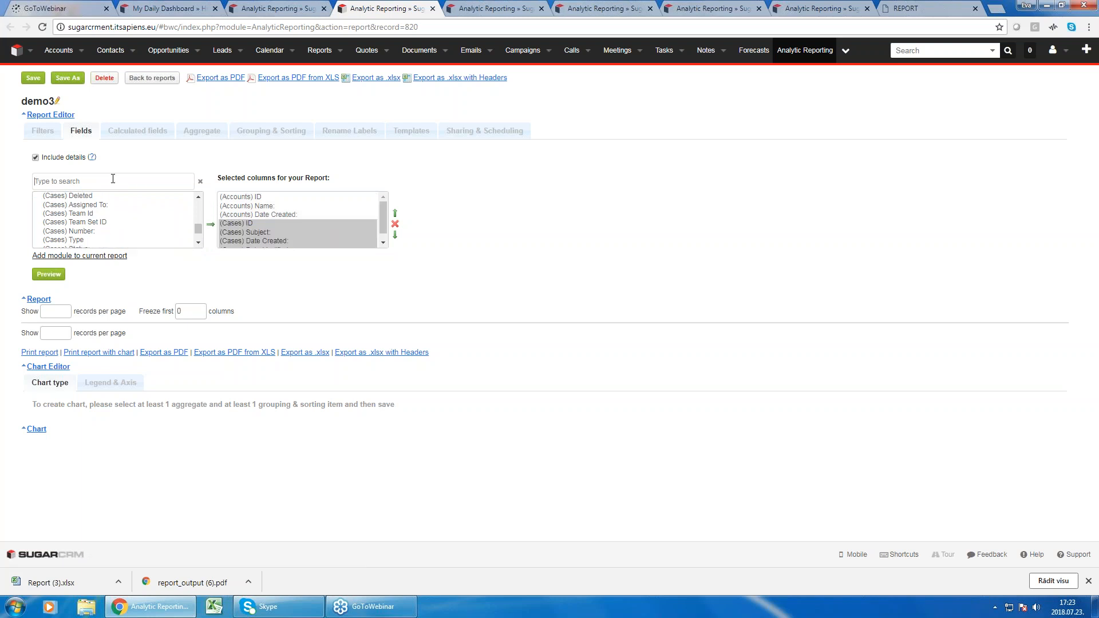
- Add the Accounts Date Modified field to the report columns and preview the report
text(da)
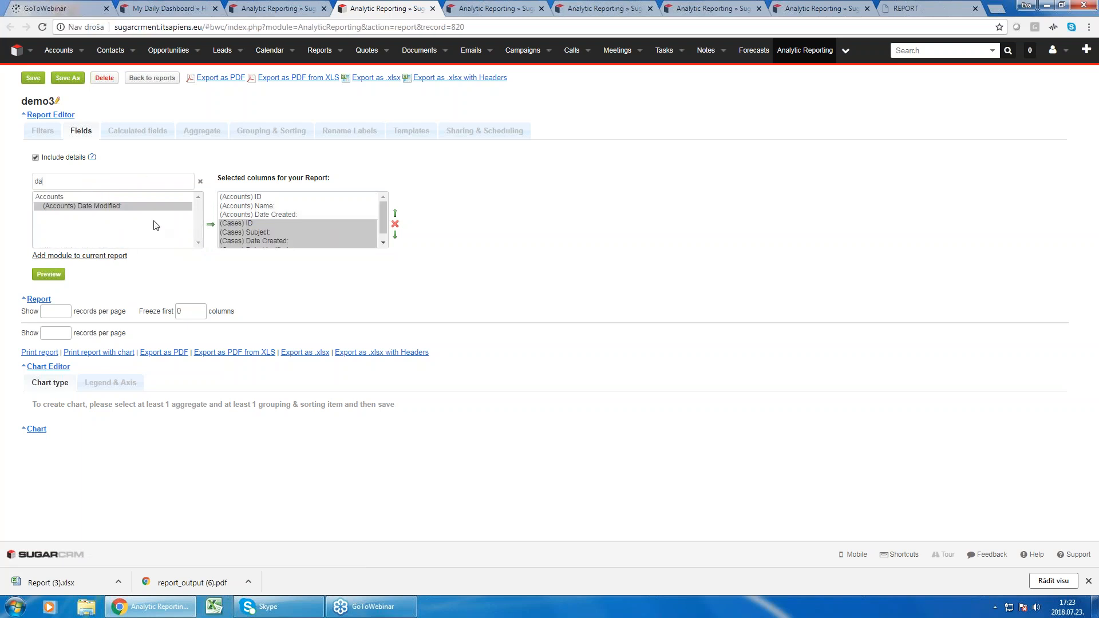
click(212, 228)
click(48, 274)
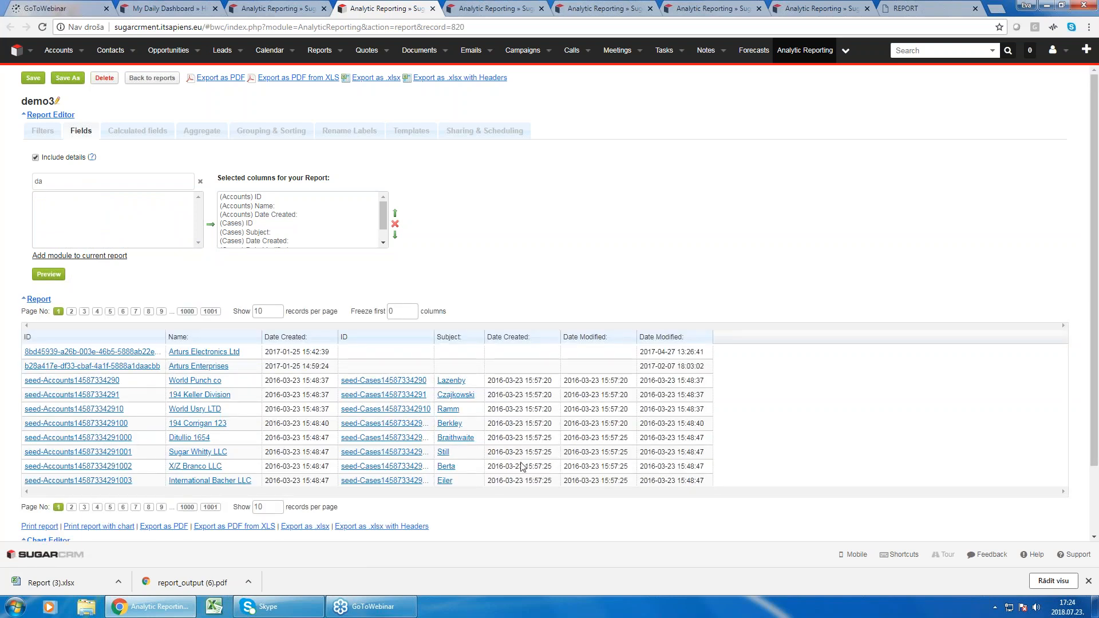
- Add an aggregate that counts the Cases ID field
click(217, 135)
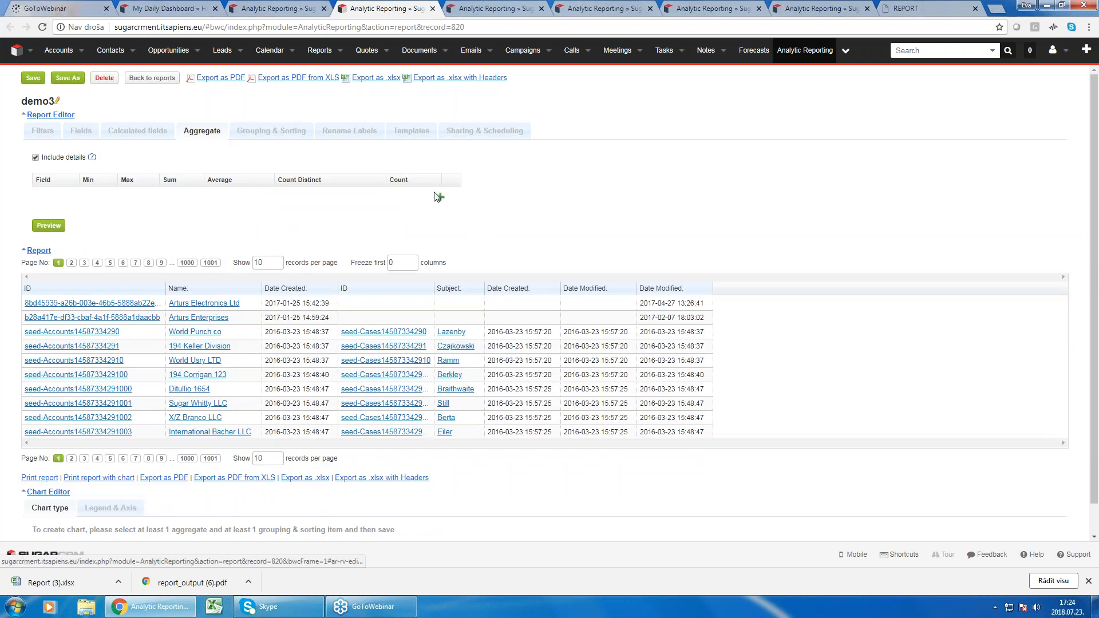
click(440, 197)
click(94, 196)
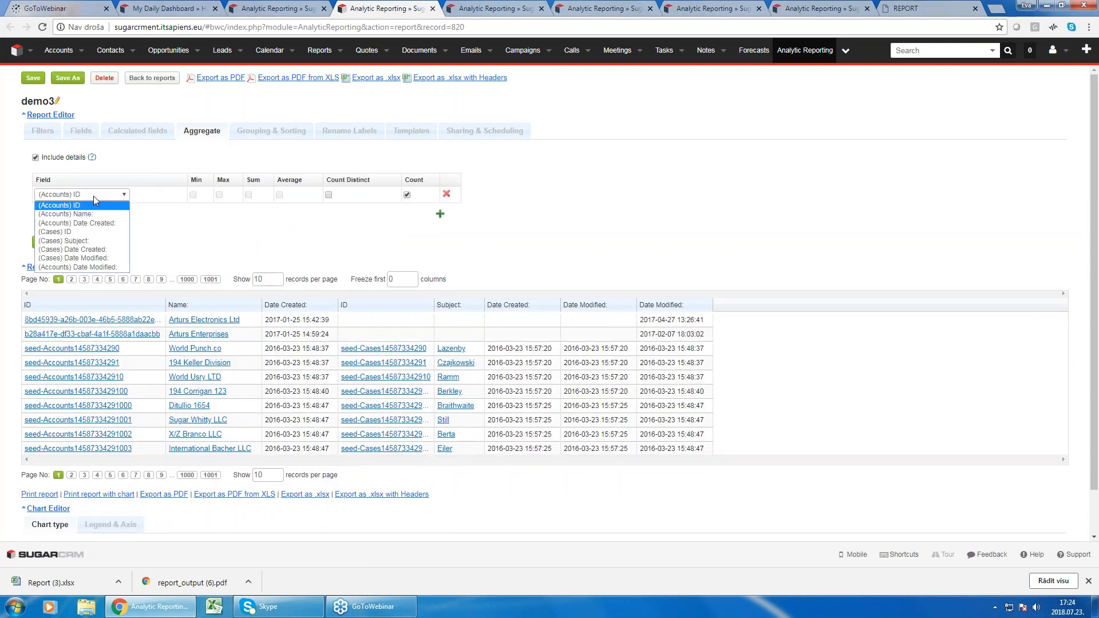
click(92, 232)
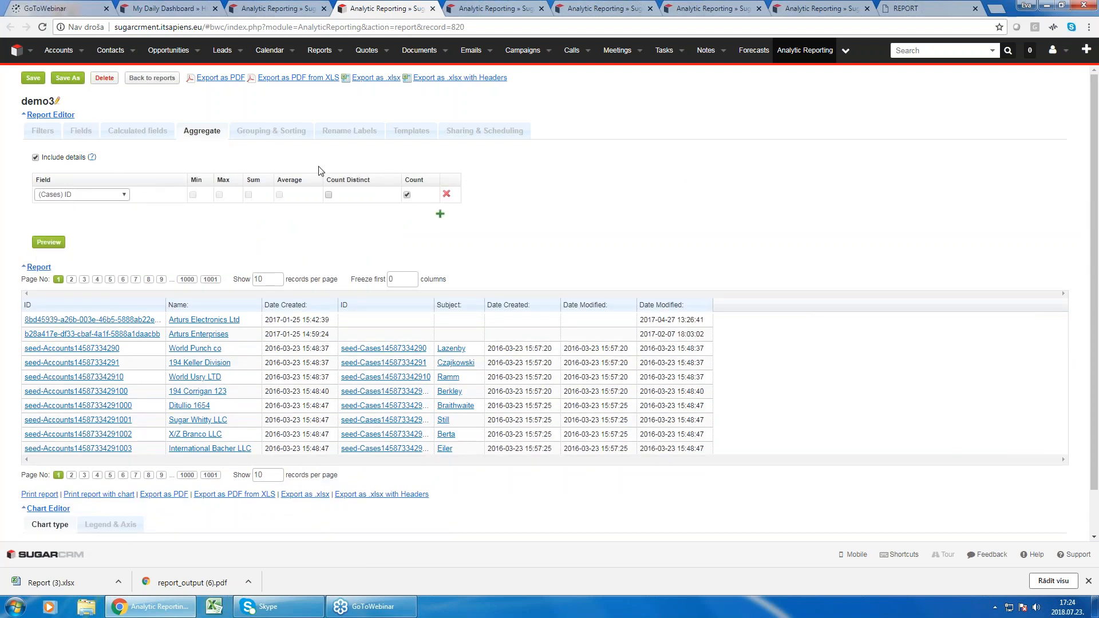
- Add a Group & Sort level on the Cases Date Created field by day and preview the grouped report
click(271, 131)
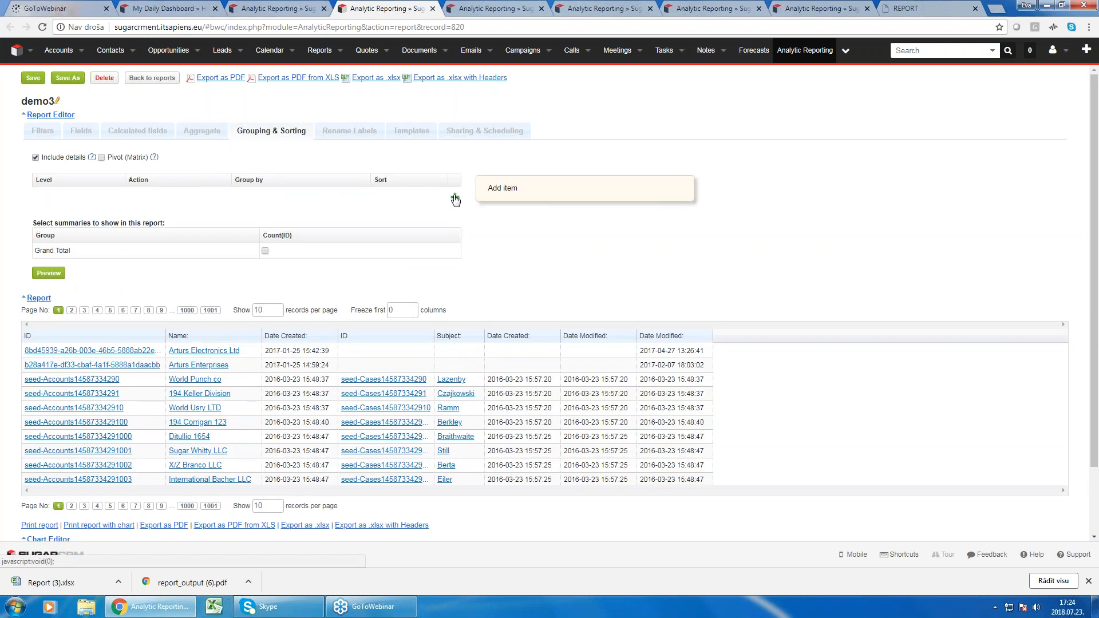
click(454, 196)
click(201, 202)
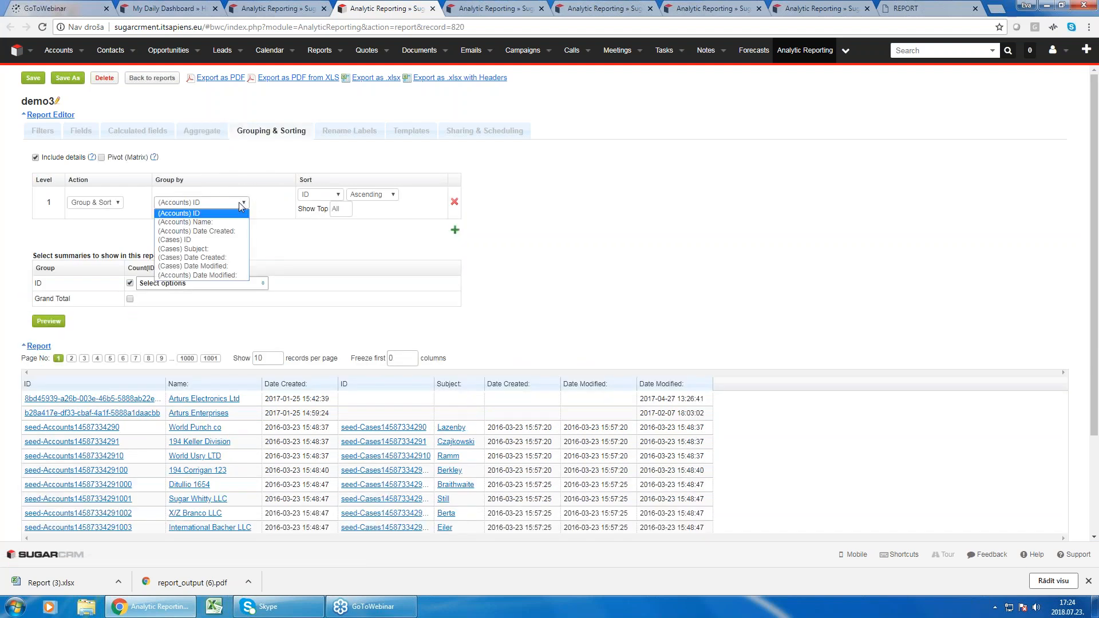
click(235, 262)
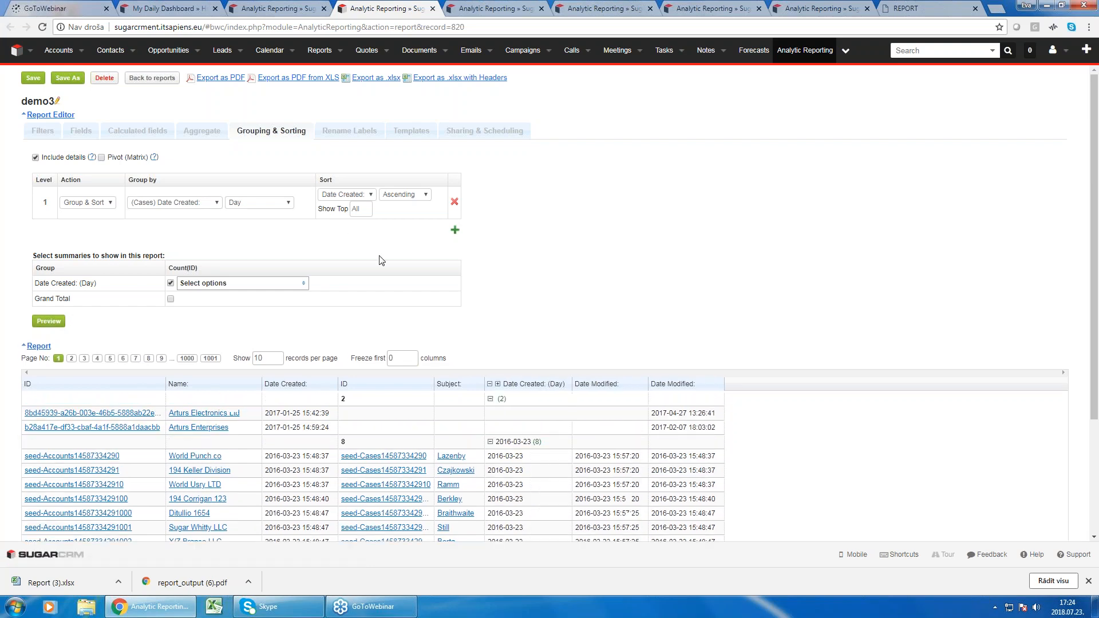
- Exclude the detail rows from the report and preview the summary by day
scroll(382, 260, down, 3)
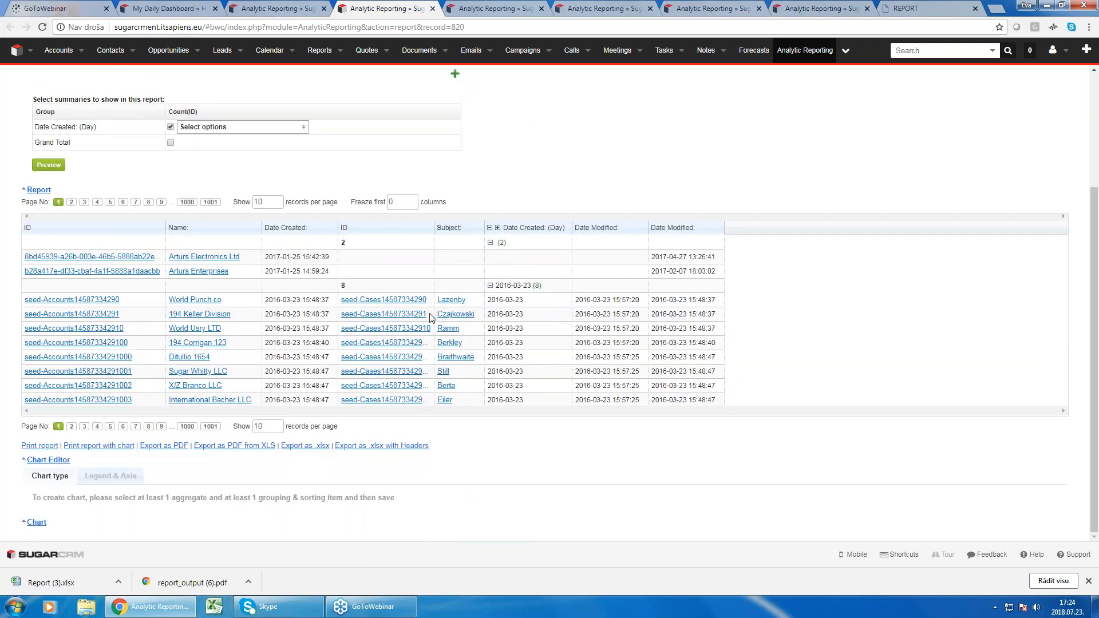
scroll(432, 319, up, 2)
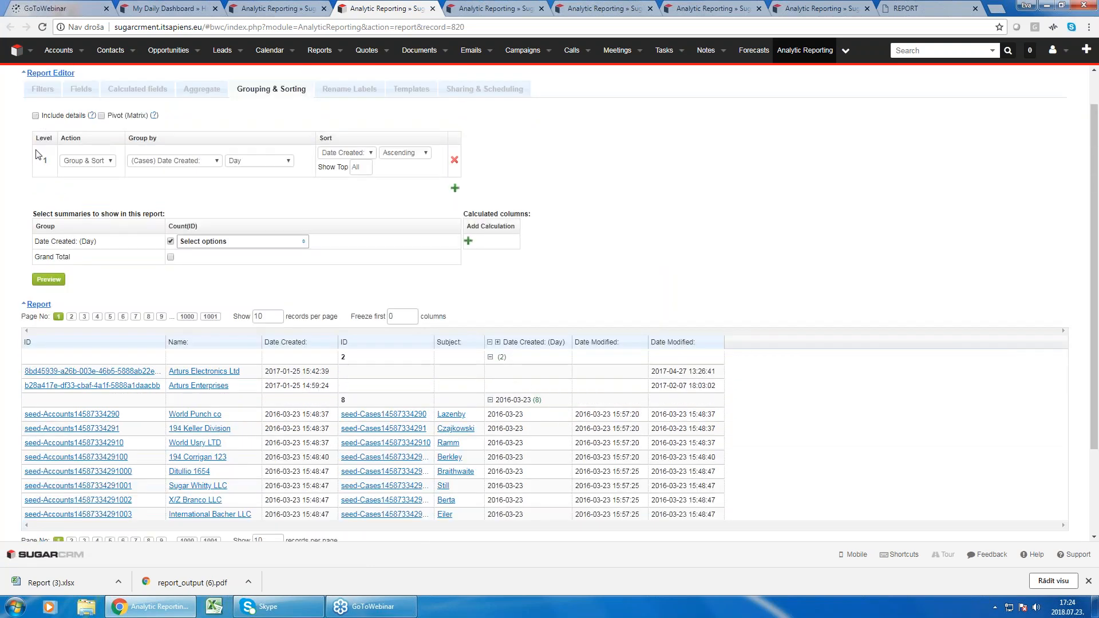
click(49, 279)
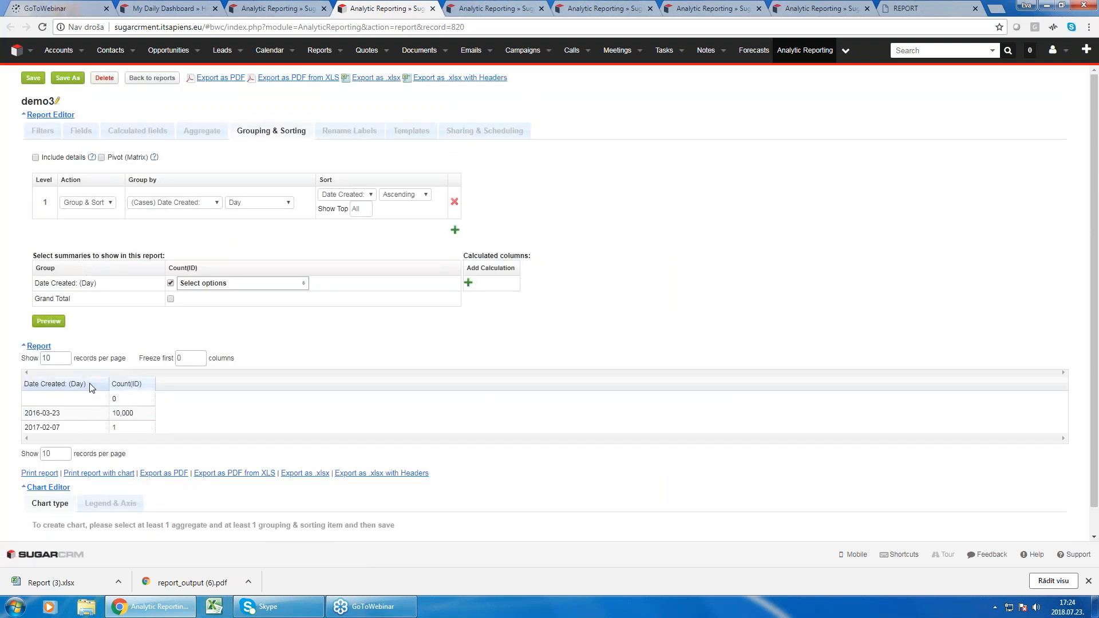
scroll(62, 398, down, 1)
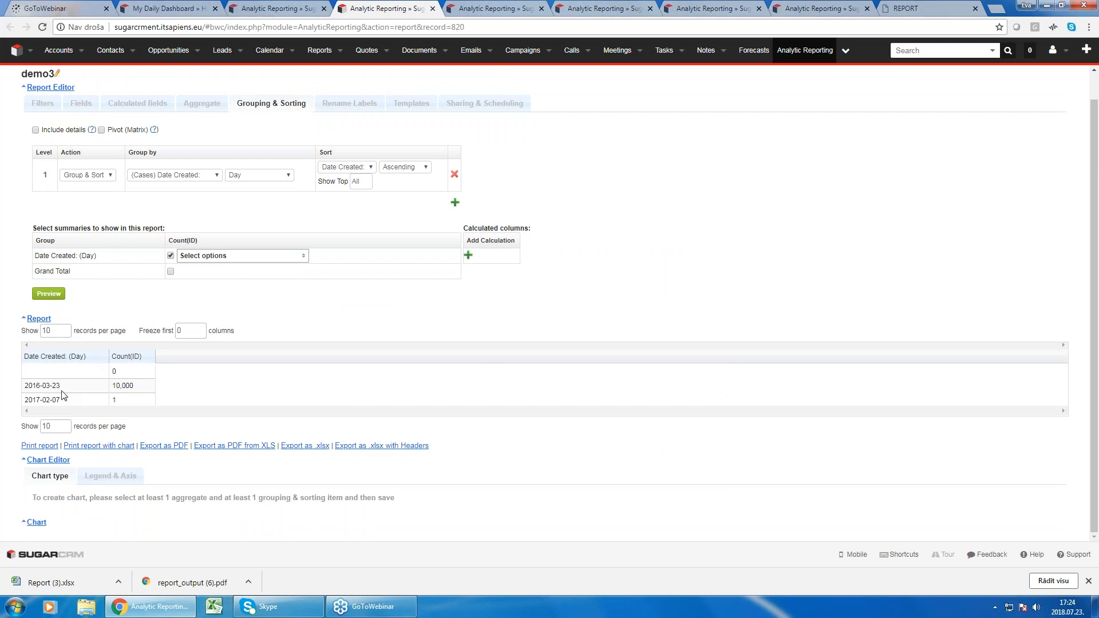
- Set the Cases Date Created grouping to Month with year and preview the report
click(260, 176)
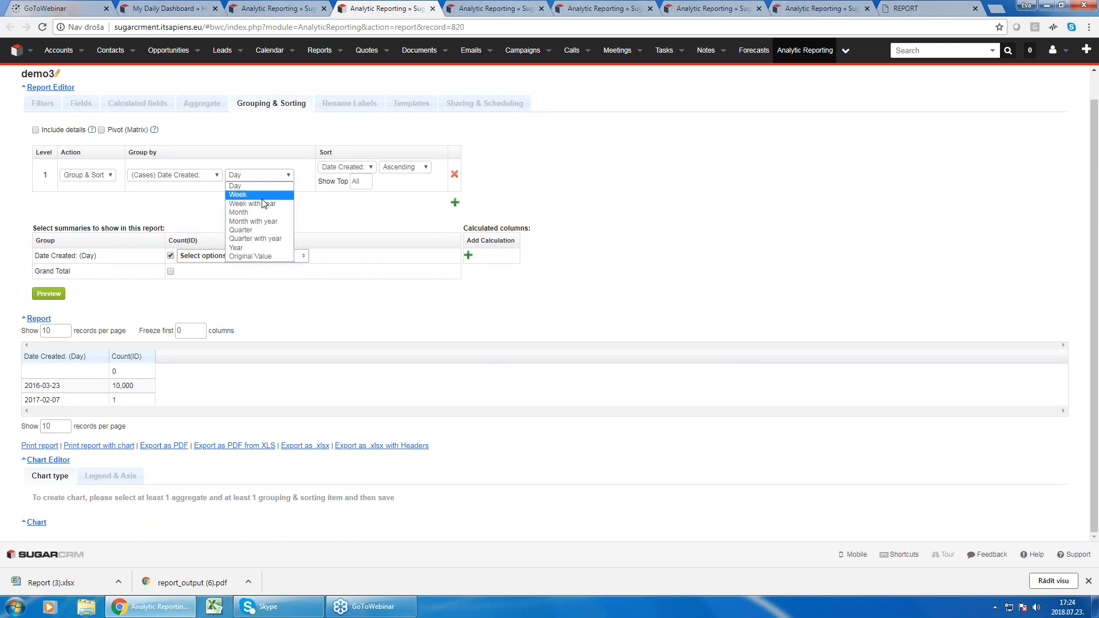
click(259, 228)
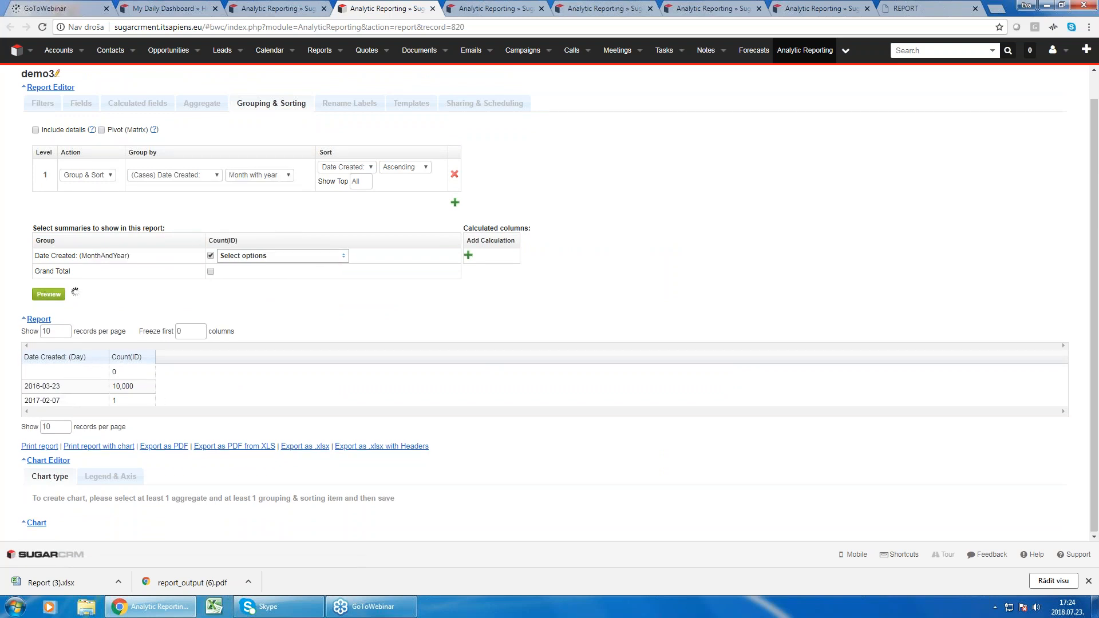
scroll(162, 386, up, 1)
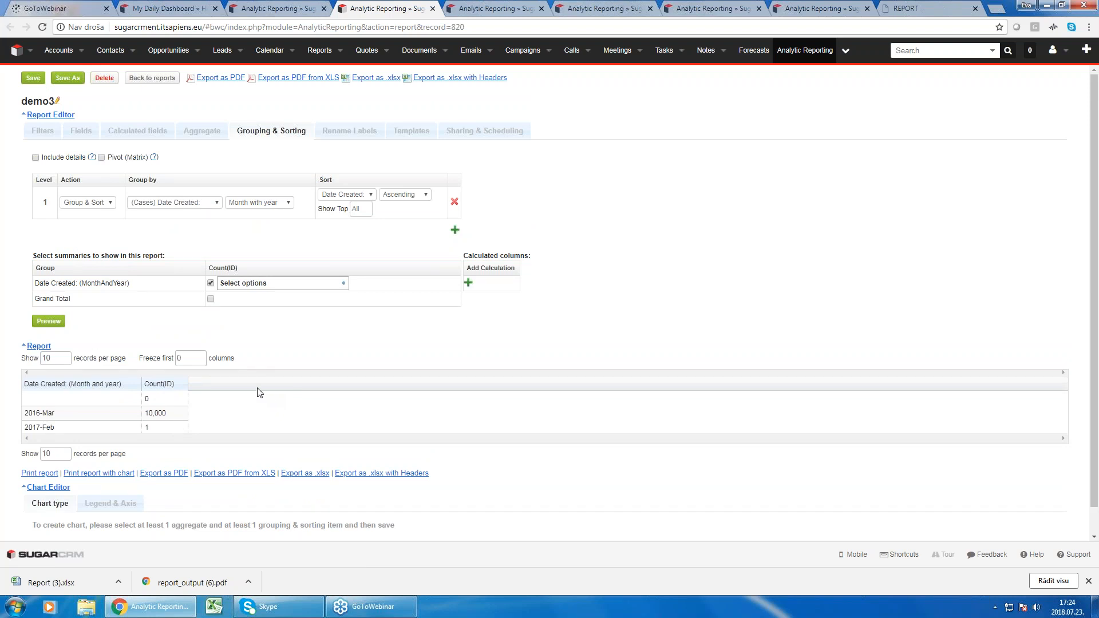
- Return to the Report Builder, switch it to extended mode and add a related module row under Accounts
click(257, 9)
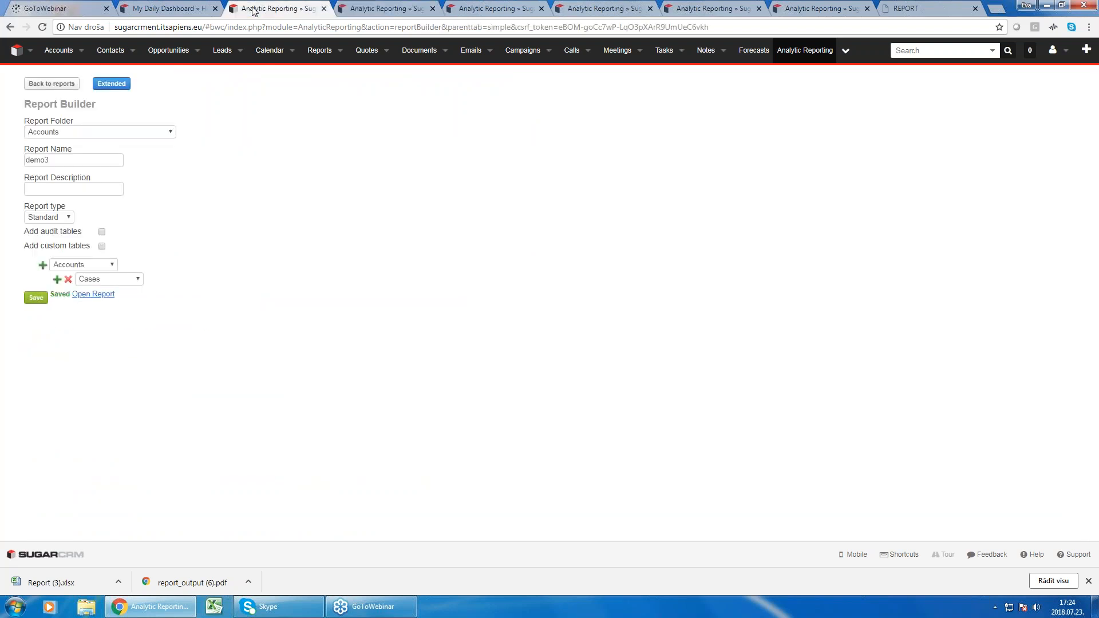
click(119, 83)
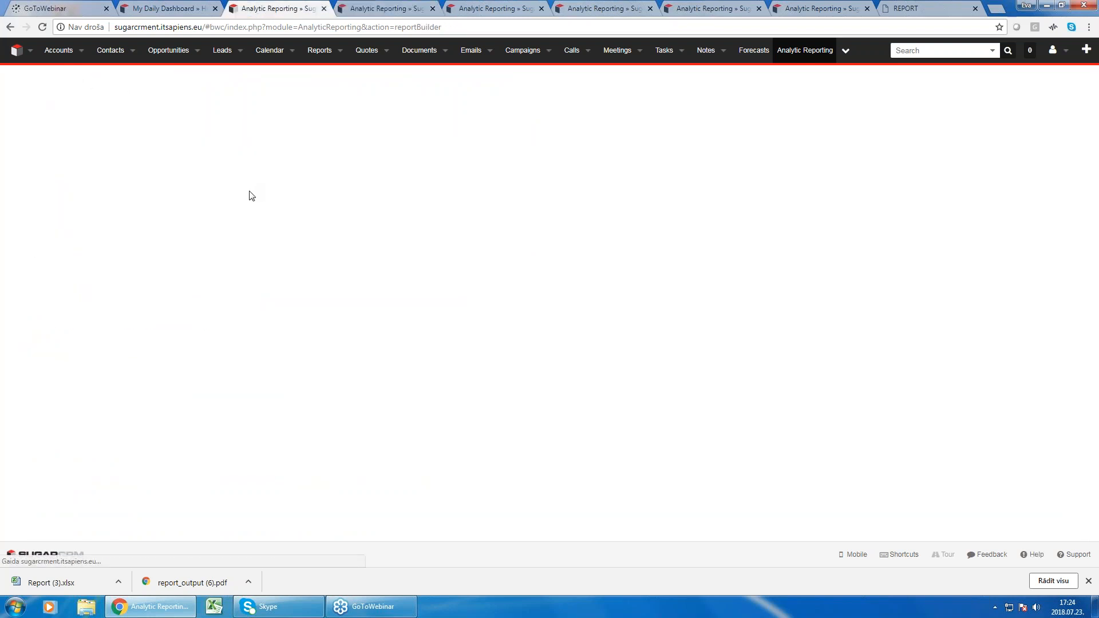
click(42, 265)
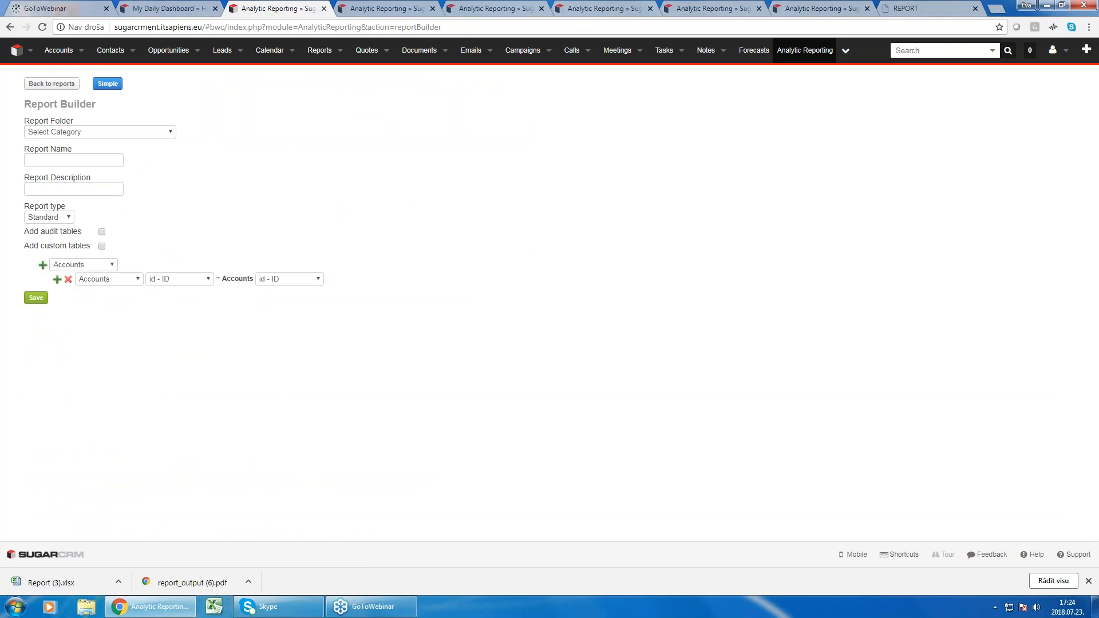
- View the module choices and the join ID fields offered for the related module in the extended Report Builder
click(194, 280)
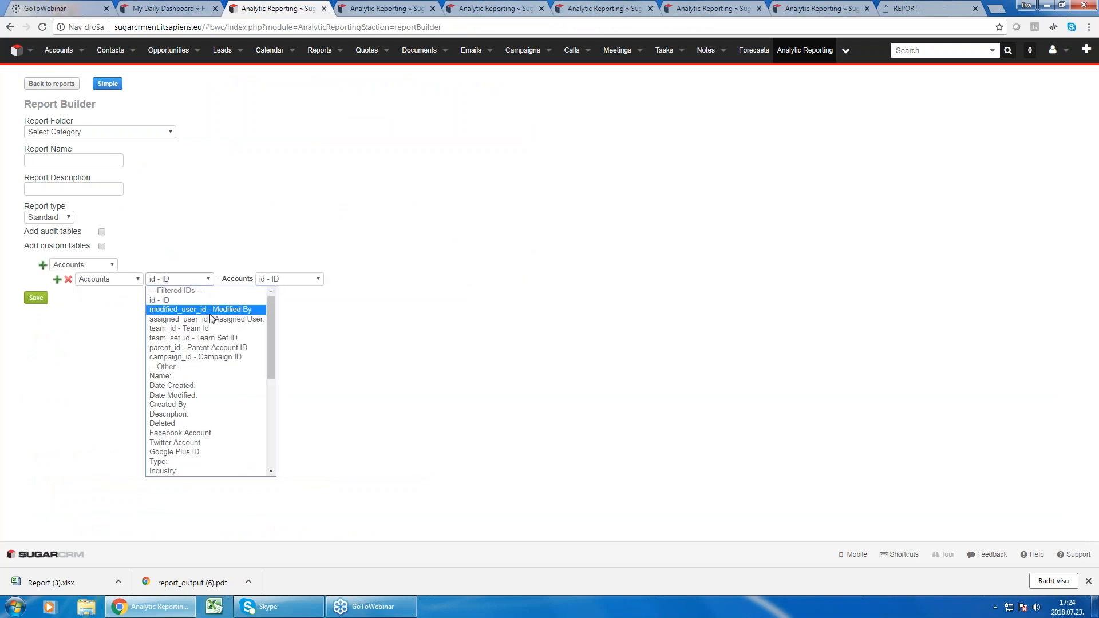
click(122, 280)
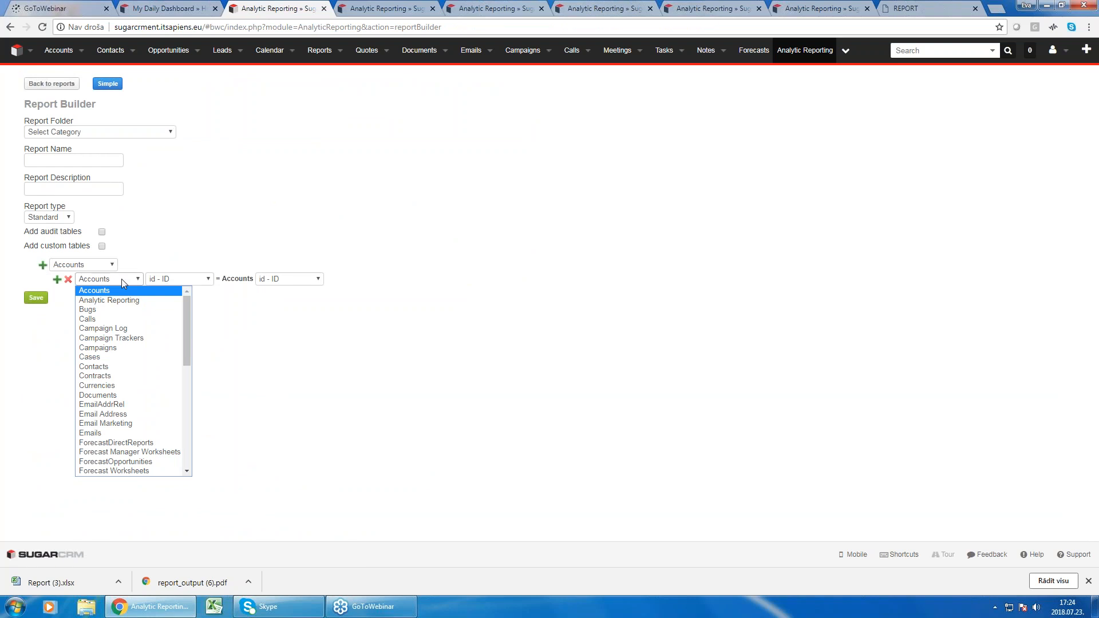
click(197, 280)
click(197, 280)
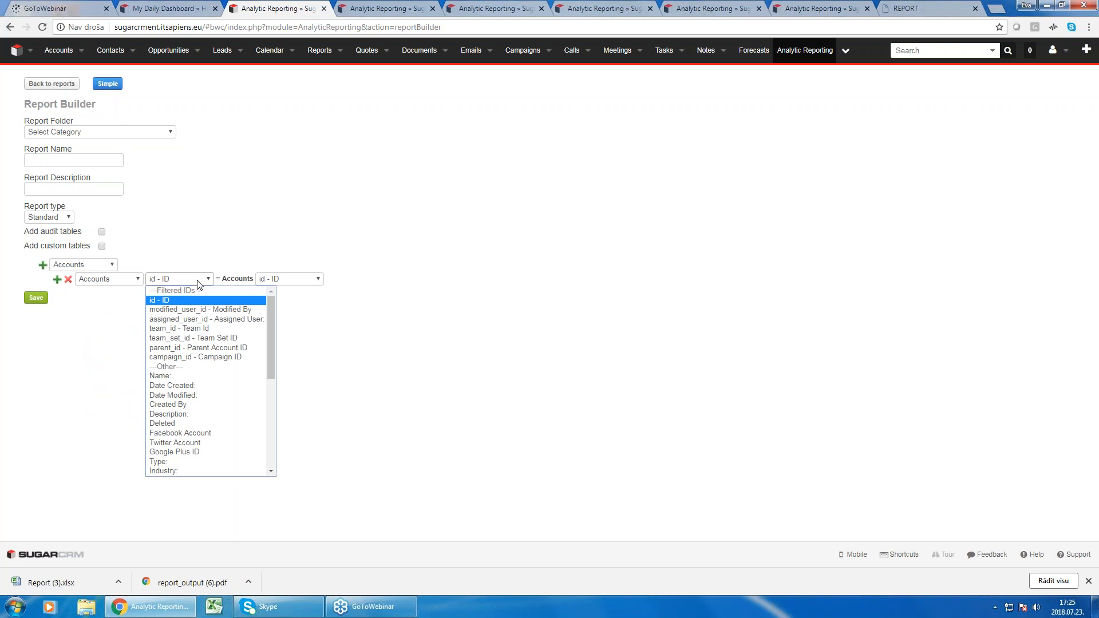
click(228, 248)
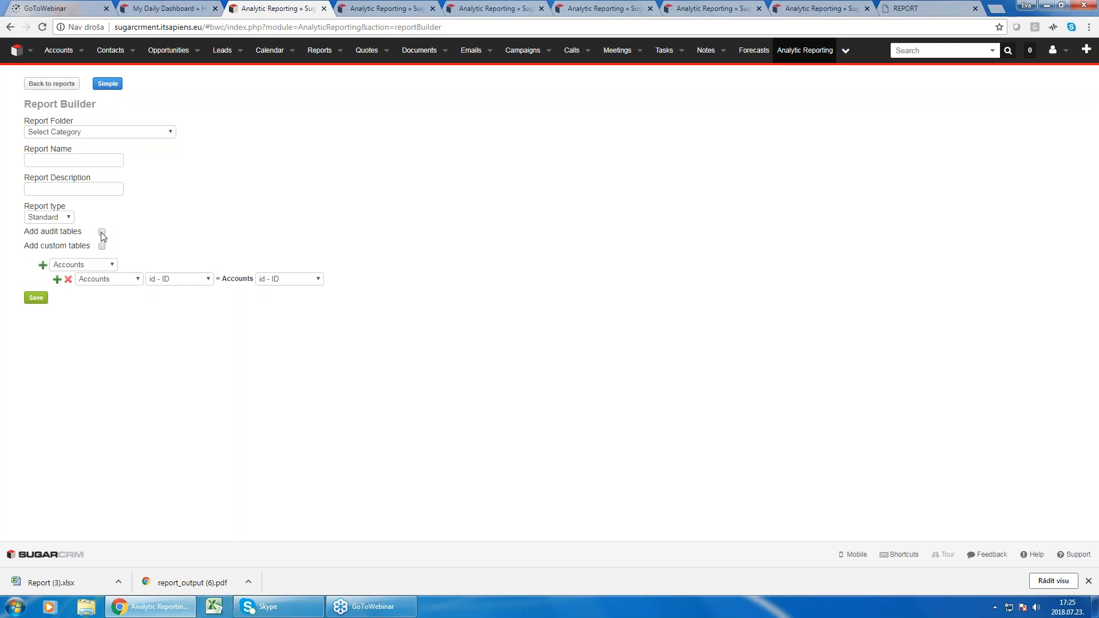
- Go back to the Analytic Reporting folder list and open the Calendar Events (Tasks, Meetings, Calls) folder
click(791, 55)
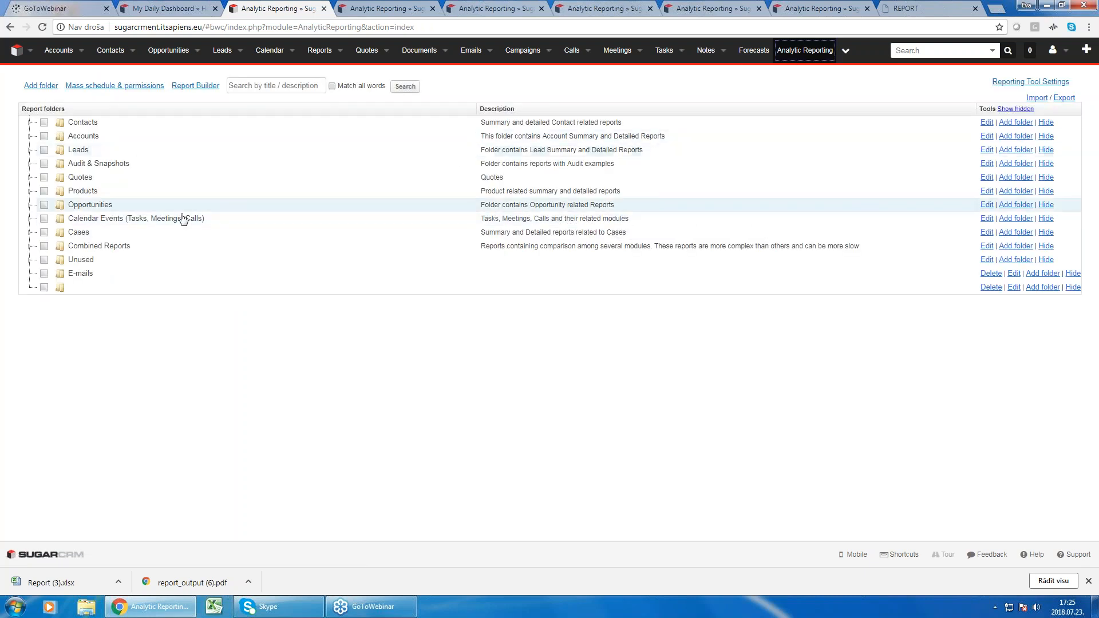
click(197, 220)
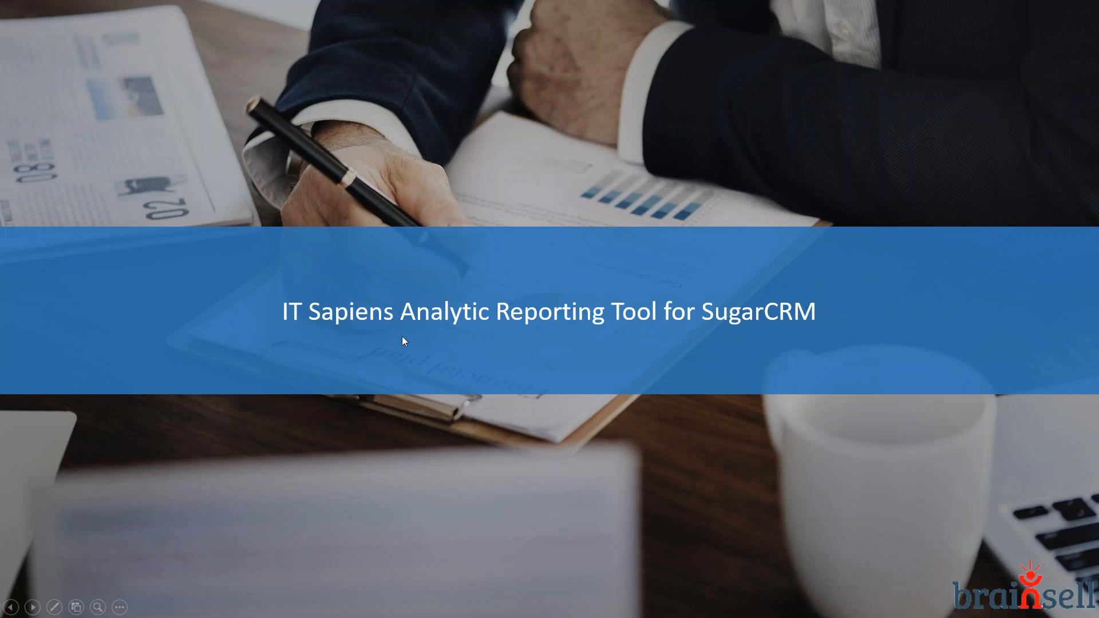
key(Right)
key(Right)
key(Right)
key(Right)
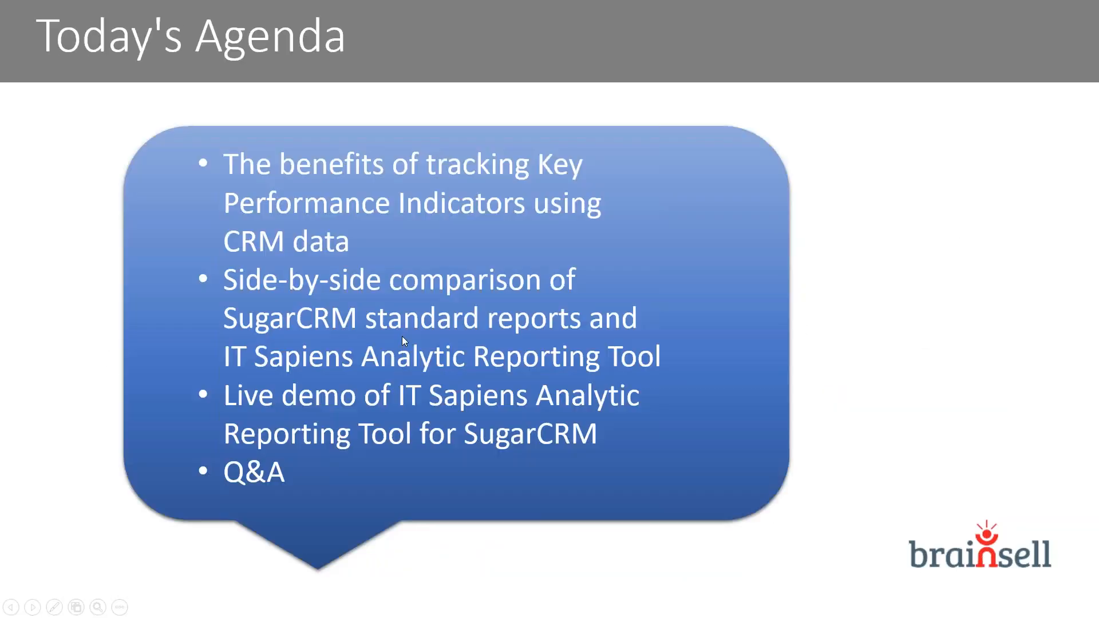
key(Right)
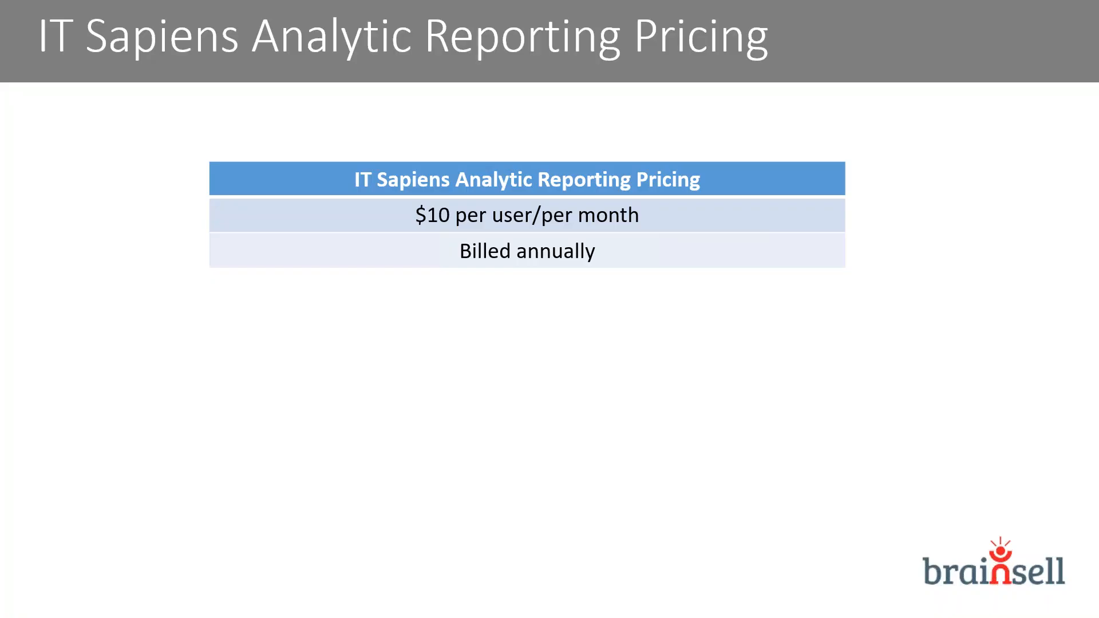